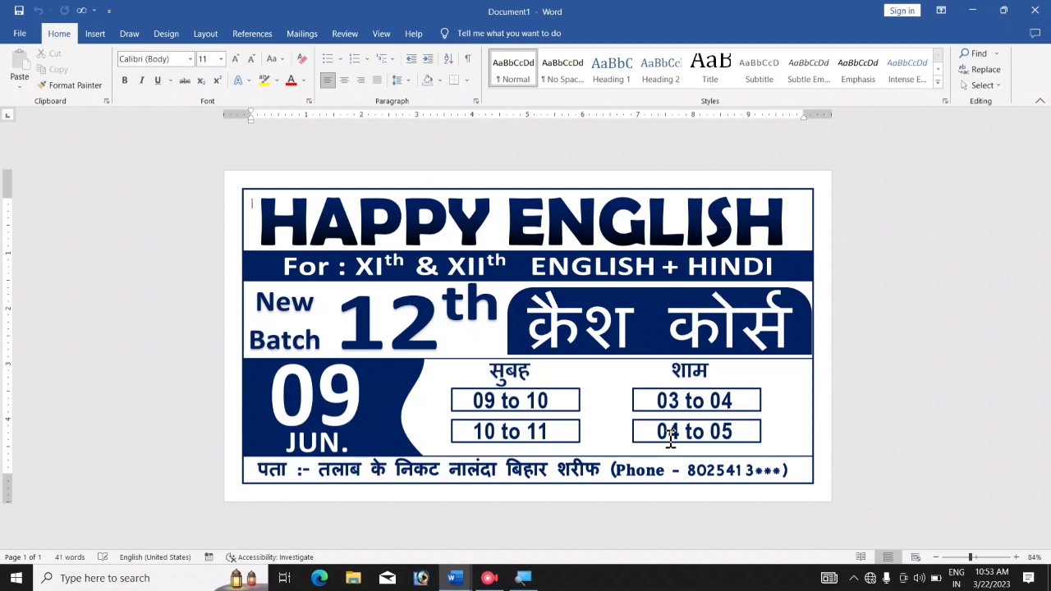
Step: Switch to the posr document and give its page Narrow margins (0.5" on all sides) and landscape orientation
{"action": "mouse_move", "coordinate": [461, 581]}
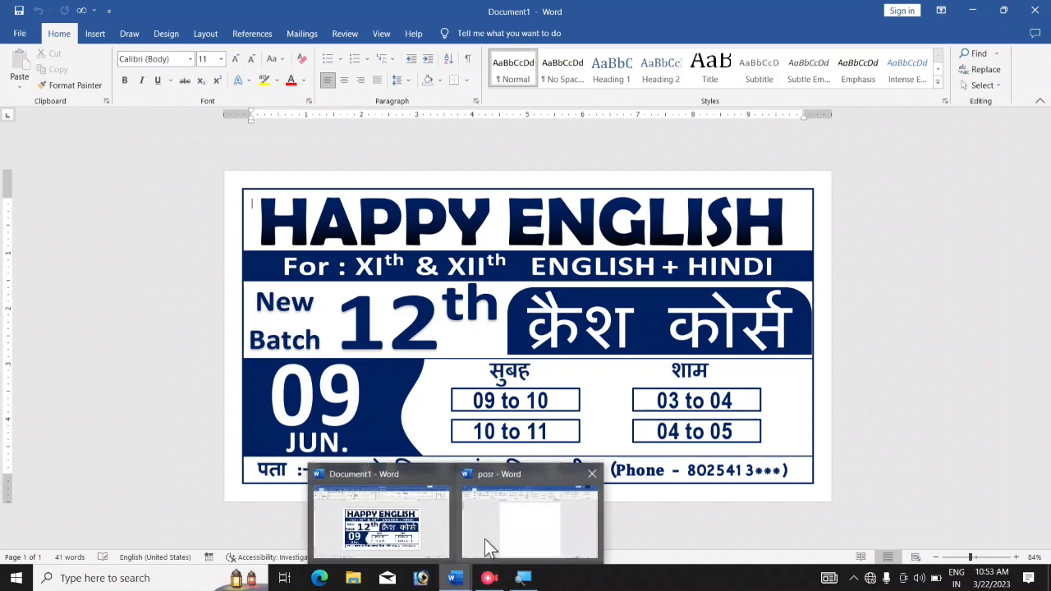
{"action": "left_click", "coordinate": [487, 538]}
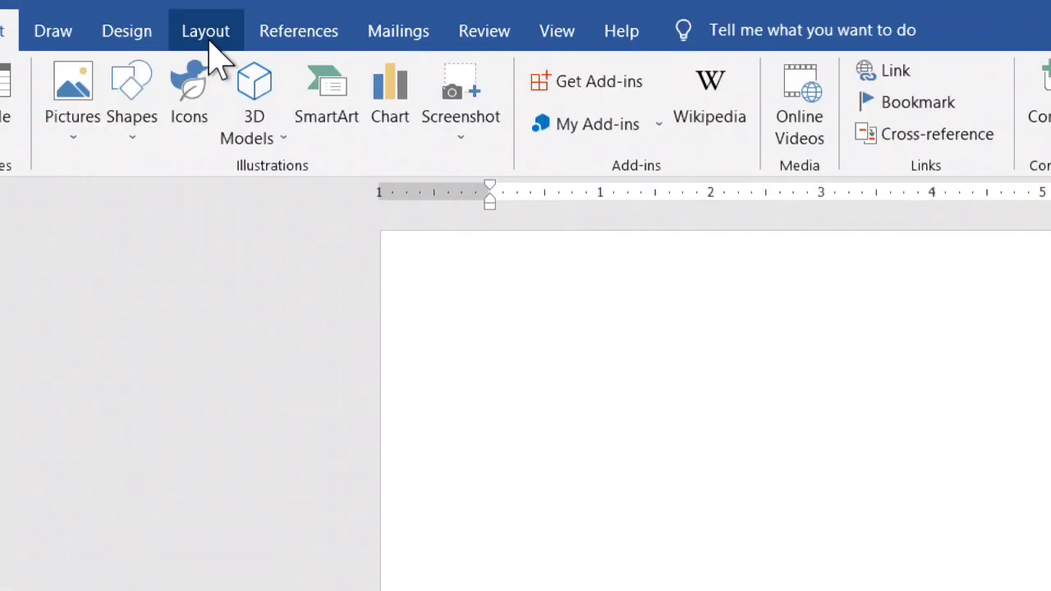
{"action": "left_click", "coordinate": [207, 36]}
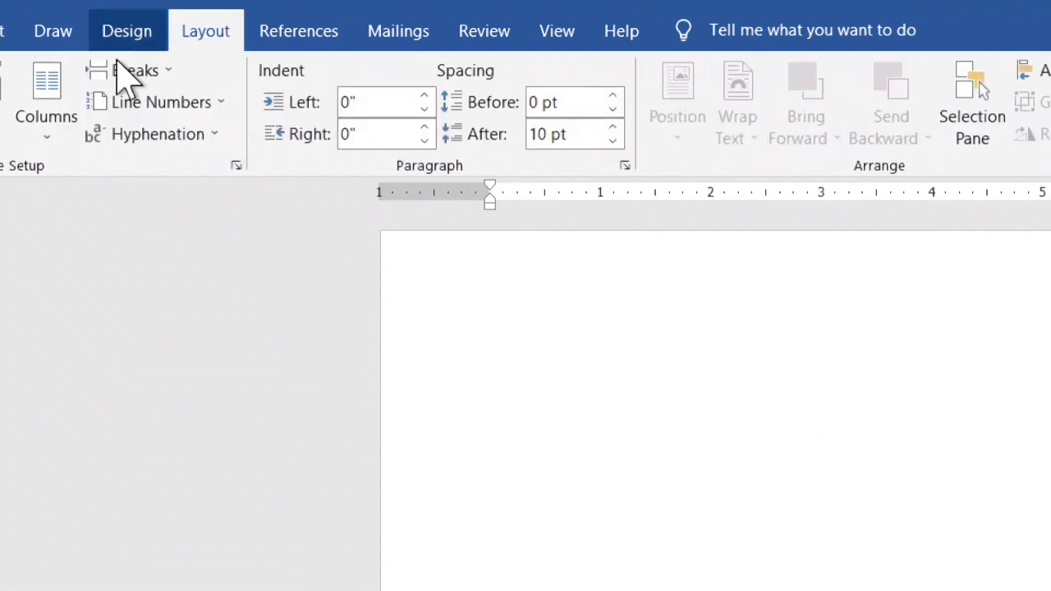
{"action": "left_click", "coordinate": [66, 97]}
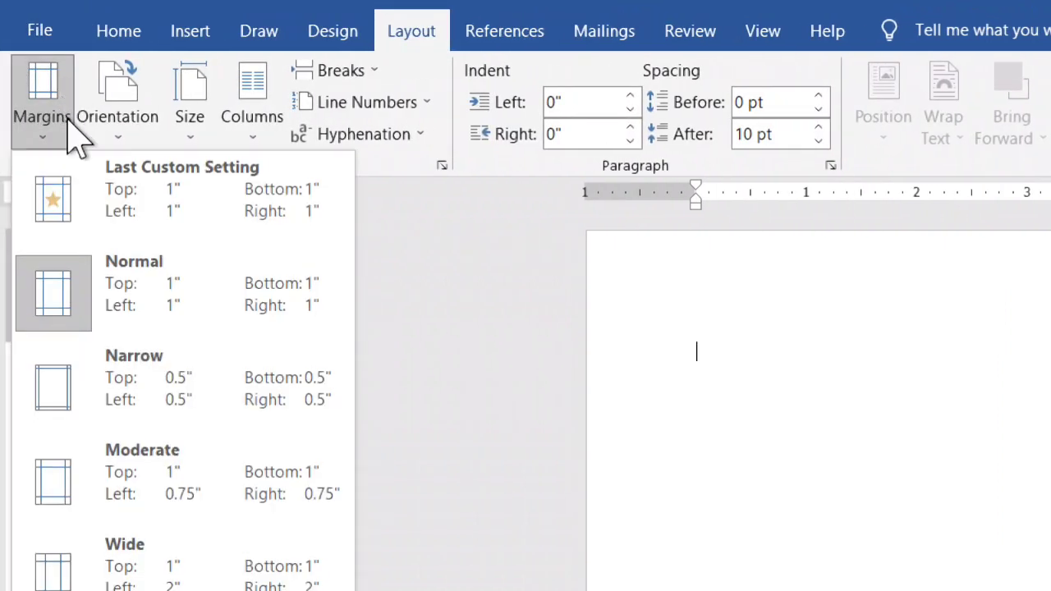
{"action": "left_click", "coordinate": [206, 396]}
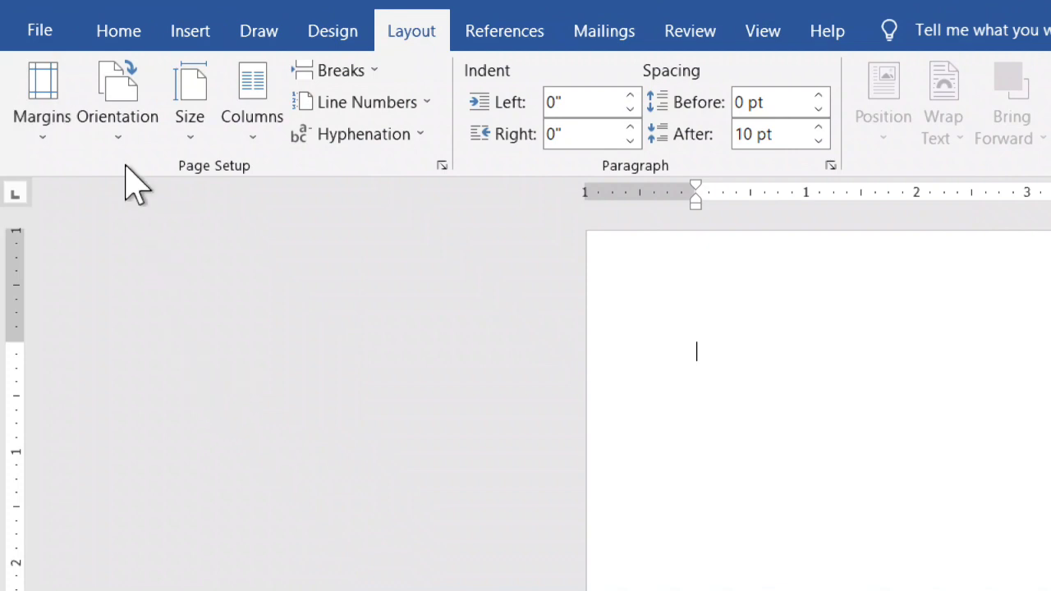
{"action": "left_click", "coordinate": [117, 112]}
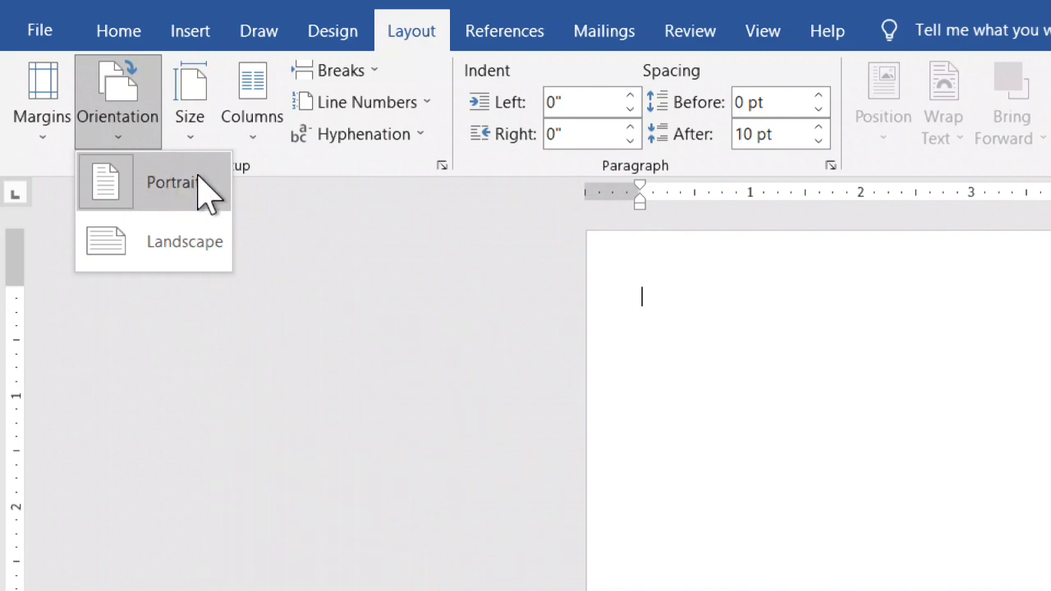
{"action": "left_click", "coordinate": [195, 246]}
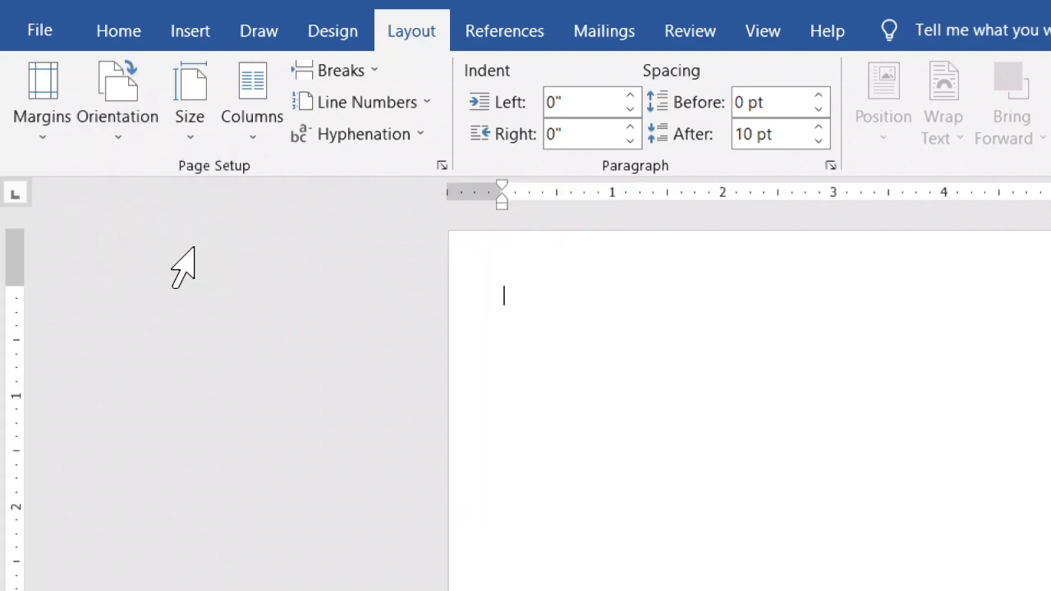
Step: Set a custom paper size with a height of 6" for the whole document, keeping the 11" width
{"action": "left_click", "coordinate": [195, 106]}
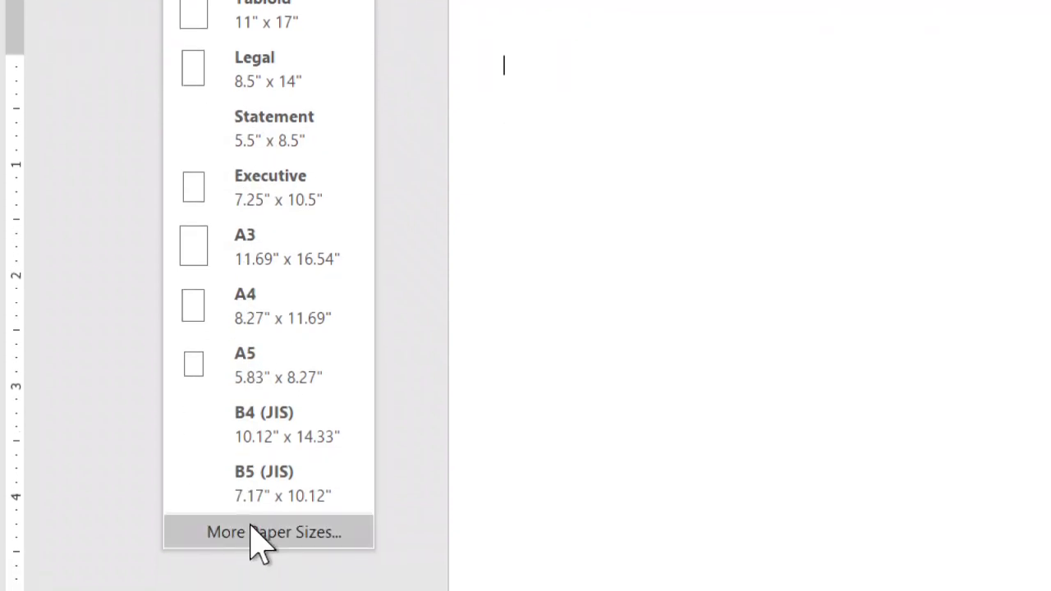
{"action": "left_click", "coordinate": [312, 534]}
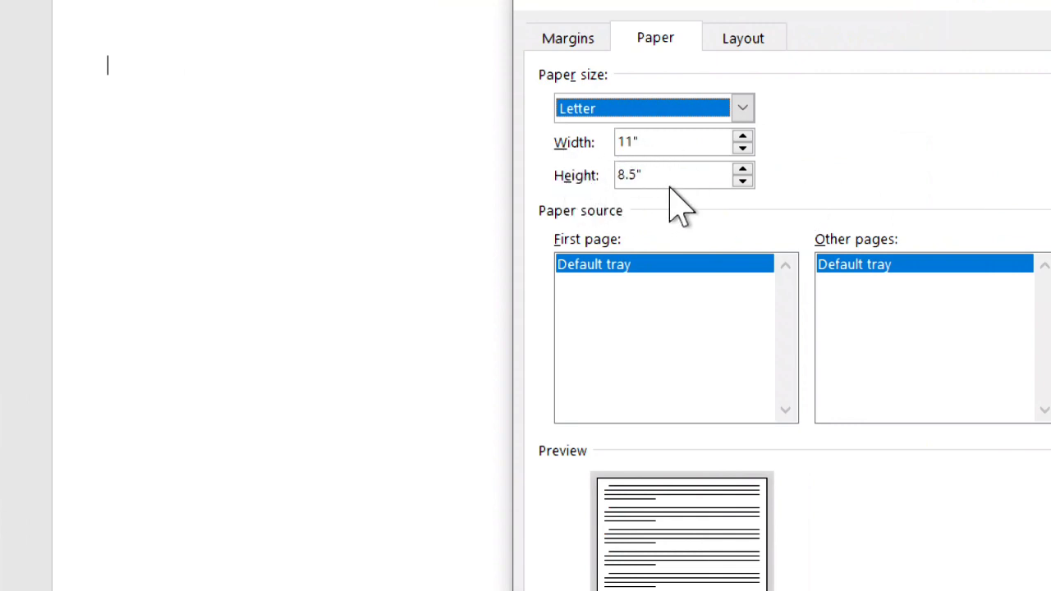
{"action": "left_click_drag", "start_coordinate": [649, 176], "coordinate": [622, 186]}
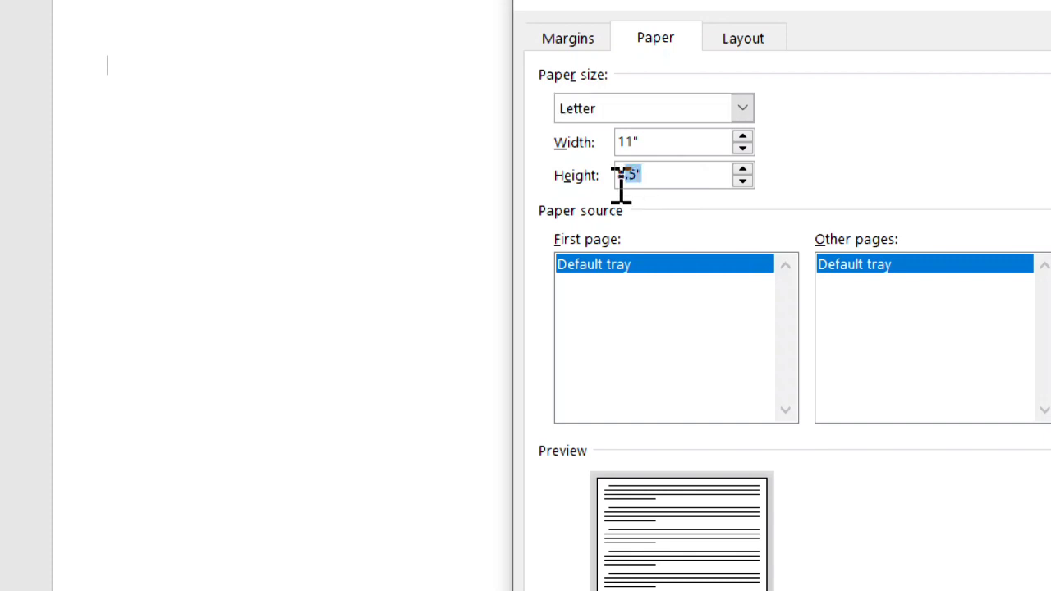
{"action": "type", "text": "86"}
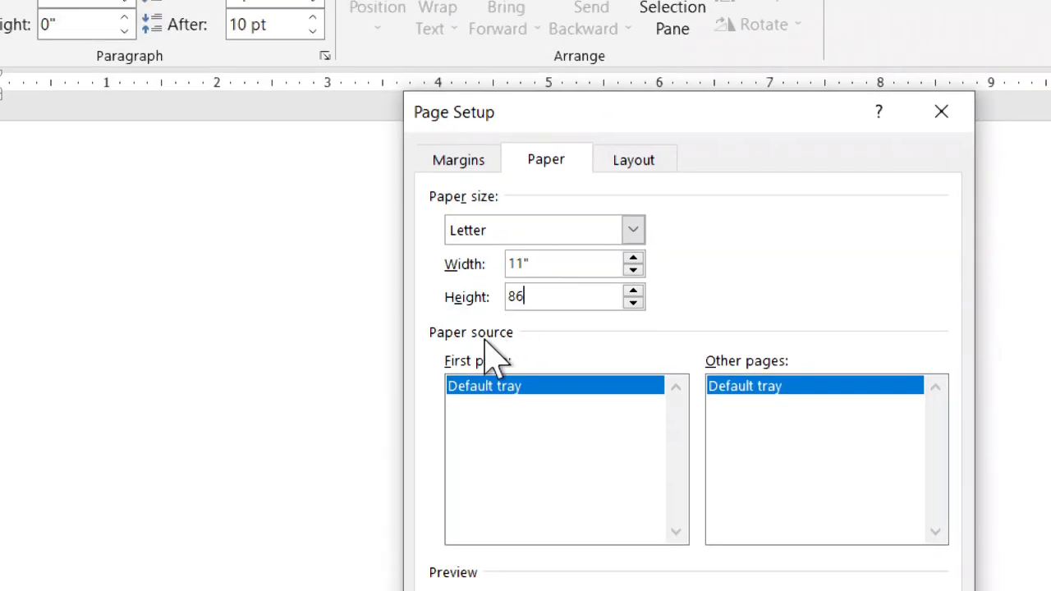
{"action": "left_click", "coordinate": [516, 297]}
{"action": "key", "text": "BackSpace"}
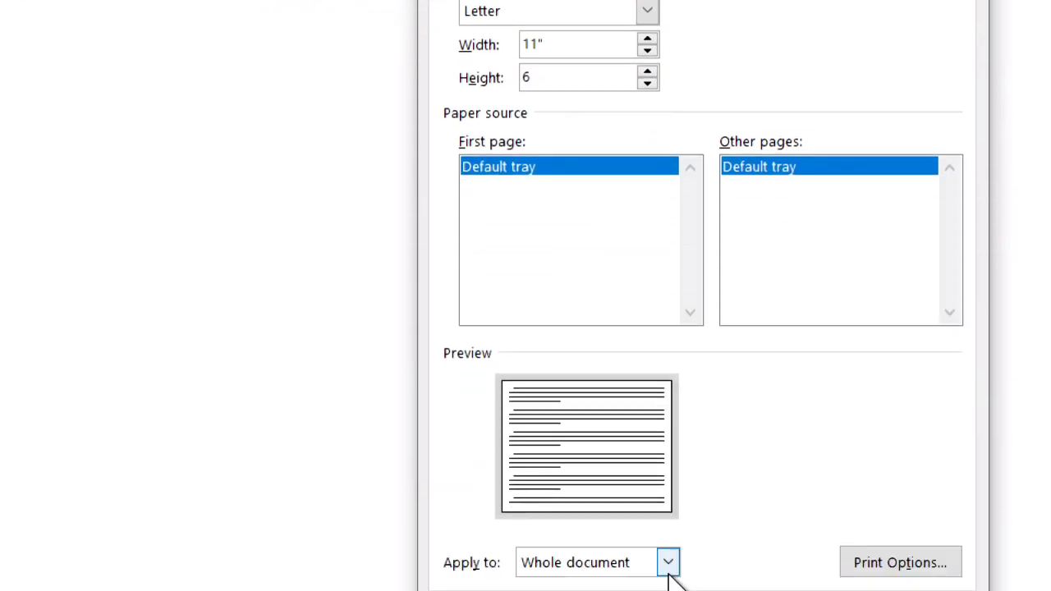
{"action": "left_click", "coordinate": [650, 67]}
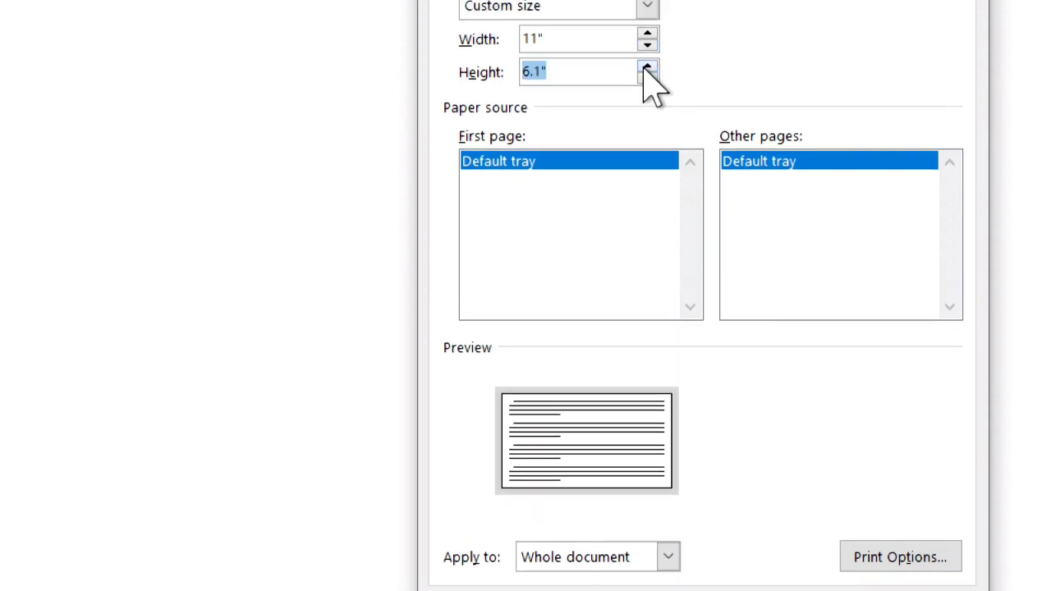
{"action": "left_click", "coordinate": [647, 77]}
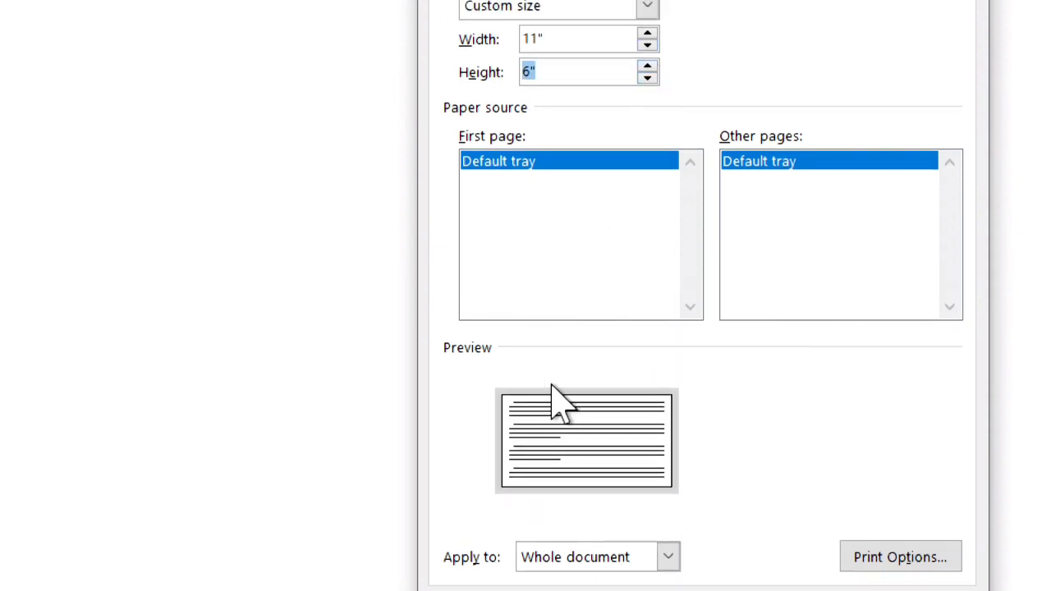
{"action": "left_click", "coordinate": [777, 529]}
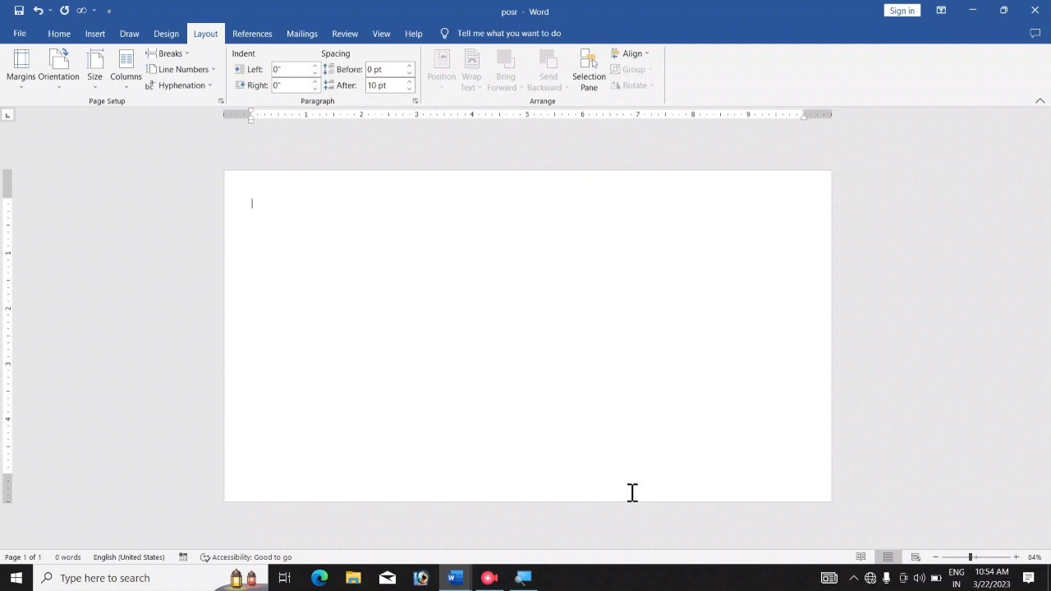
Step: Add a box page border to the whole document with a solid dark blue line, 1½ pt wide
{"action": "left_click", "coordinate": [163, 36]}
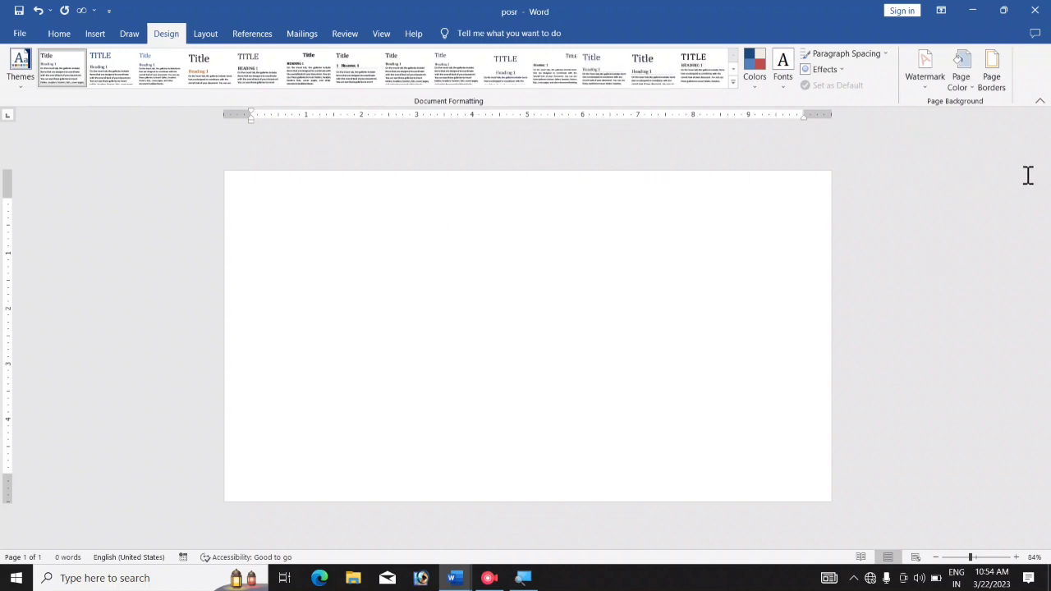
{"action": "left_click", "coordinate": [994, 80]}
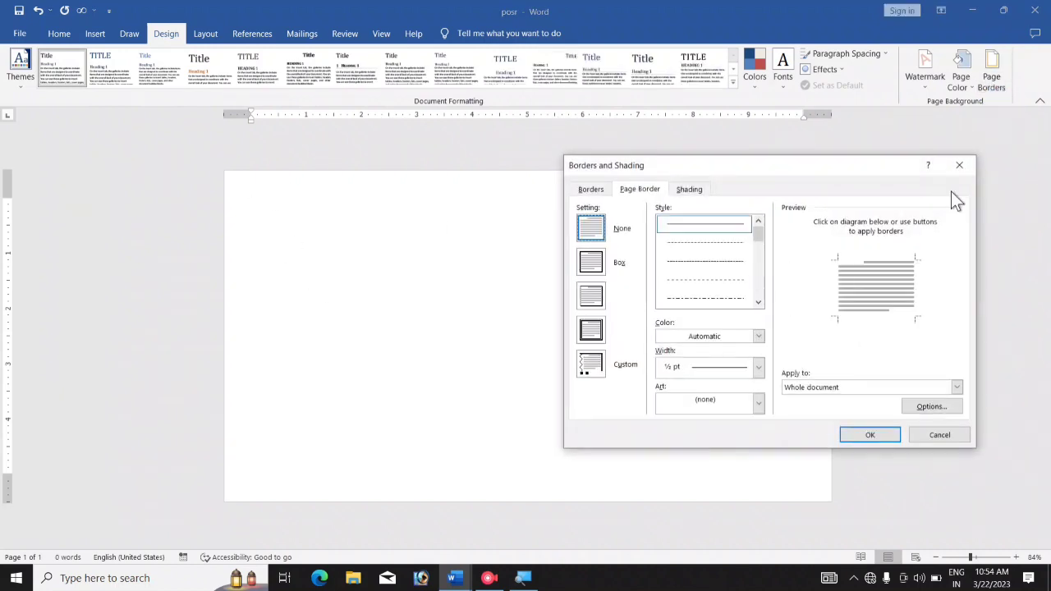
{"action": "left_click", "coordinate": [591, 264]}
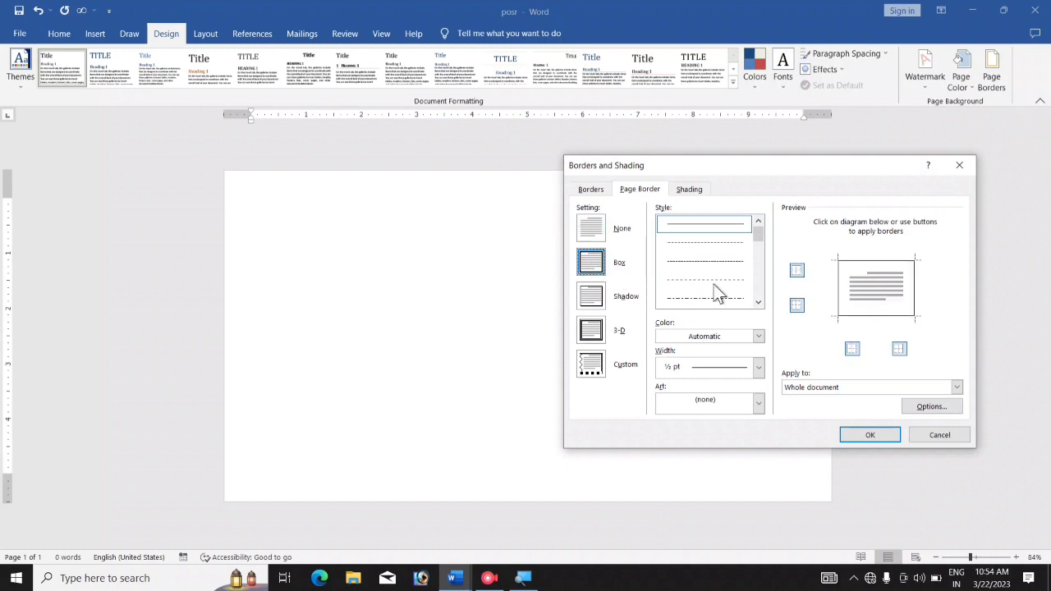
{"action": "scroll", "coordinate": [711, 261], "scroll_direction": "down", "scroll_amount": 3}
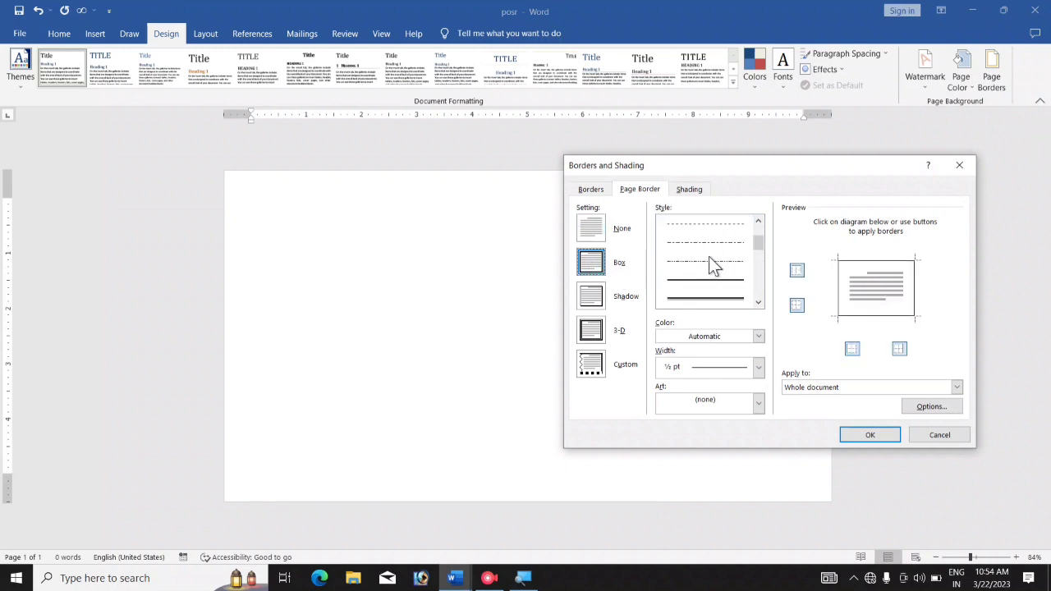
{"action": "scroll", "coordinate": [711, 256], "scroll_direction": "up", "scroll_amount": 3}
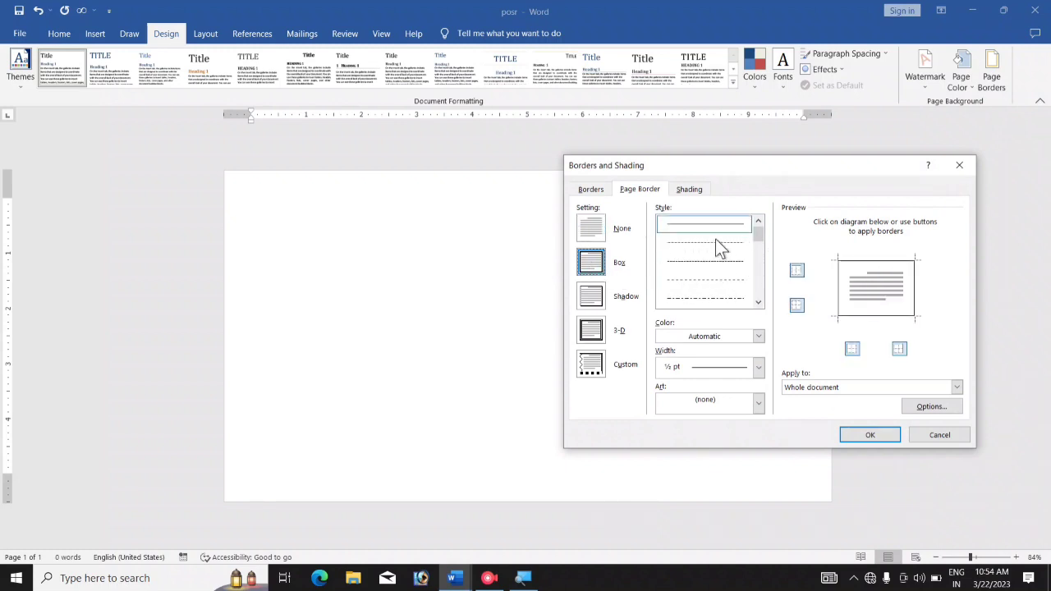
{"action": "left_click", "coordinate": [762, 336]}
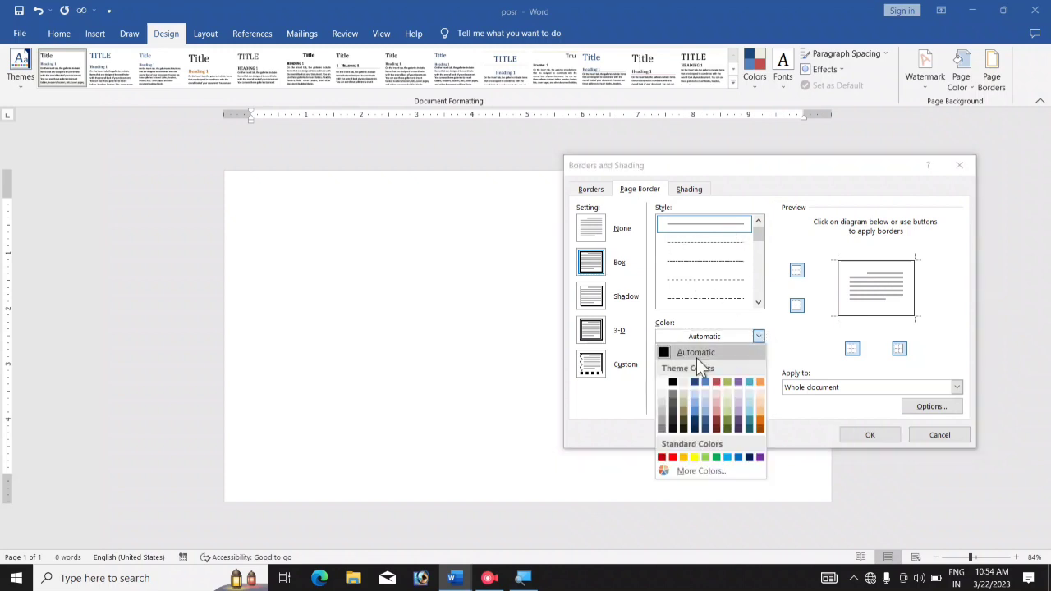
{"action": "left_click", "coordinate": [749, 460]}
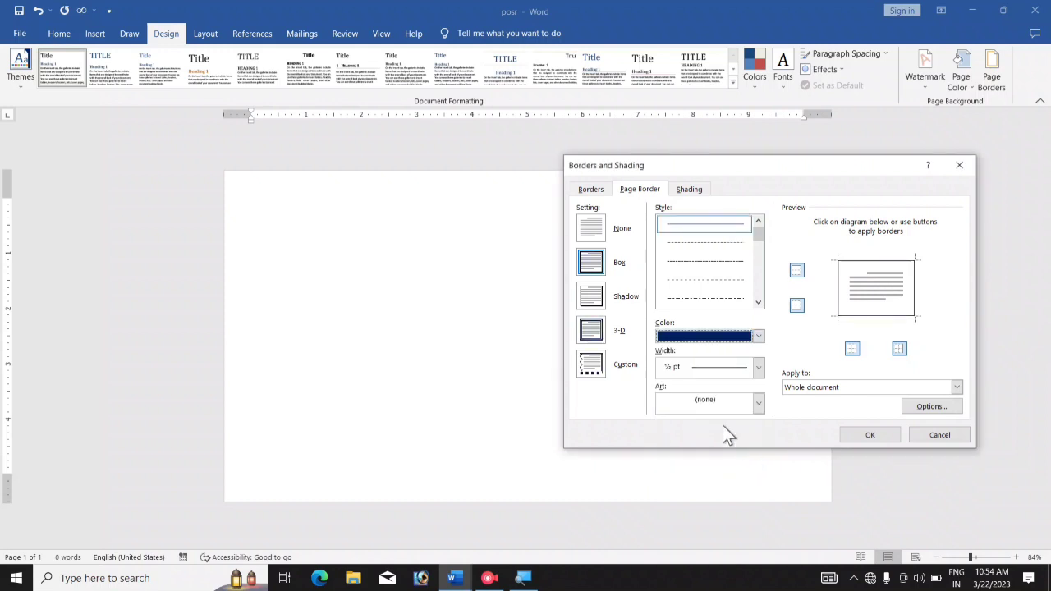
{"action": "left_click", "coordinate": [758, 368]}
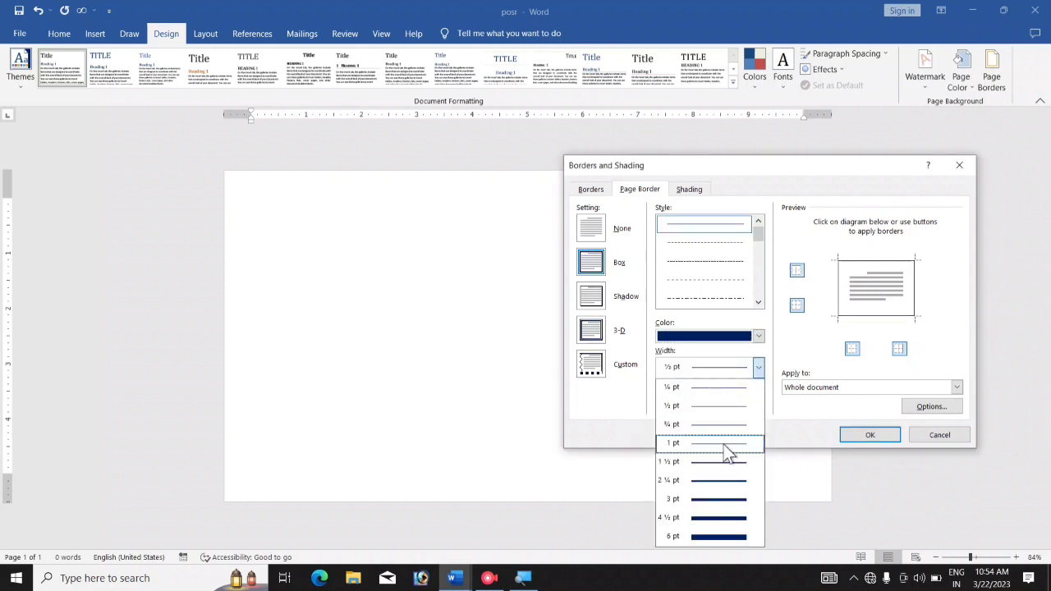
{"action": "left_click", "coordinate": [746, 448]}
{"action": "left_click", "coordinate": [759, 371]}
{"action": "left_click", "coordinate": [709, 460]}
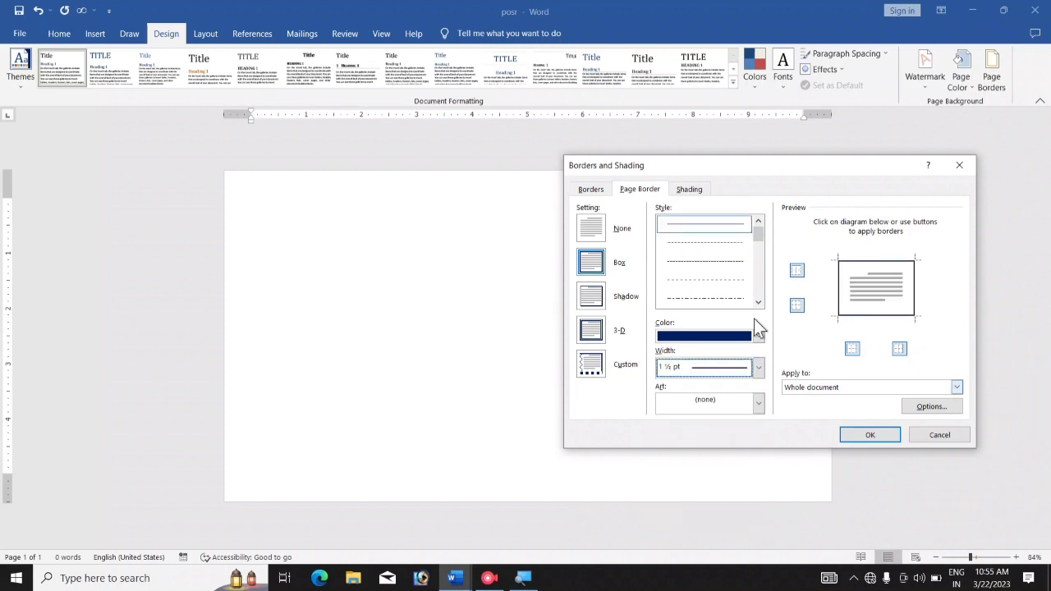
{"action": "left_click", "coordinate": [866, 434]}
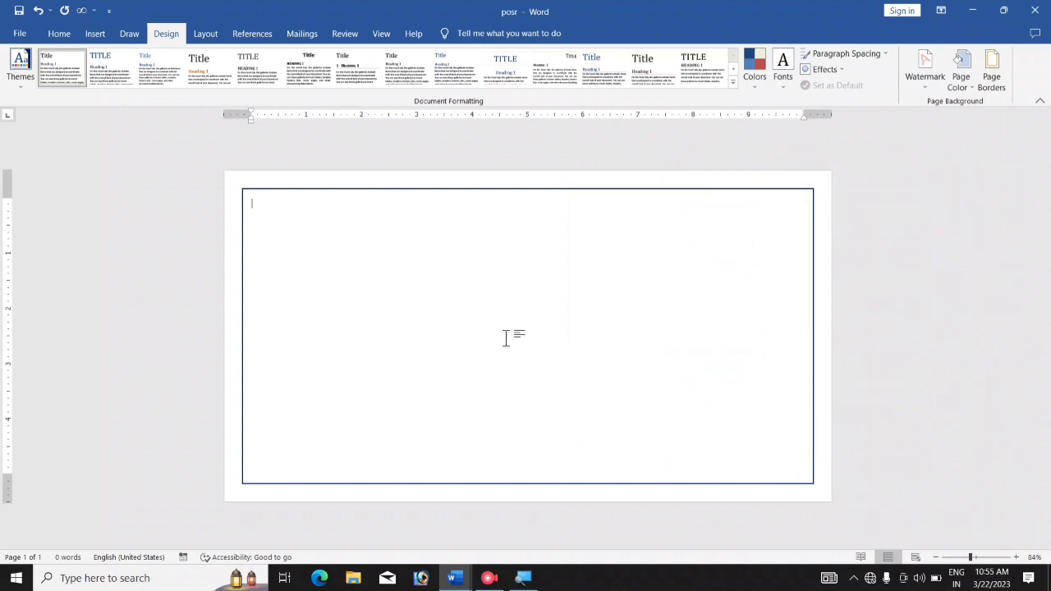
Step: Insert WordArt reading "HAPPY ENGLISH" in the white-filled, blue-outlined style inside the page border
{"action": "scroll", "coordinate": [506, 337], "scroll_direction": "up", "scroll_amount": 3, "text": "ctrl"}
{"action": "scroll", "coordinate": [506, 338], "scroll_direction": "up", "scroll_amount": 1, "text": "ctrl"}
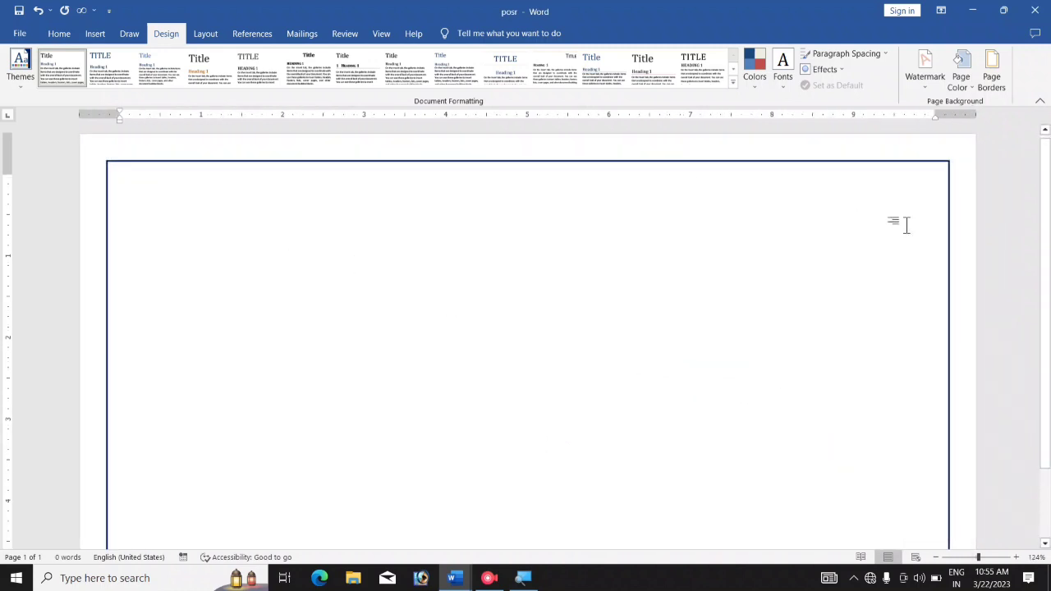
{"action": "scroll", "coordinate": [807, 359], "scroll_direction": "up", "scroll_amount": 1}
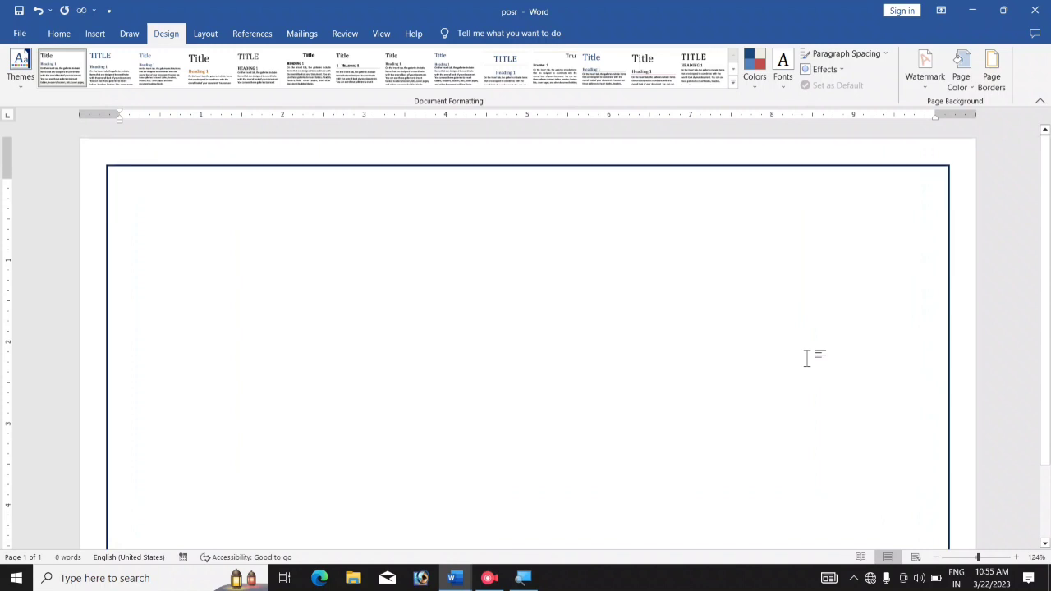
{"action": "scroll", "coordinate": [808, 359], "scroll_direction": "down", "scroll_amount": 5}
{"action": "scroll", "coordinate": [807, 356], "scroll_direction": "up", "scroll_amount": 5}
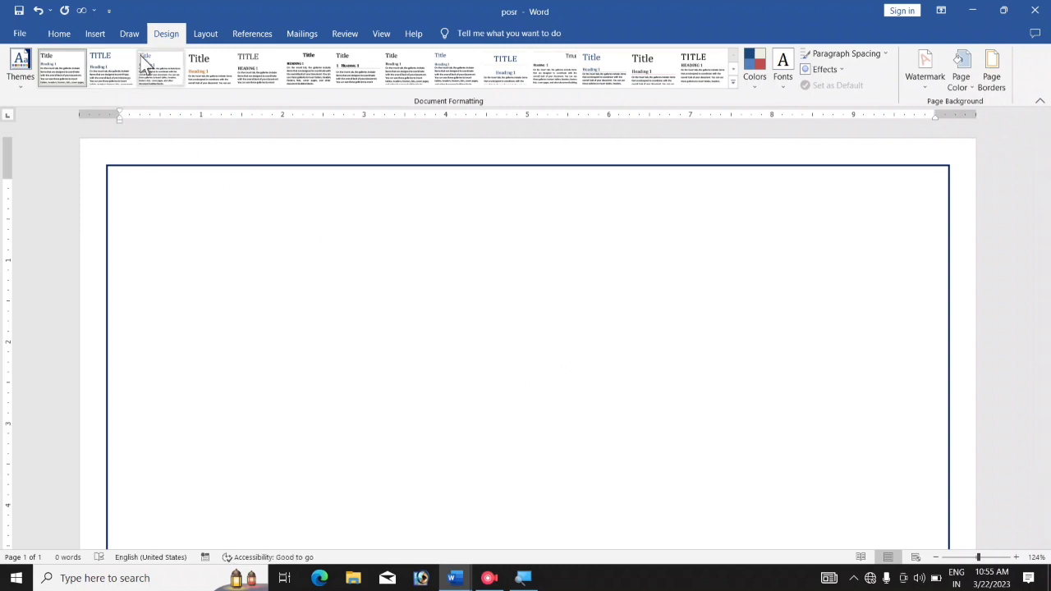
{"action": "left_click", "coordinate": [96, 35]}
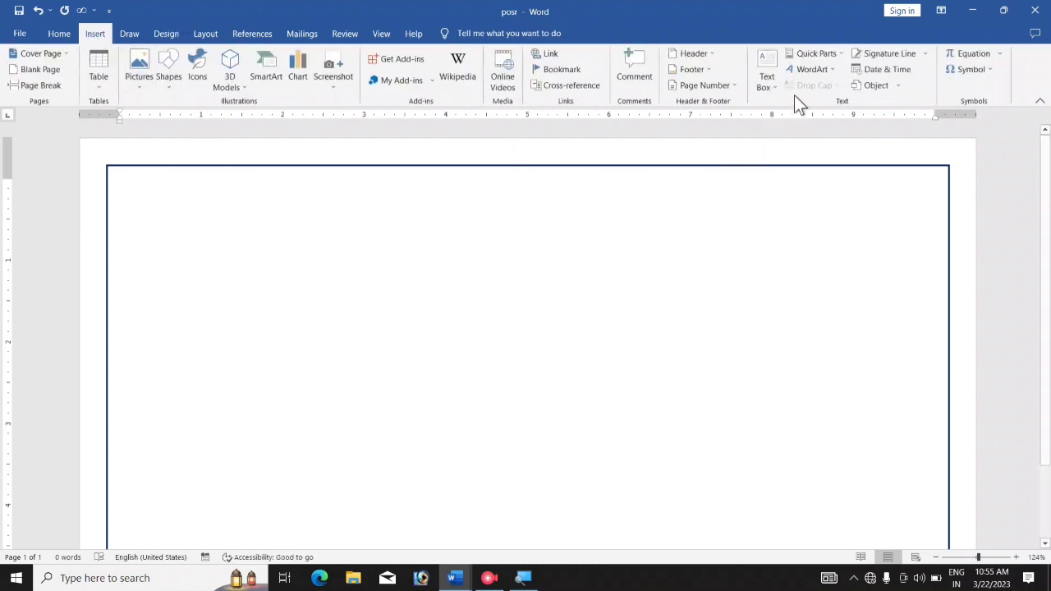
{"action": "left_click", "coordinate": [835, 71]}
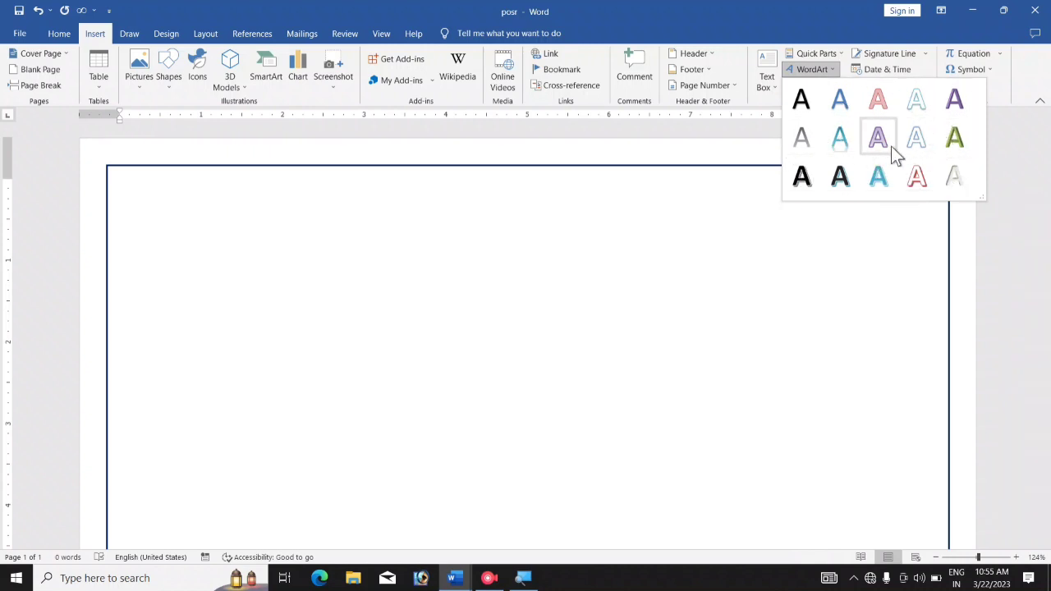
{"action": "left_click", "coordinate": [919, 145]}
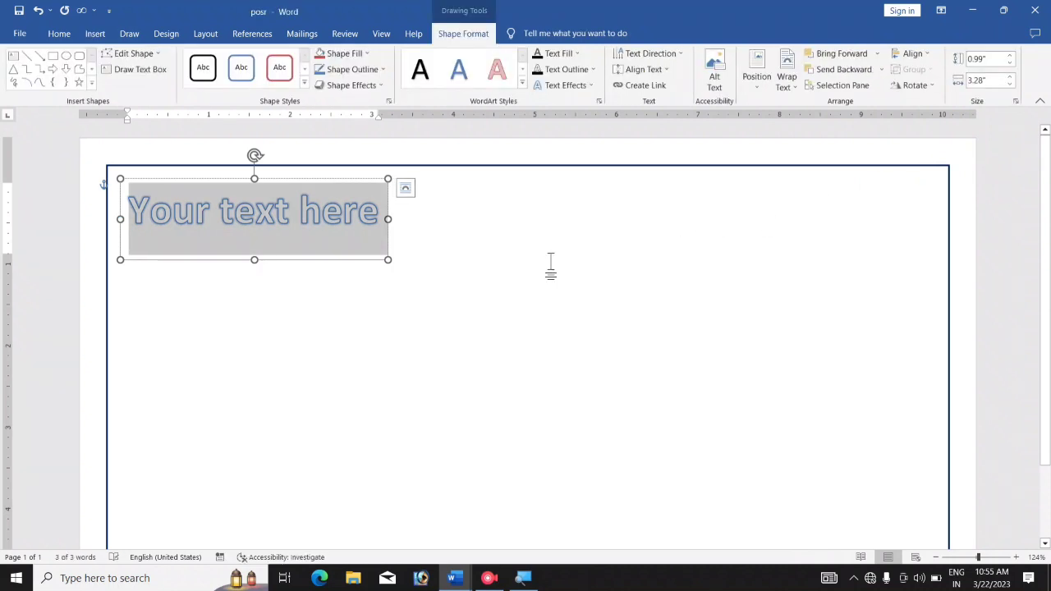
{"action": "type", "text": "HAPP"}
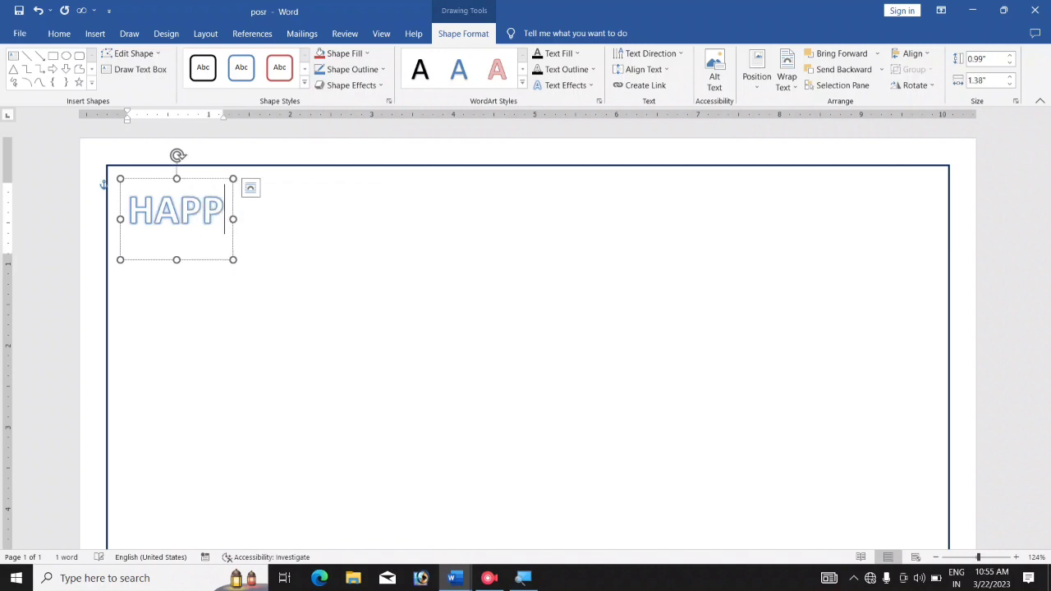
{"action": "type", "text": "Y ENGLISH"}
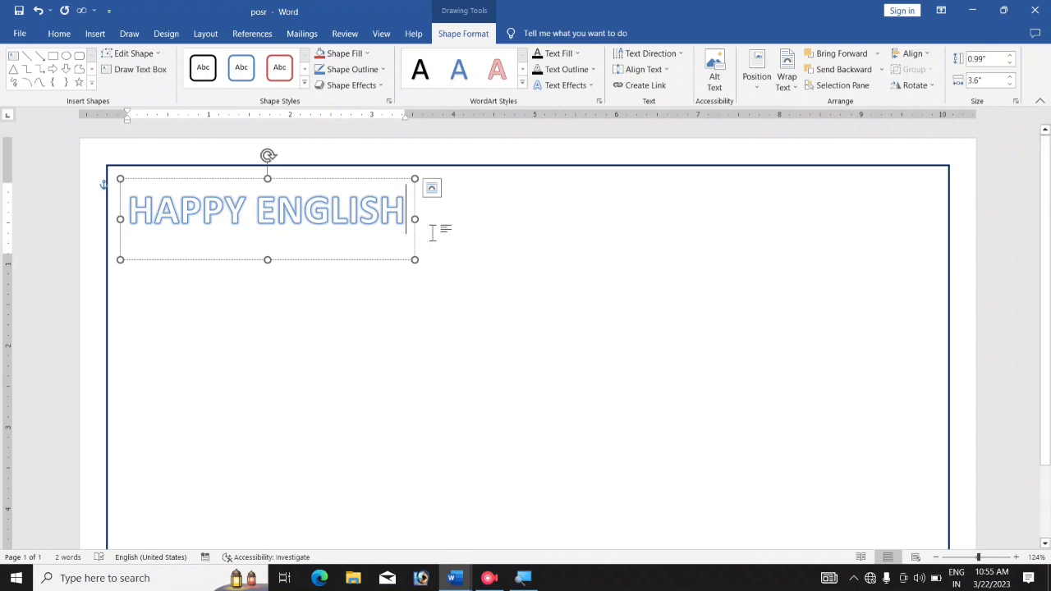
Step: Apply the first Warp text transform to the whole HAPPY ENGLISH WordArt so the letters fill its box
{"action": "left_click", "coordinate": [332, 259]}
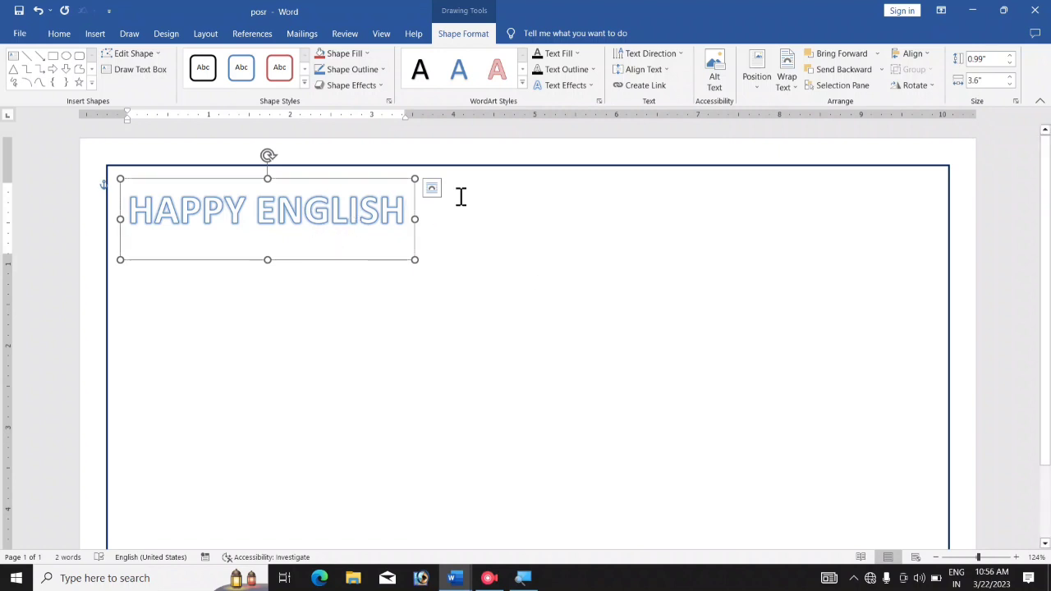
{"action": "left_click", "coordinate": [566, 86]}
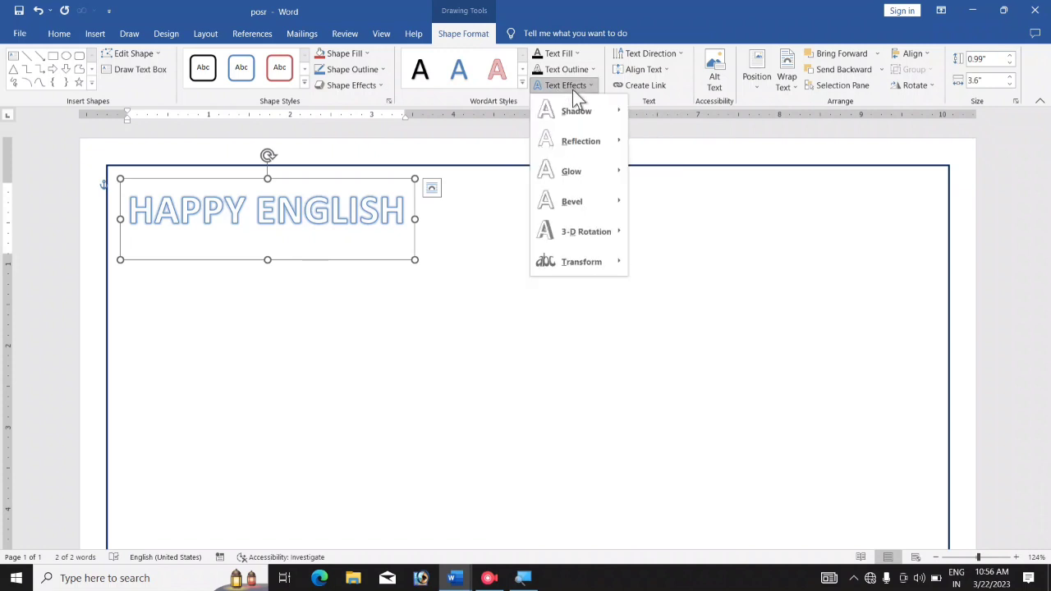
{"action": "mouse_move", "coordinate": [608, 263]}
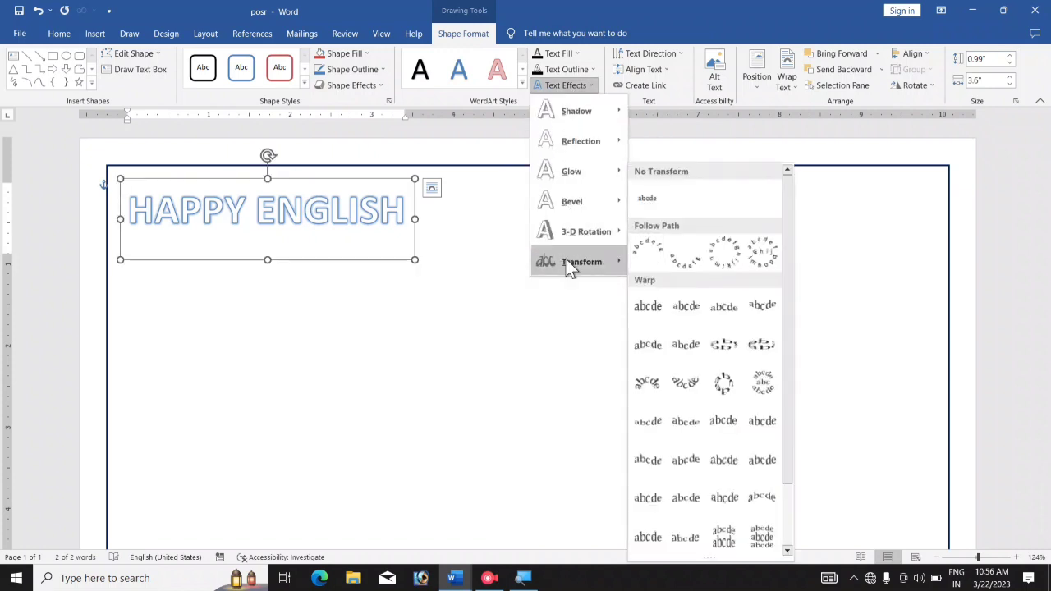
{"action": "left_click", "coordinate": [643, 305]}
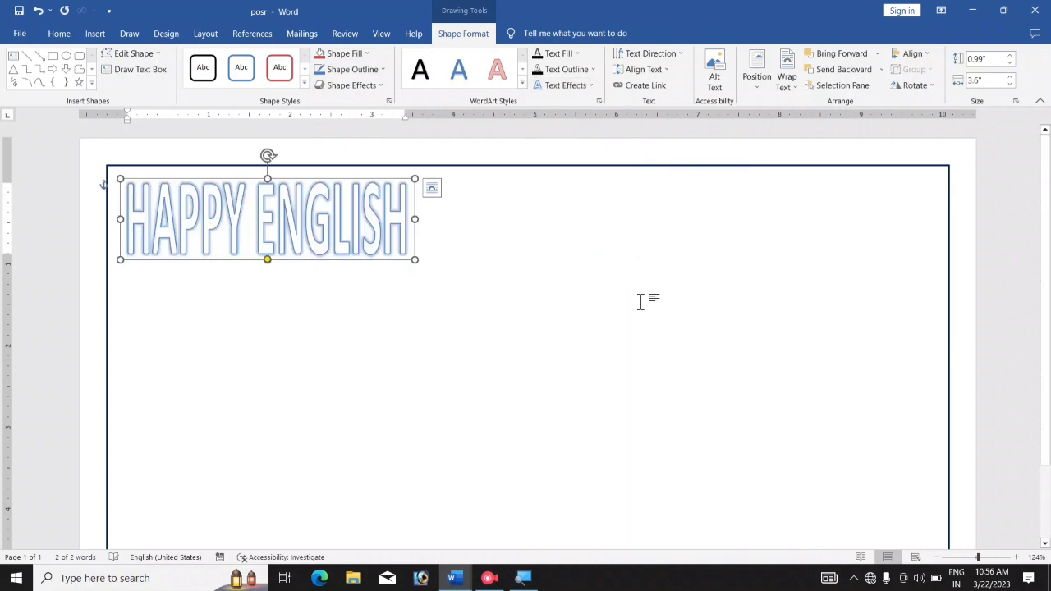
Step: Format the HAPPY ENGLISH title text with a dark blue fill, no outline and no glow
{"action": "left_click", "coordinate": [557, 54]}
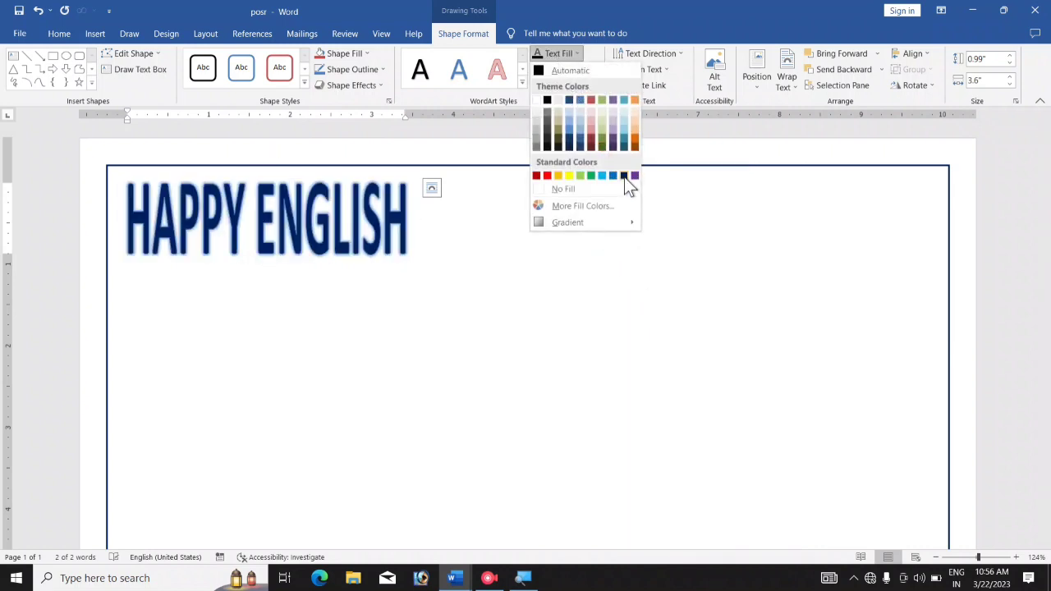
{"action": "left_click", "coordinate": [624, 176]}
{"action": "left_click", "coordinate": [557, 72]}
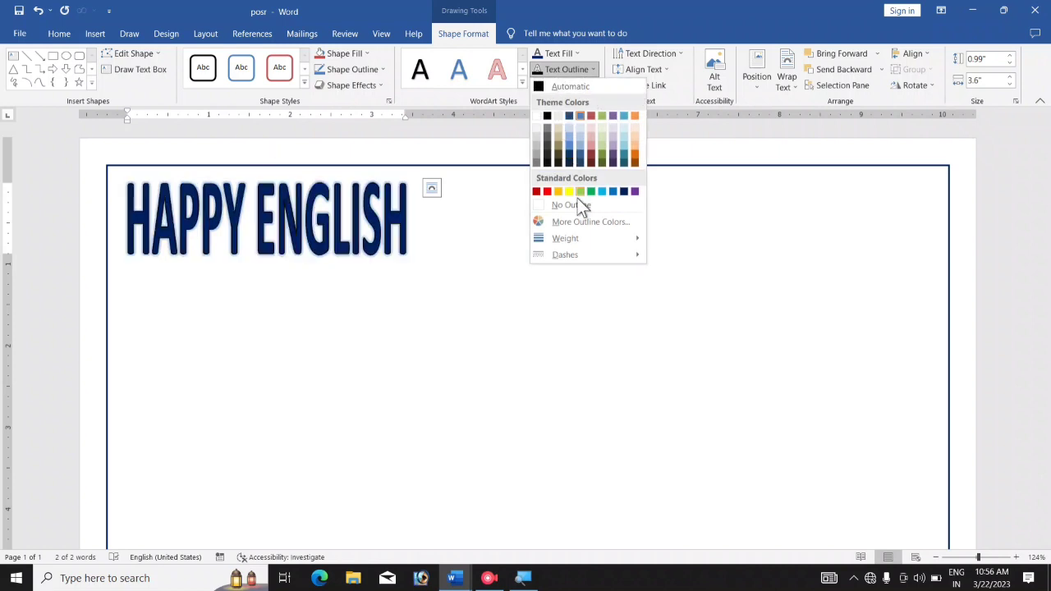
{"action": "left_click", "coordinate": [576, 202]}
{"action": "left_click", "coordinate": [556, 84]}
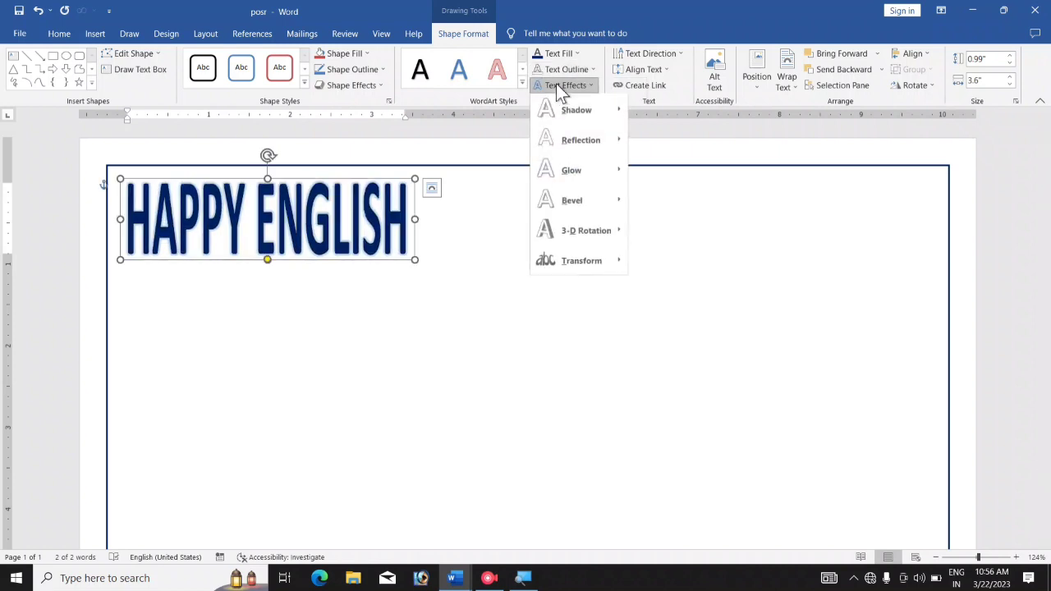
{"action": "mouse_move", "coordinate": [581, 171]}
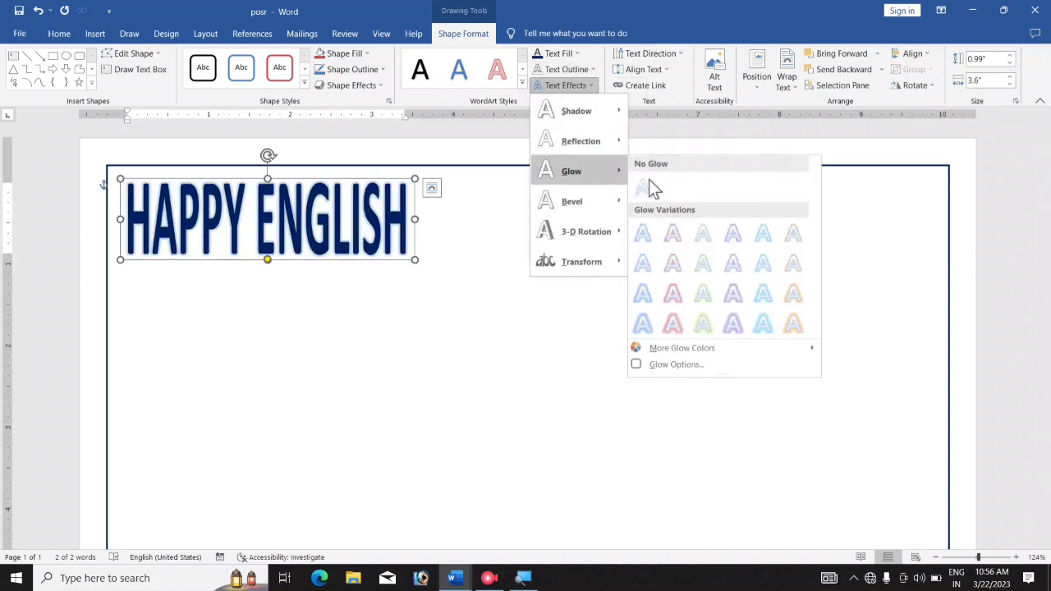
{"action": "left_click", "coordinate": [646, 187]}
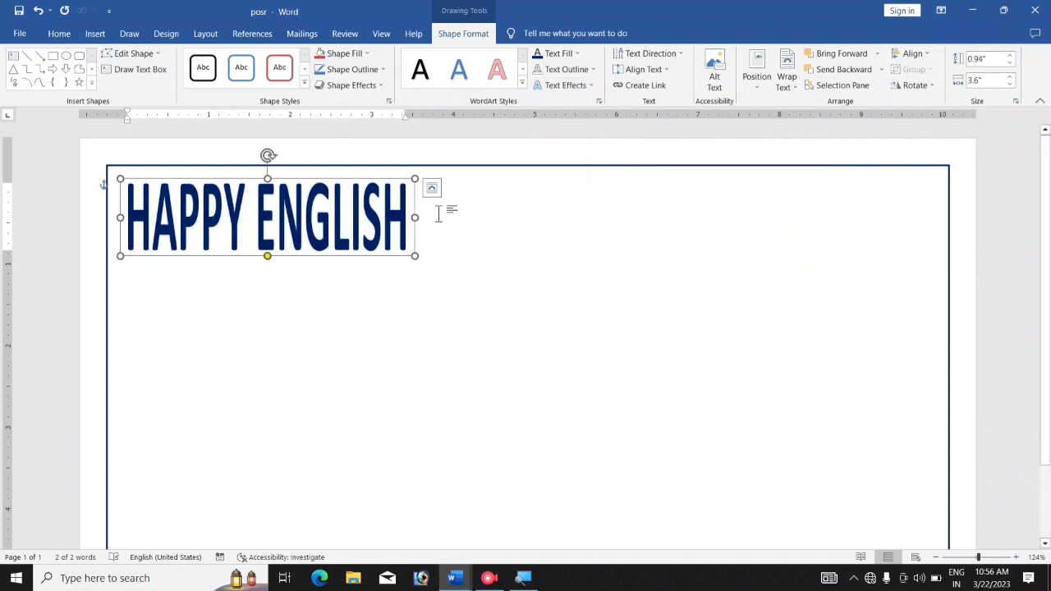
Step: Stretch the title across the page to about 9.8" wide and set its font to Berlin Sans FB Demi
{"action": "left_click_drag", "start_coordinate": [486, 216], "coordinate": [920, 218]}
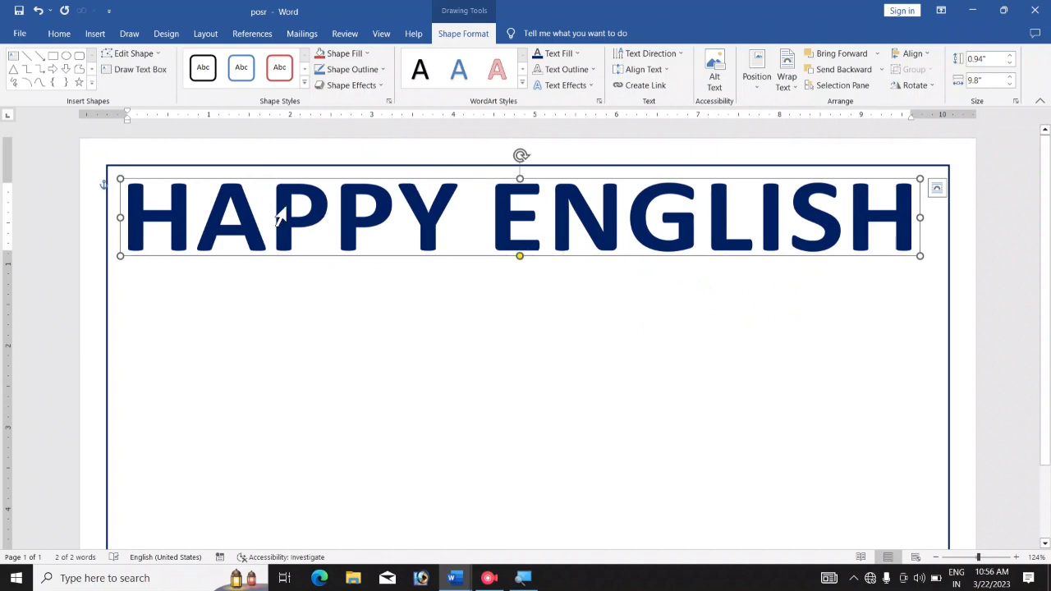
{"action": "left_click_drag", "start_coordinate": [278, 172], "coordinate": [289, 175]}
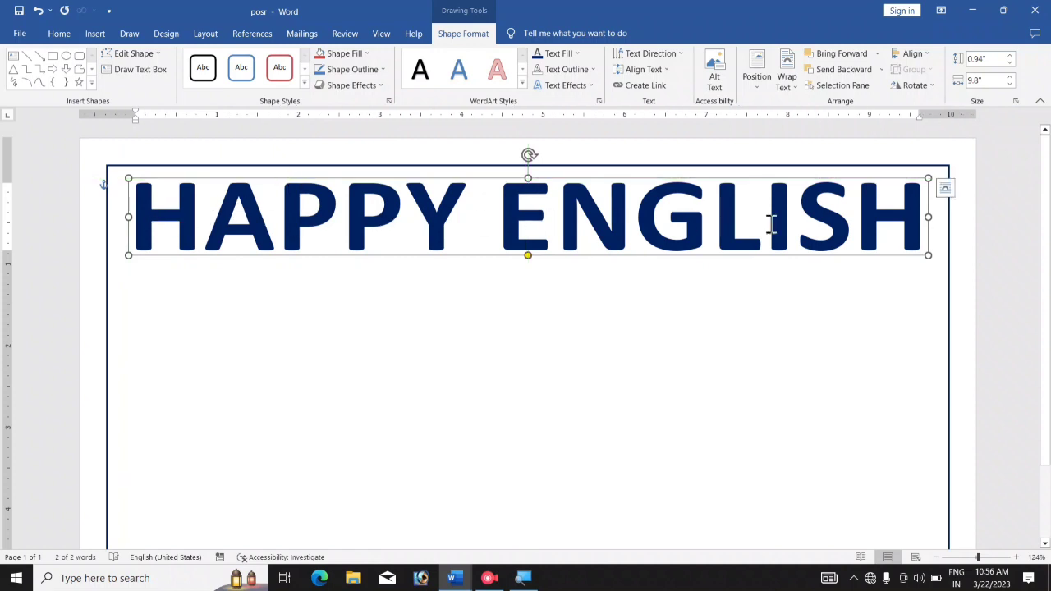
{"action": "left_click", "coordinate": [58, 35]}
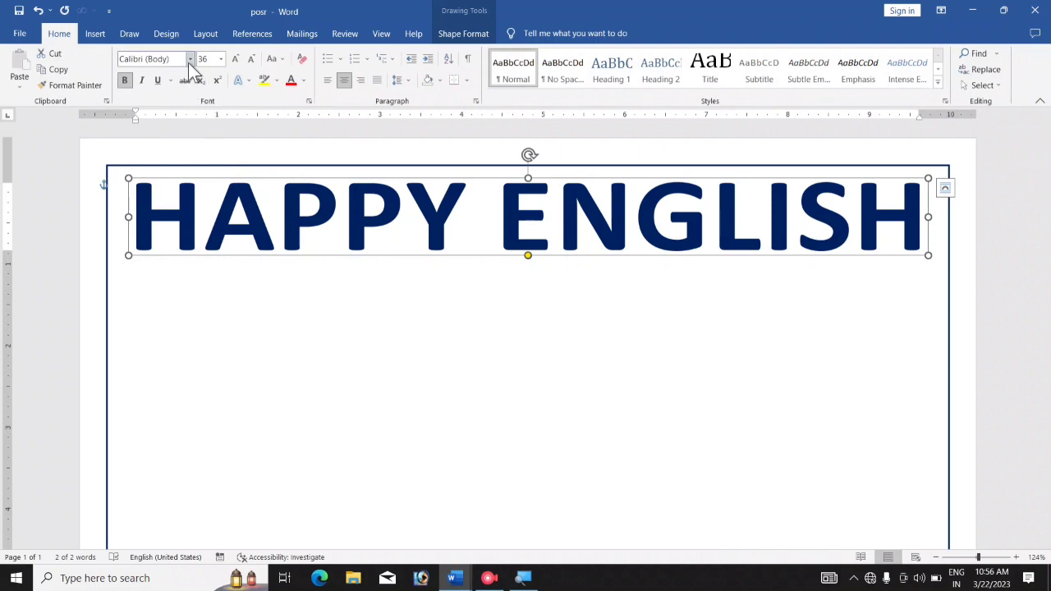
{"action": "left_click", "coordinate": [189, 59]}
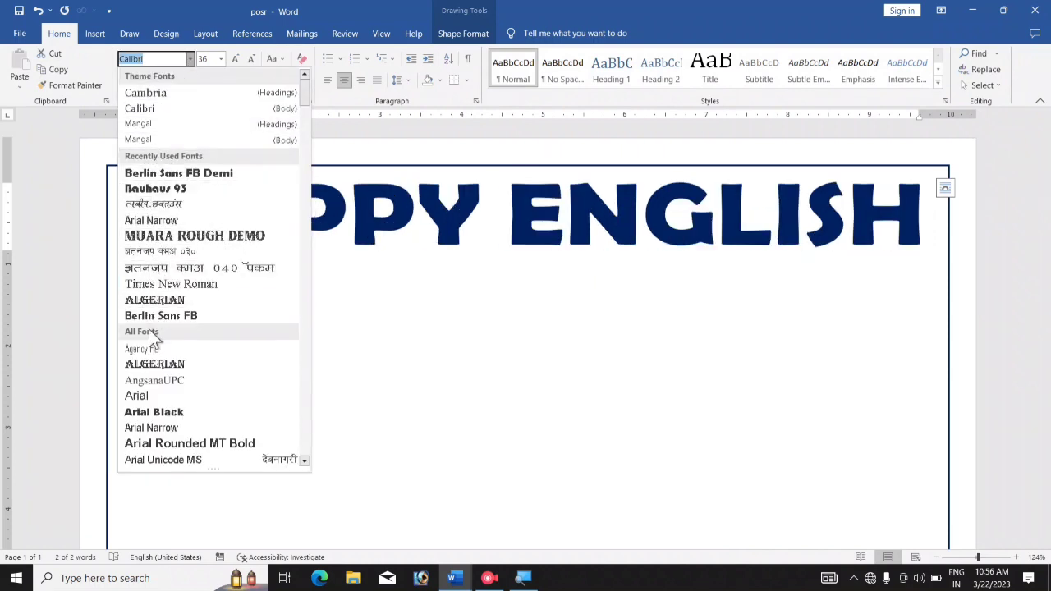
{"action": "left_click", "coordinate": [155, 173]}
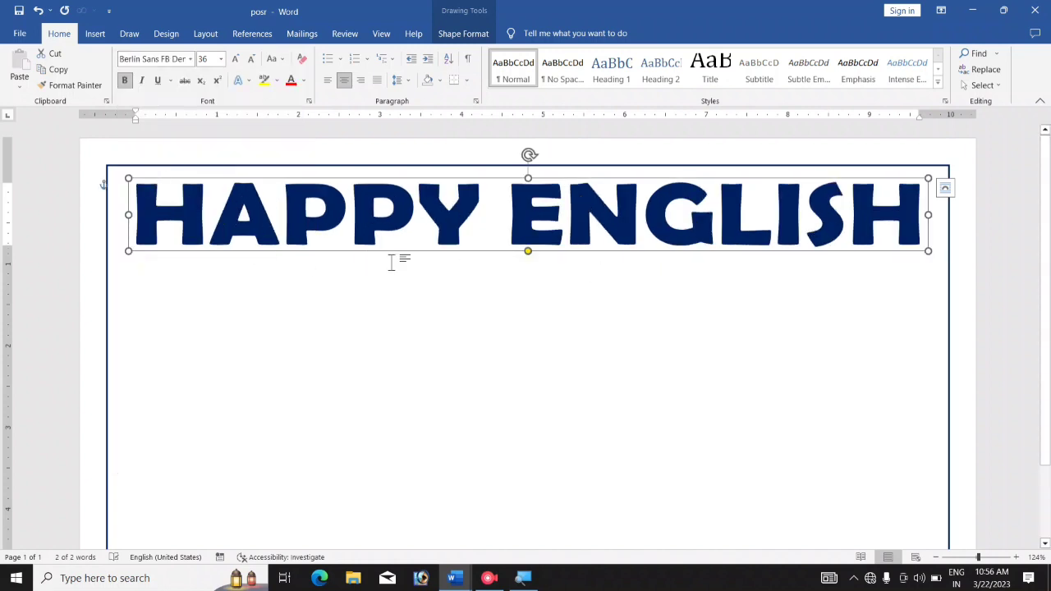
Step: Widen the title slightly on both sides to nearly fill the page border's width and nudge it up
{"action": "left_click_drag", "start_coordinate": [119, 213], "coordinate": [111, 213]}
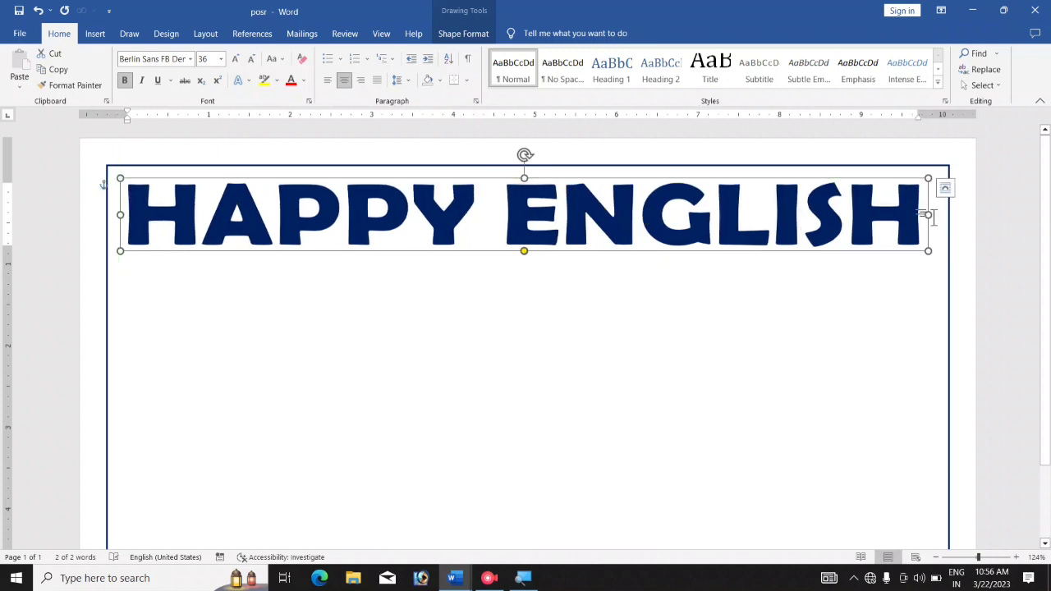
{"action": "left_click_drag", "start_coordinate": [931, 217], "coordinate": [938, 216]}
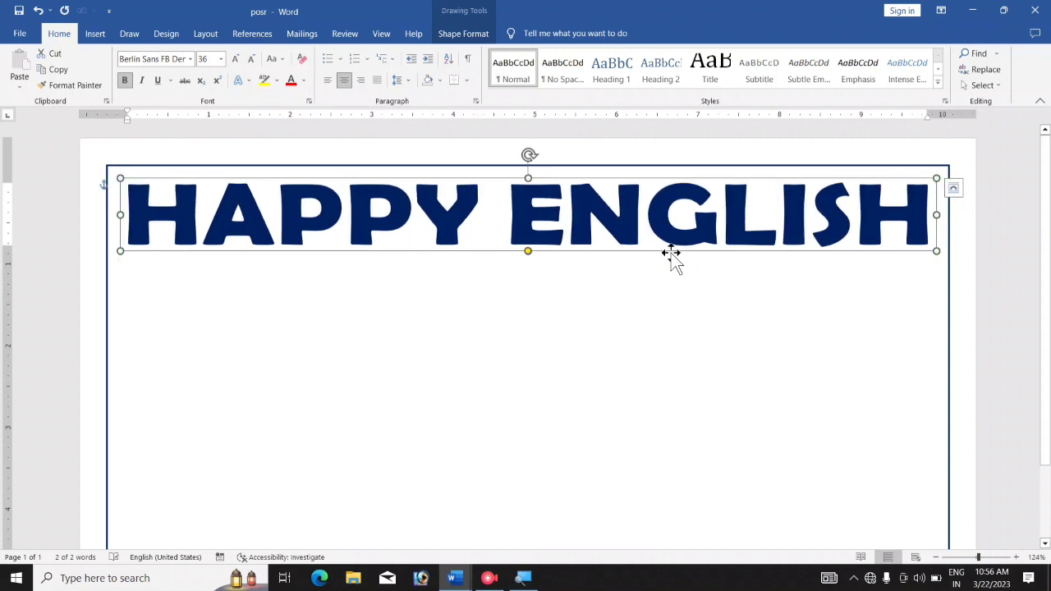
{"action": "mouse_move", "coordinate": [669, 255]}
{"action": "left_mouse_down"}
{"action": "mouse_move", "coordinate": [671, 241]}
{"action": "mouse_move", "coordinate": [667, 250]}
{"action": "left_mouse_up"}
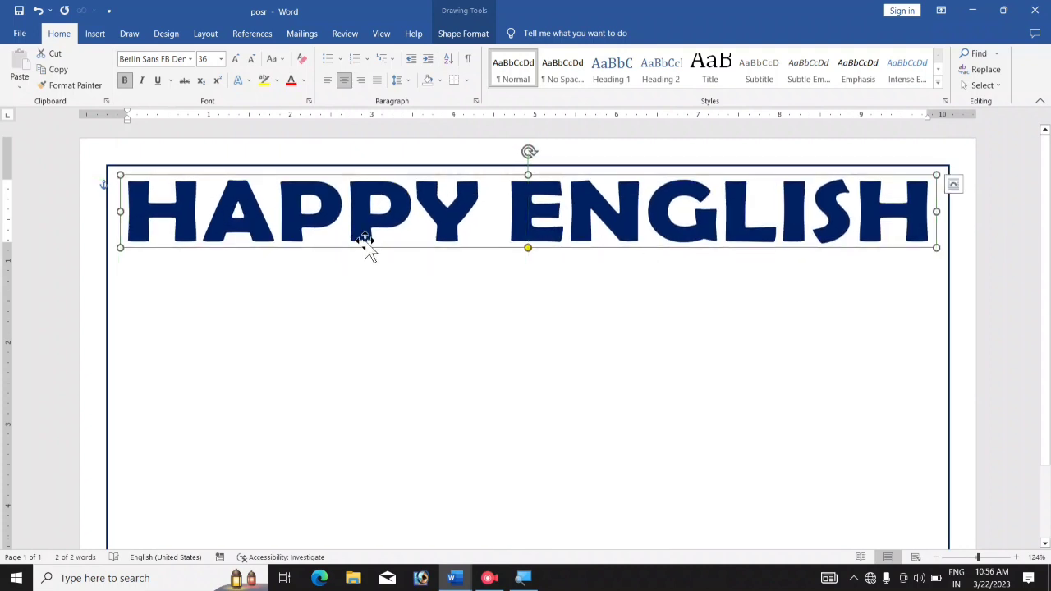
{"action": "left_click", "coordinate": [523, 310]}
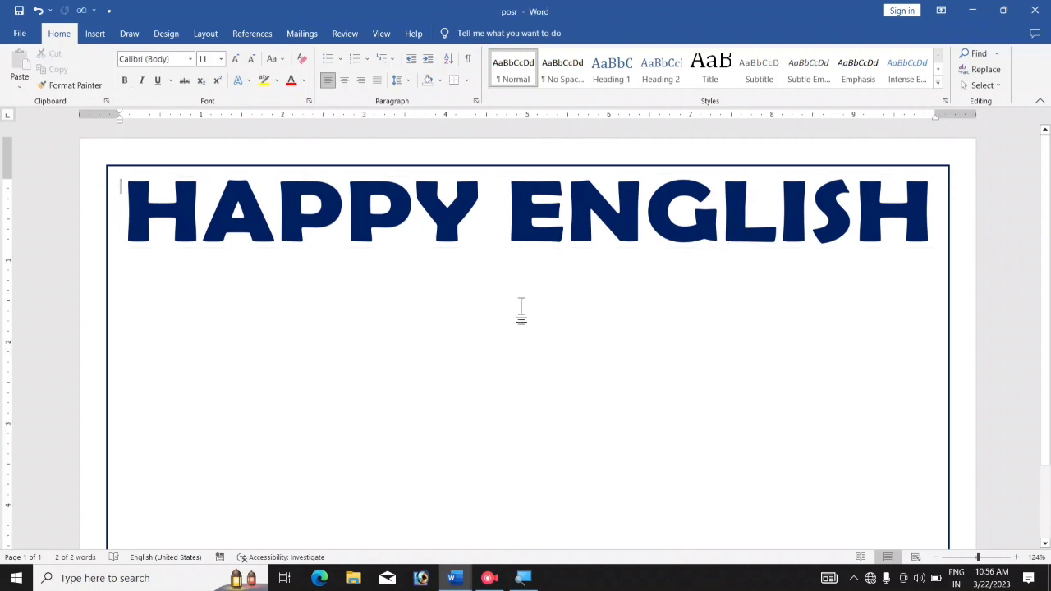
Step: Draw a rectangle band just below the title spanning the page border, about 10.34" wide and 0.57" high
{"action": "scroll", "coordinate": [374, 289], "scroll_direction": "down", "scroll_amount": 1}
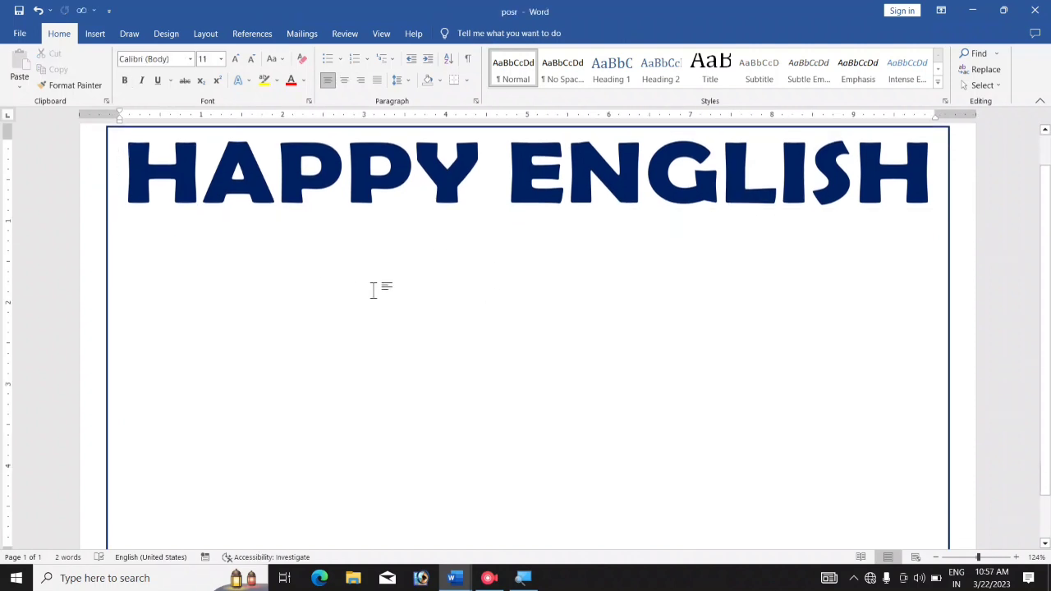
{"action": "scroll", "coordinate": [370, 291], "scroll_direction": "up", "scroll_amount": 1}
{"action": "left_click", "coordinate": [94, 35]}
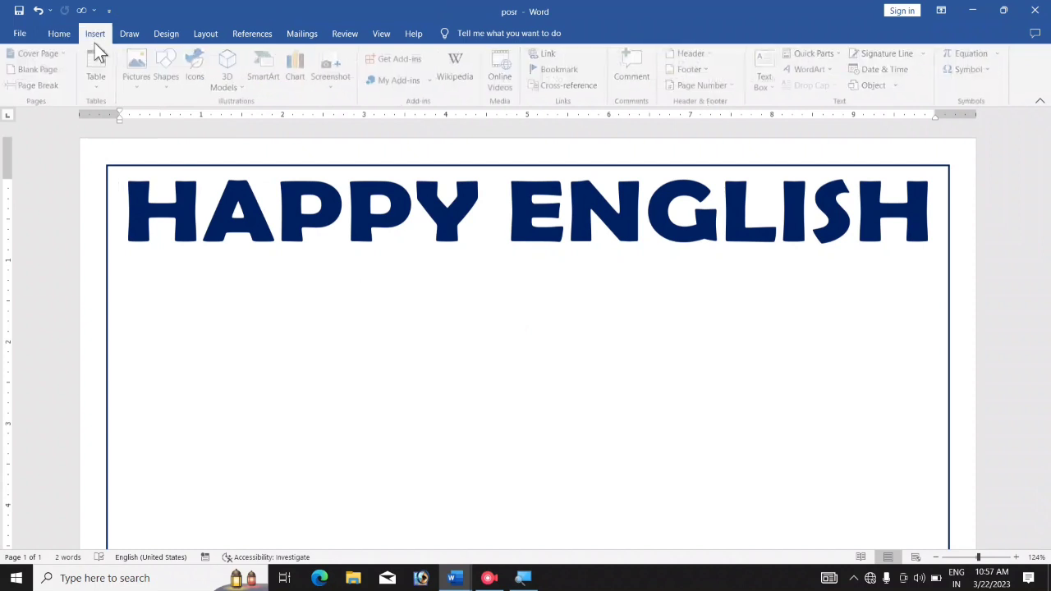
{"action": "left_click", "coordinate": [169, 78]}
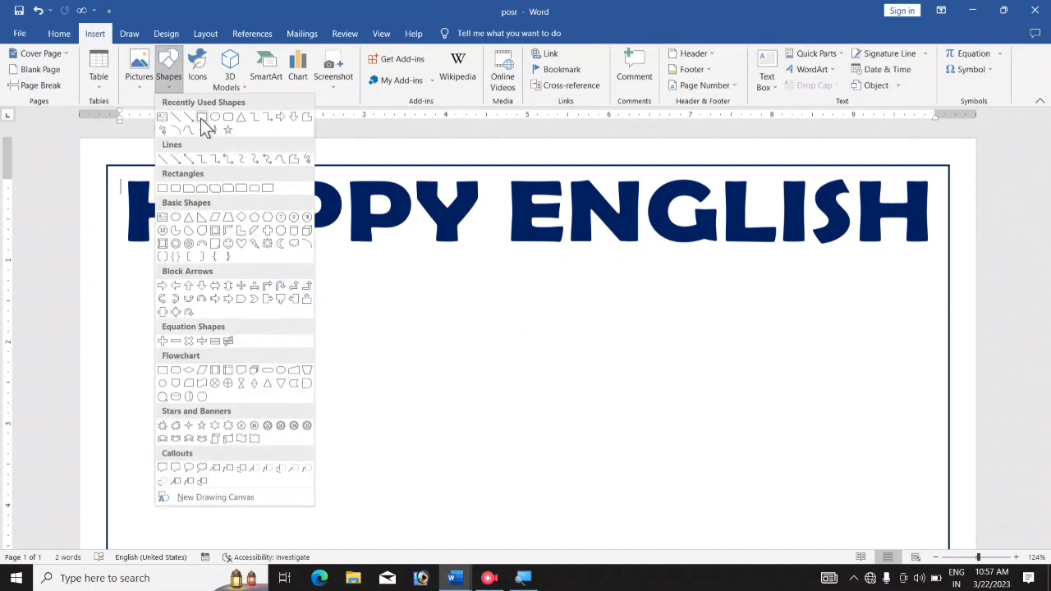
{"action": "left_click", "coordinate": [201, 117]}
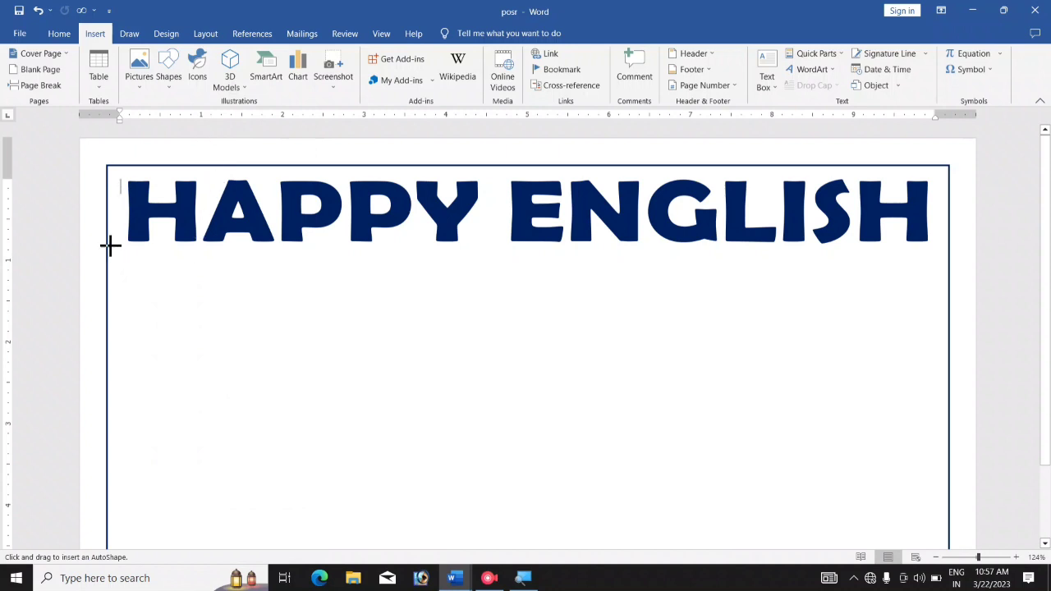
{"action": "left_click_drag", "start_coordinate": [106, 247], "coordinate": [950, 298]}
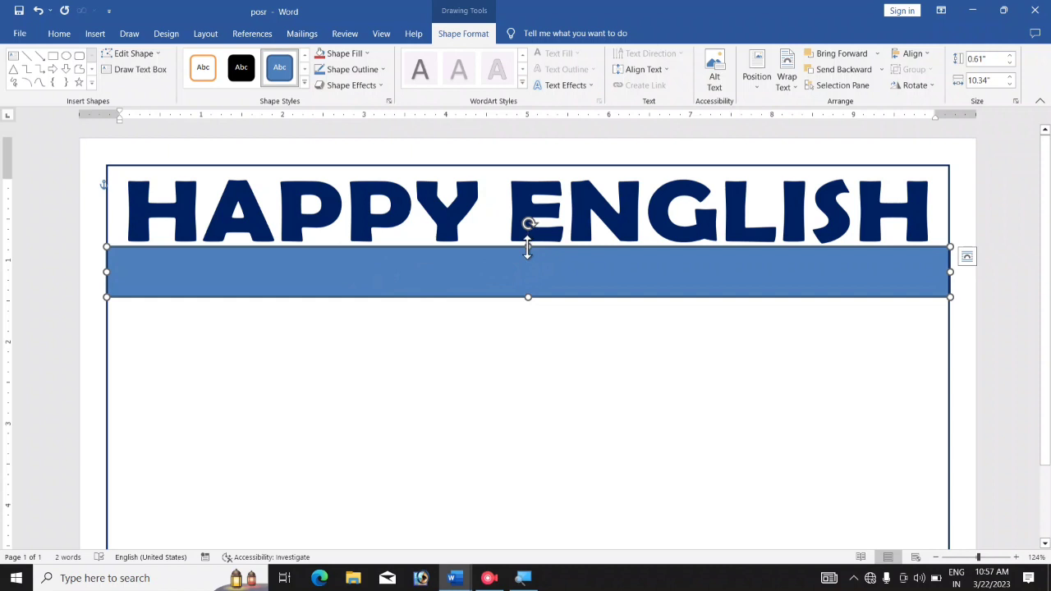
{"action": "left_click_drag", "start_coordinate": [527, 246], "coordinate": [527, 249]}
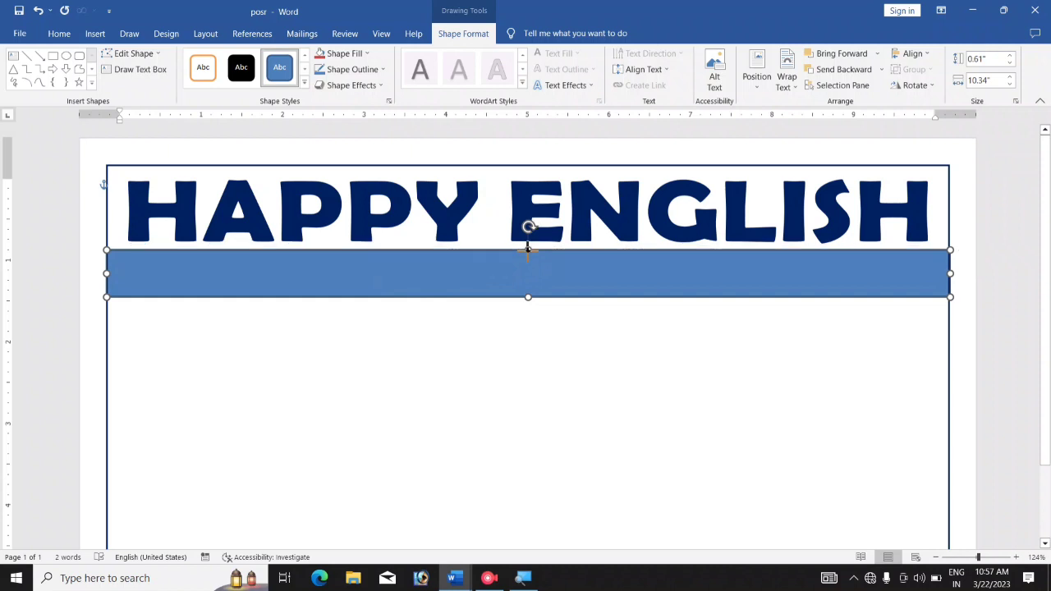
Step: Fill the rectangle band with dark blue and remove its outline
{"action": "left_click", "coordinate": [344, 57]}
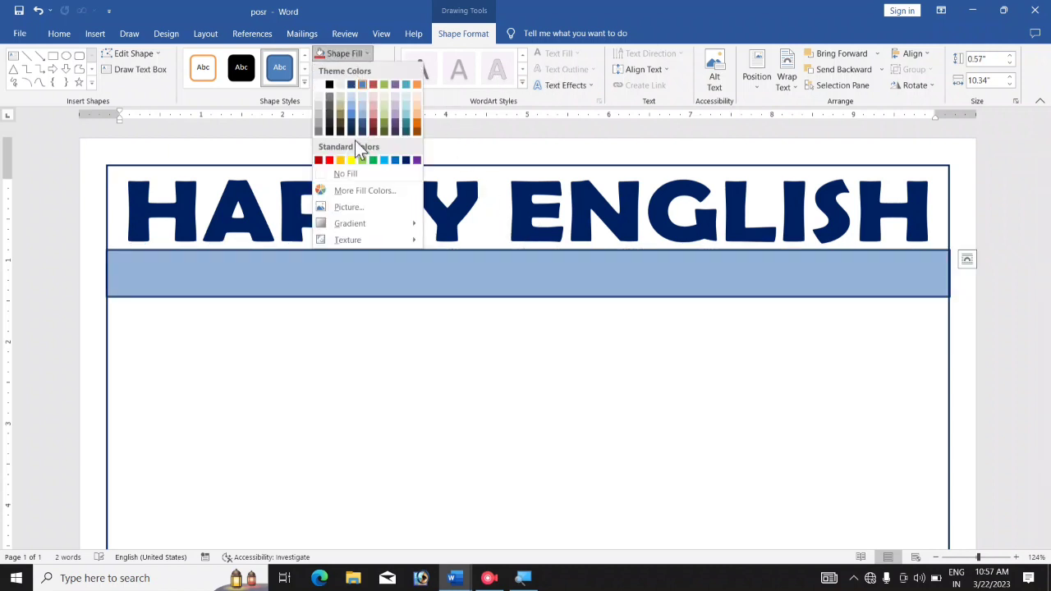
{"action": "left_click", "coordinate": [406, 161]}
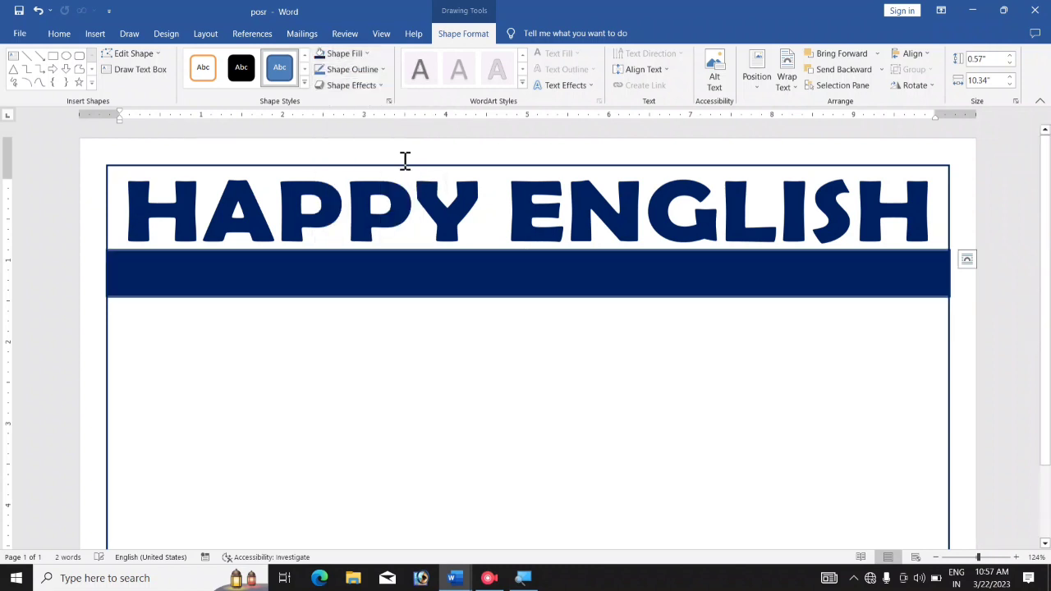
{"action": "left_click", "coordinate": [354, 69]}
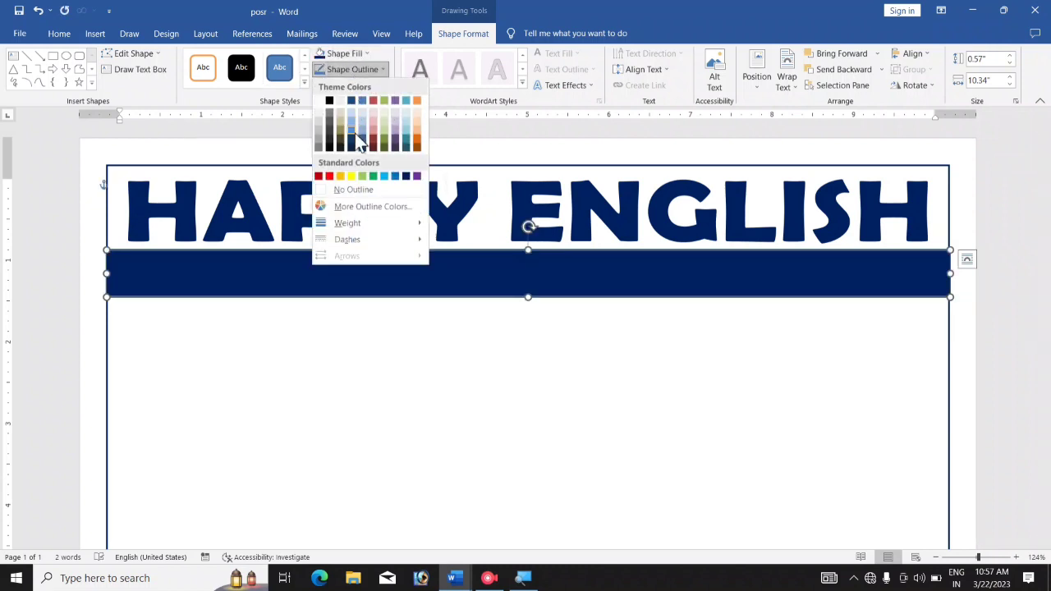
{"action": "left_click", "coordinate": [360, 189]}
{"action": "left_click", "coordinate": [526, 361]}
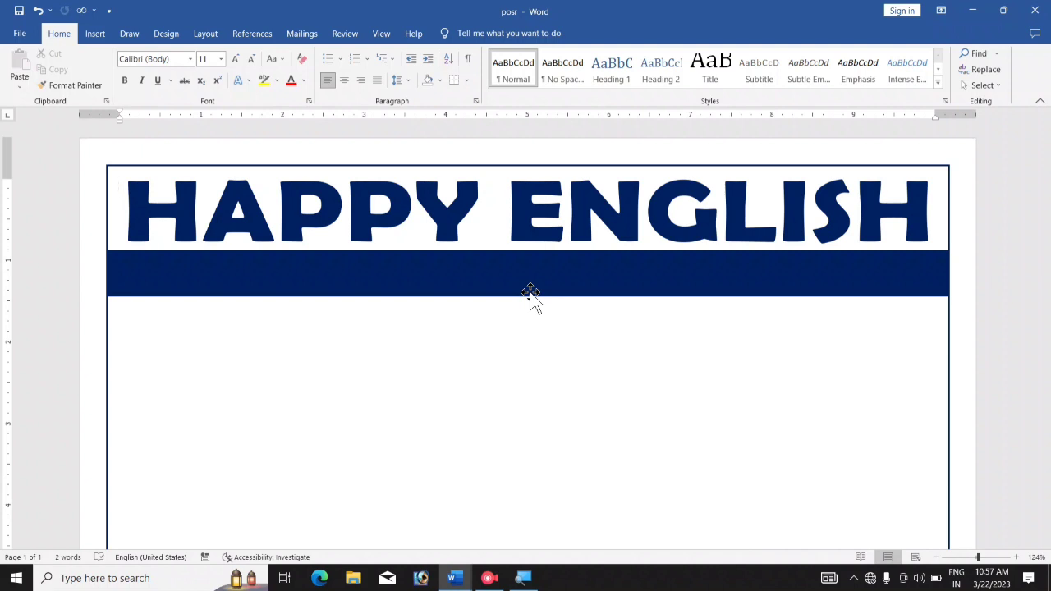
Step: Add a white-filled, blue-outlined WordArt below the band reading "For :- XIth", with the "th" in superscript
{"action": "key", "text": "ctrl+v"}
{"action": "type", "text": "For"}
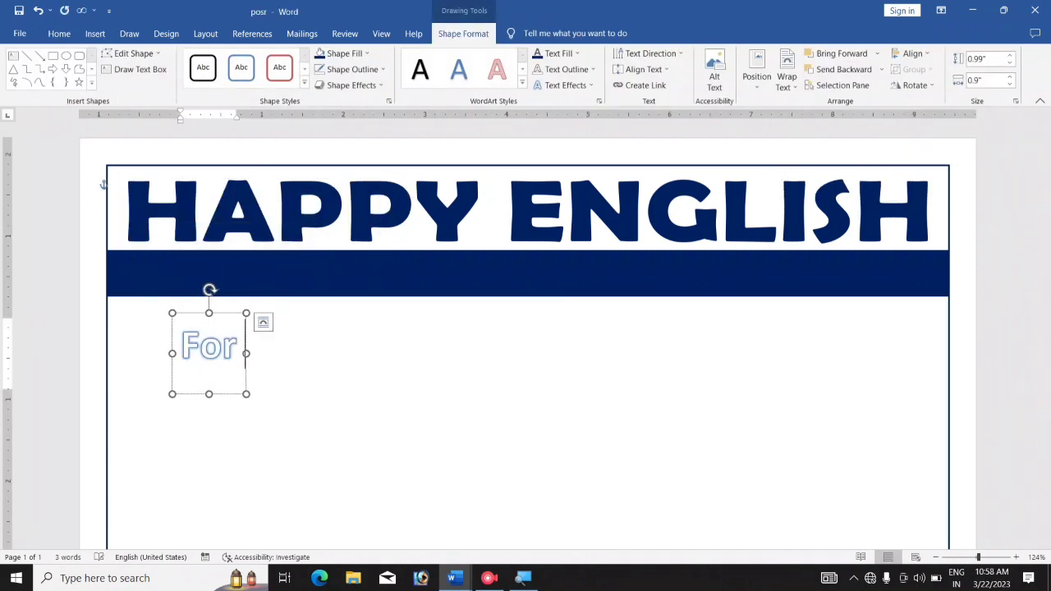
{"action": "type", "text": " :- XI"}
{"action": "left_click", "coordinate": [59, 34]}
{"action": "left_click", "coordinate": [217, 80]}
{"action": "type", "text": "th"}
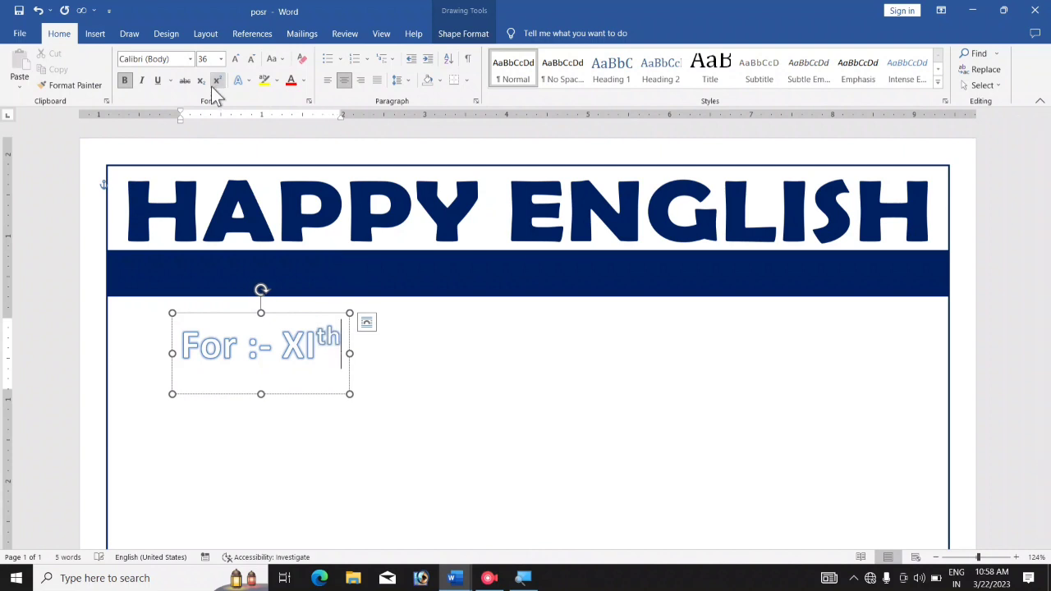
Step: Extend the new WordArt line with "& XIIth", its "th" in superscript, followed by "ENGLISH + HINDI" in normal text
{"action": "left_click", "coordinate": [211, 87]}
{"action": "type", "text": "X"}
{"action": "key", "text": "BackSpace"}
{"action": "type", "text": "& XII"}
{"action": "left_click", "coordinate": [211, 86]}
{"action": "type", "text": "th"}
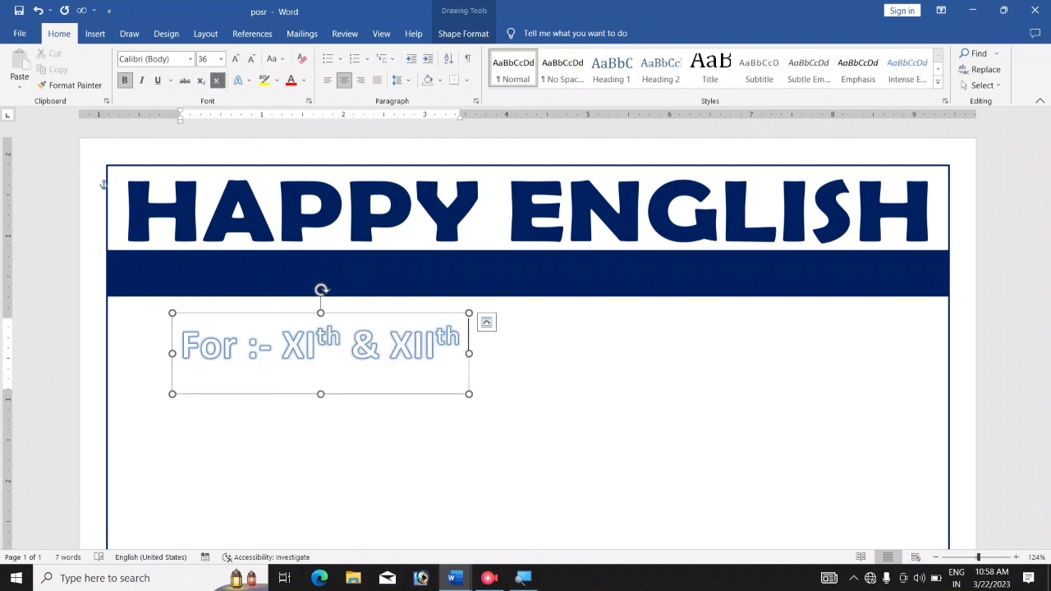
{"action": "left_click", "coordinate": [217, 81]}
{"action": "type", "text": "ENGLISH + HINDI"}
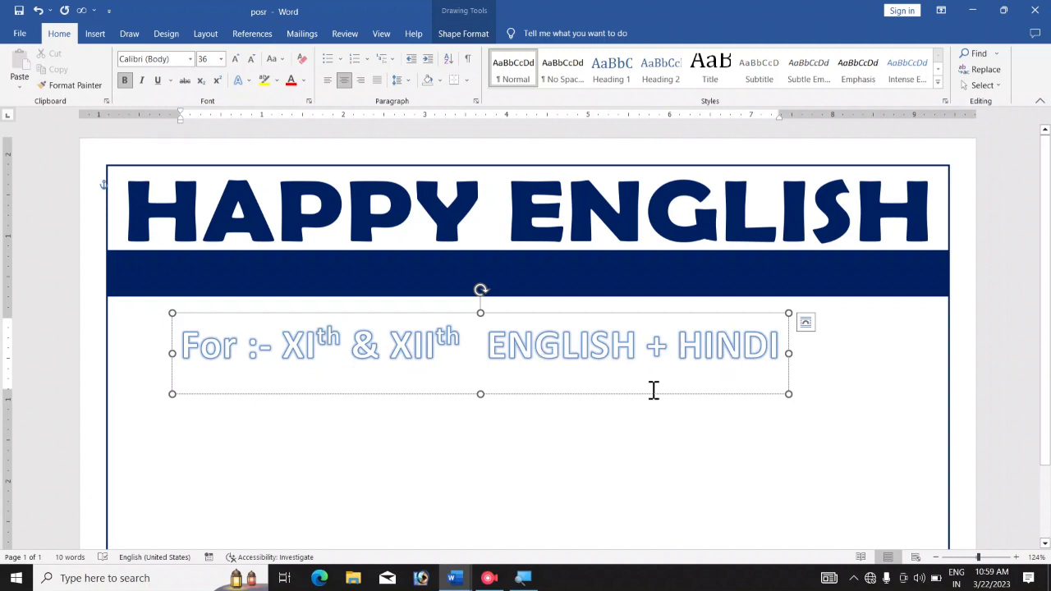
Step: Move the class-line WordArt onto the dark blue band and remove its text outline
{"action": "left_click_drag", "start_coordinate": [621, 381], "coordinate": [567, 320]}
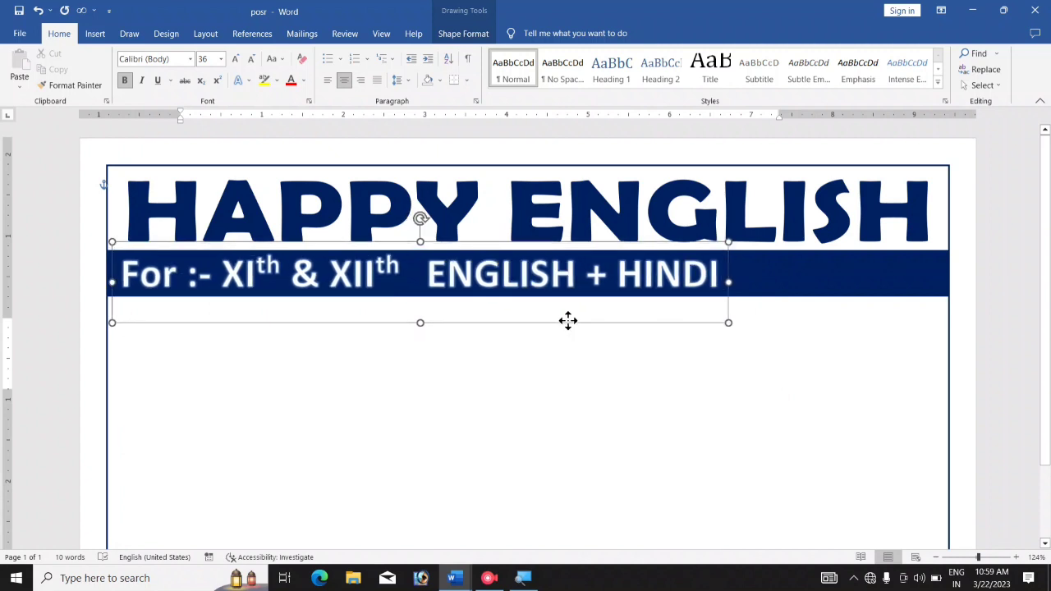
{"action": "left_click", "coordinate": [462, 35]}
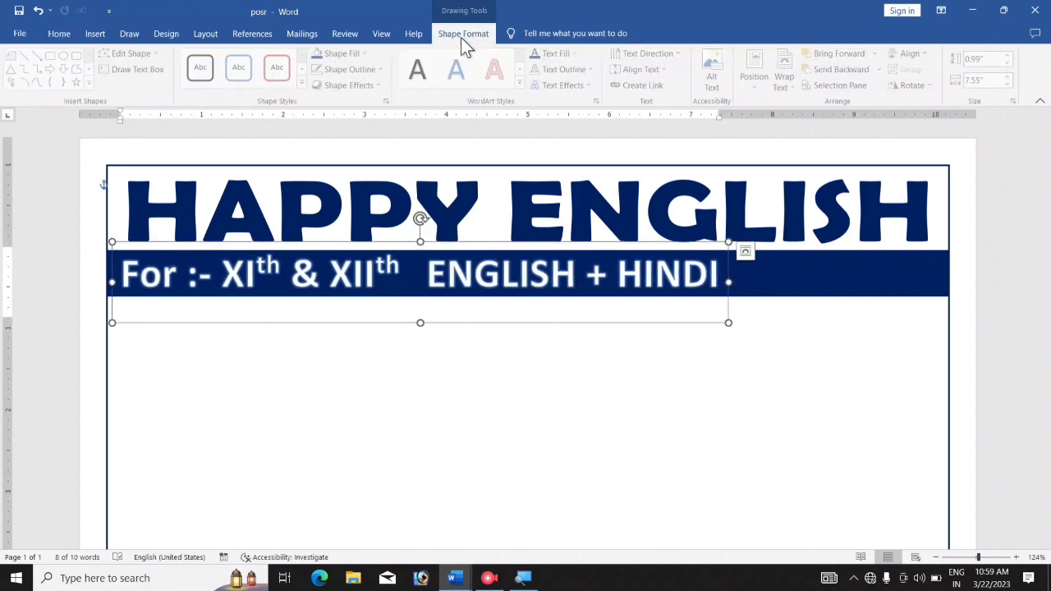
{"action": "left_click", "coordinate": [565, 69]}
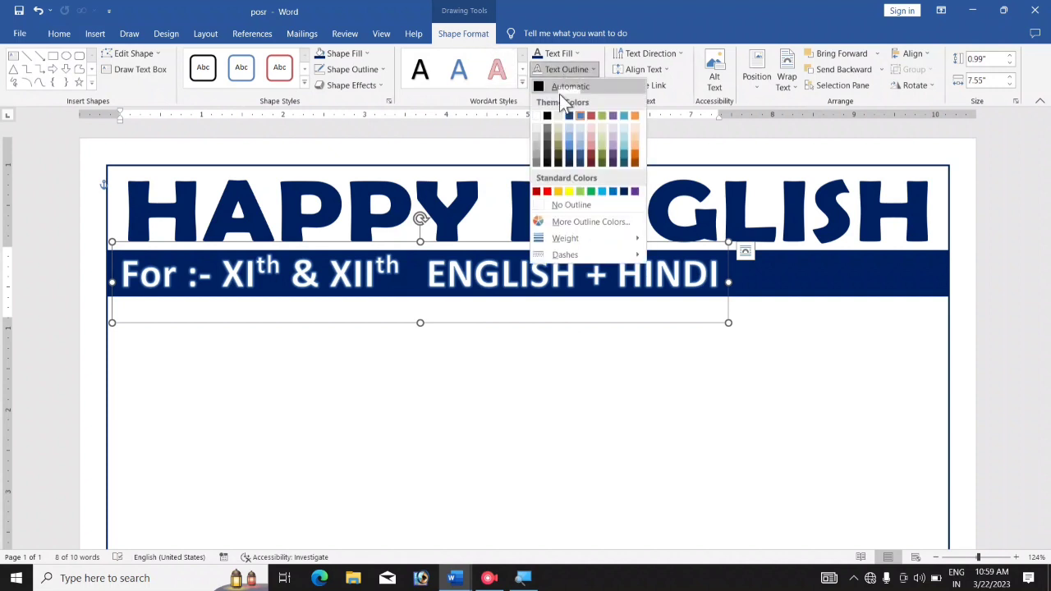
{"action": "left_click", "coordinate": [557, 205]}
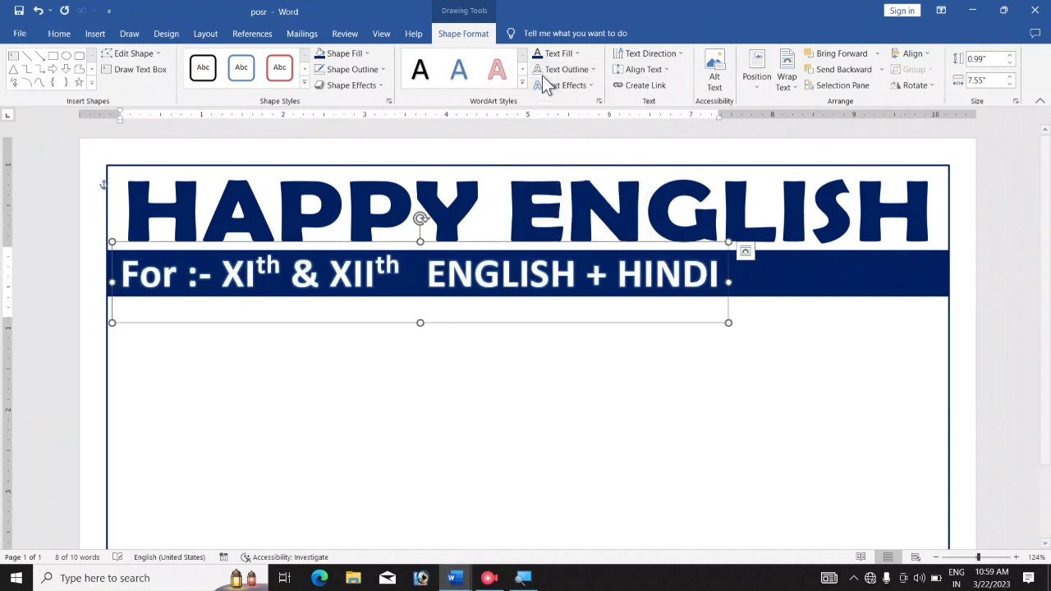
Step: Fill the class-line text with white and remove its glow effect
{"action": "left_click", "coordinate": [577, 53]}
{"action": "left_click", "coordinate": [535, 101]}
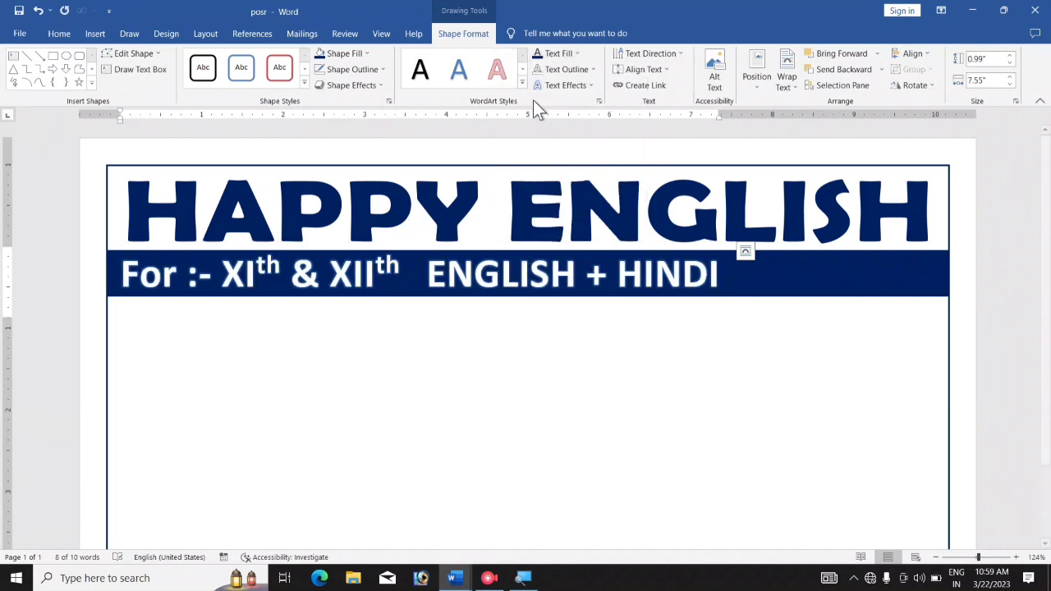
{"action": "left_click", "coordinate": [564, 85]}
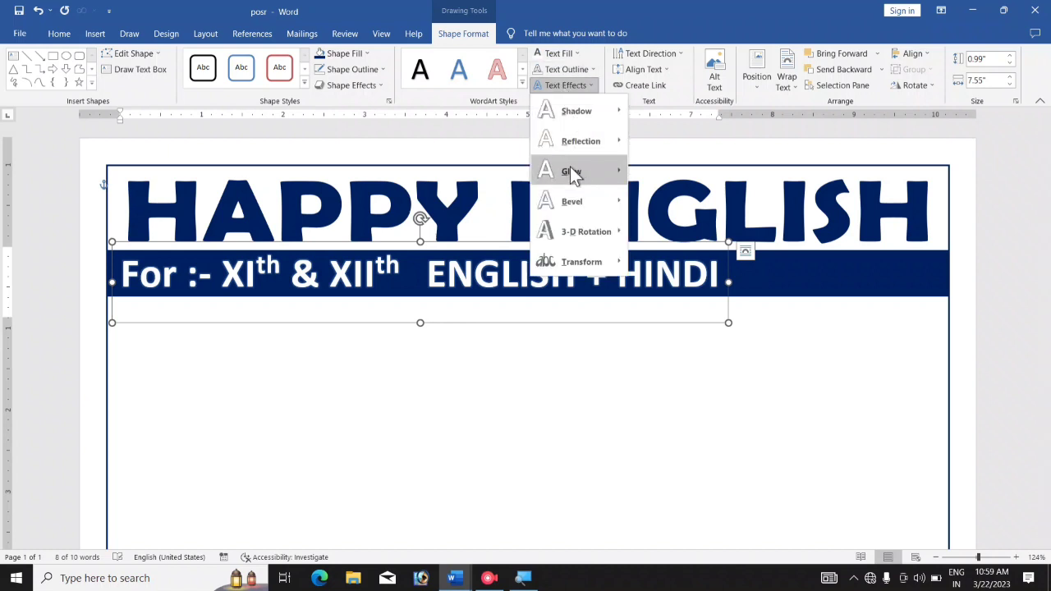
{"action": "mouse_move", "coordinate": [571, 173]}
{"action": "left_click", "coordinate": [640, 178]}
{"action": "left_click", "coordinate": [670, 263]}
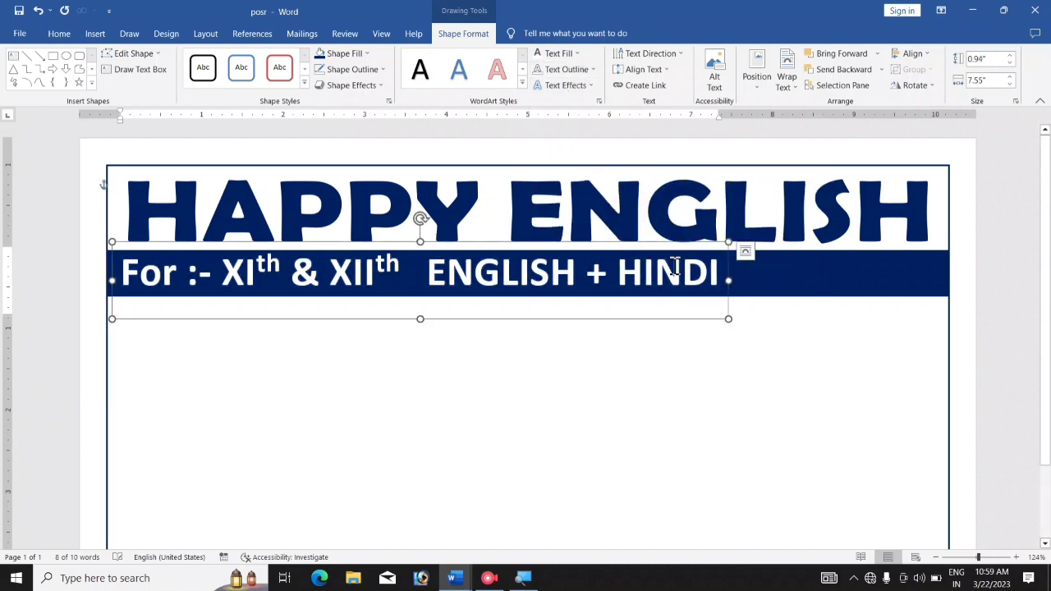
Step: Apply the Square warp transform to the class line and stretch it across the band to about 9.85" wide
{"action": "left_click", "coordinate": [566, 87]}
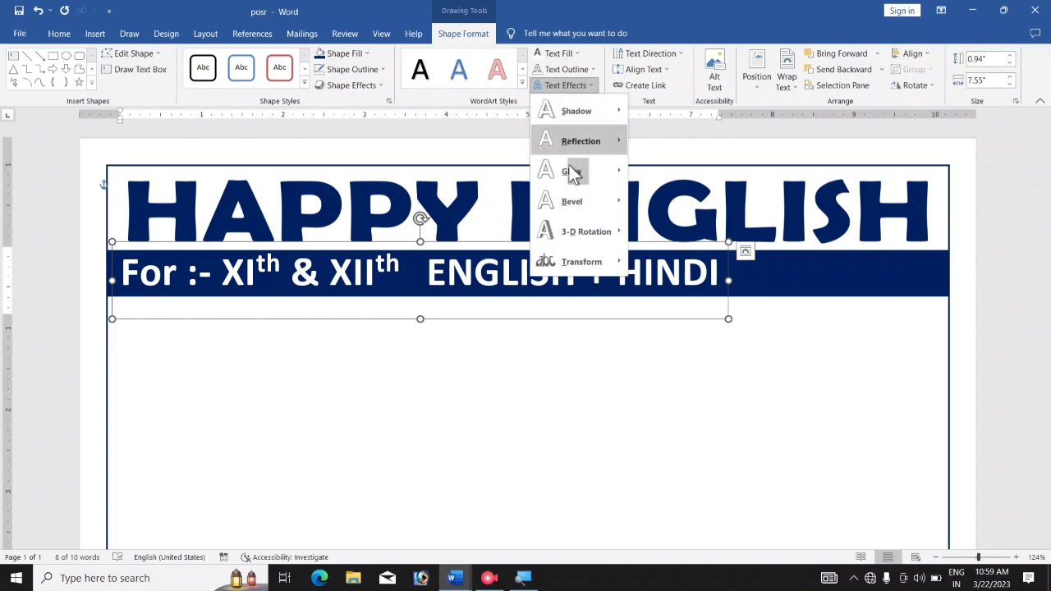
{"action": "mouse_move", "coordinate": [575, 262]}
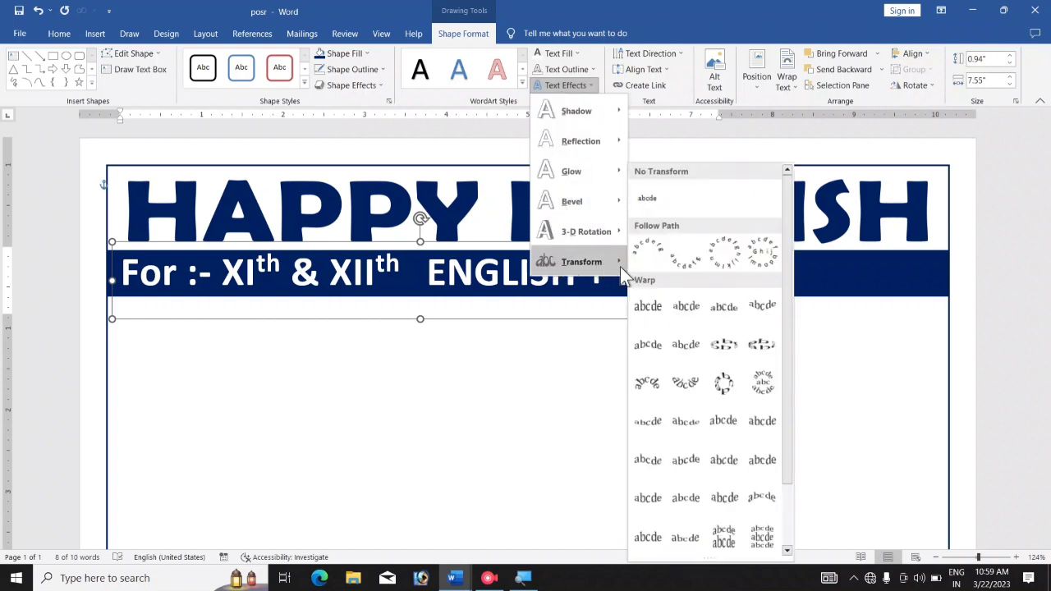
{"action": "left_click", "coordinate": [645, 310]}
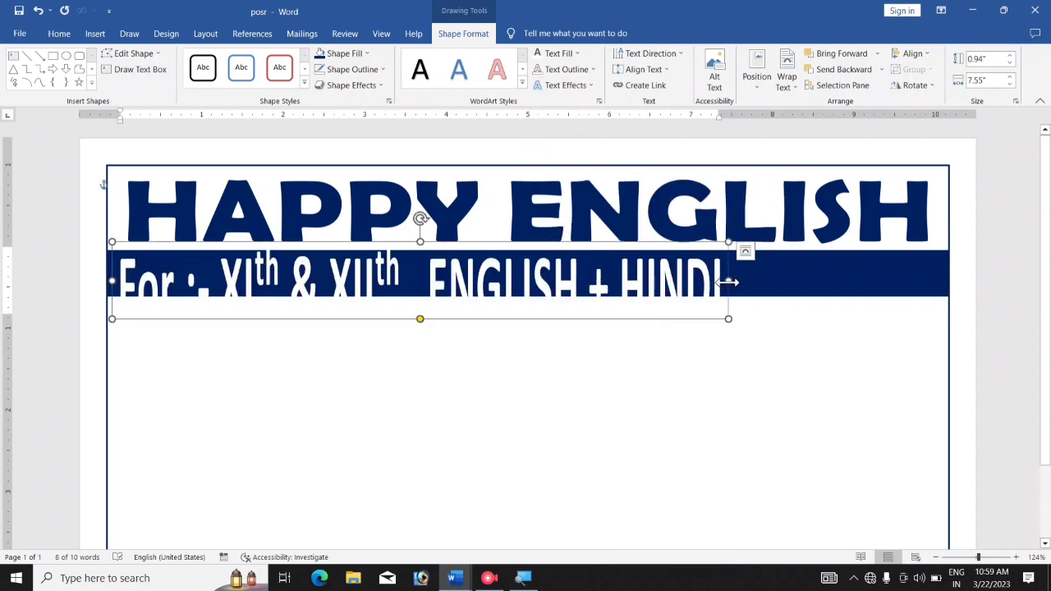
{"action": "left_click_drag", "start_coordinate": [732, 283], "coordinate": [916, 282]}
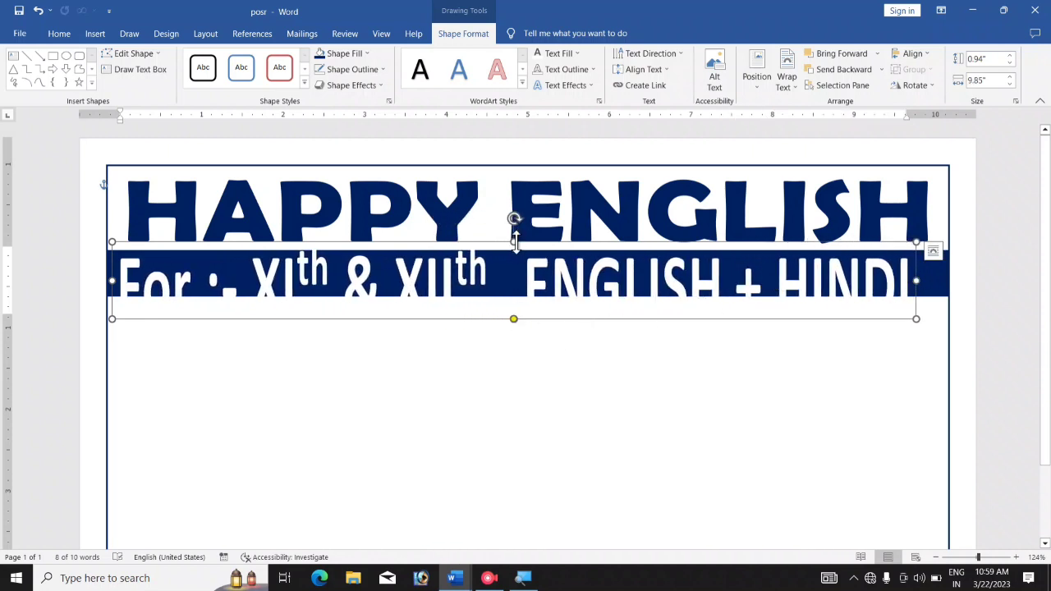
Step: Shrink the class-line WordArt to about 0.56" high and 9.78" wide and center it within the dark blue band
{"action": "left_click_drag", "start_coordinate": [513, 242], "coordinate": [513, 256]}
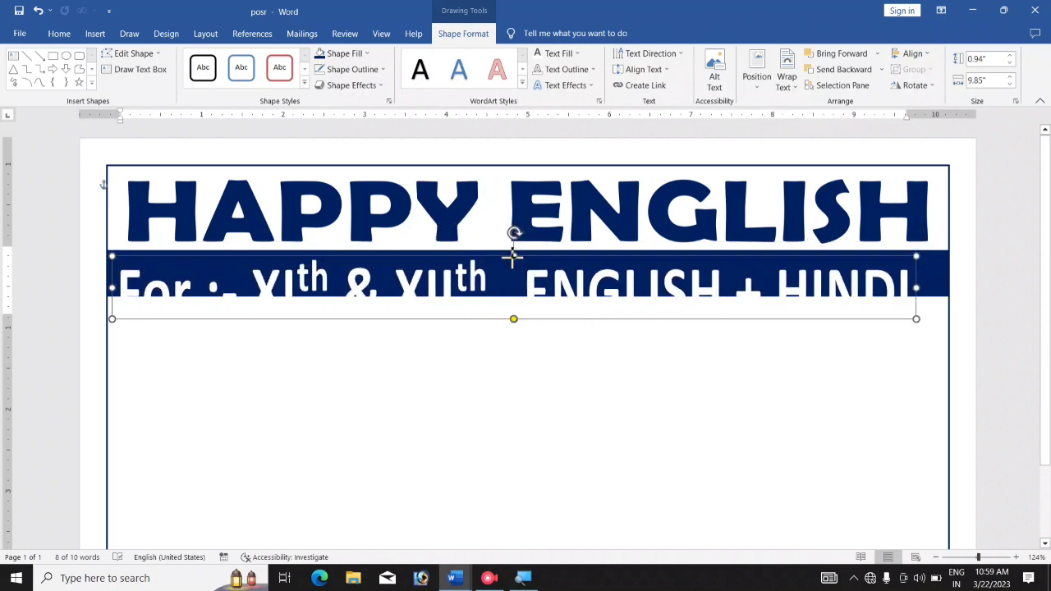
{"action": "left_click_drag", "start_coordinate": [675, 324], "coordinate": [679, 310]}
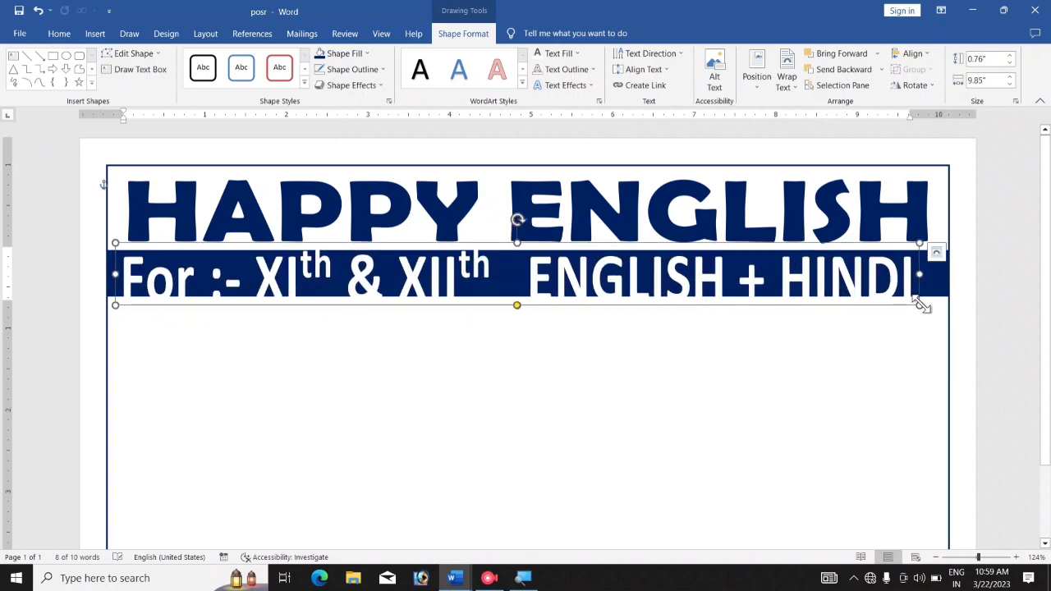
{"action": "left_click_drag", "start_coordinate": [918, 305], "coordinate": [913, 289]}
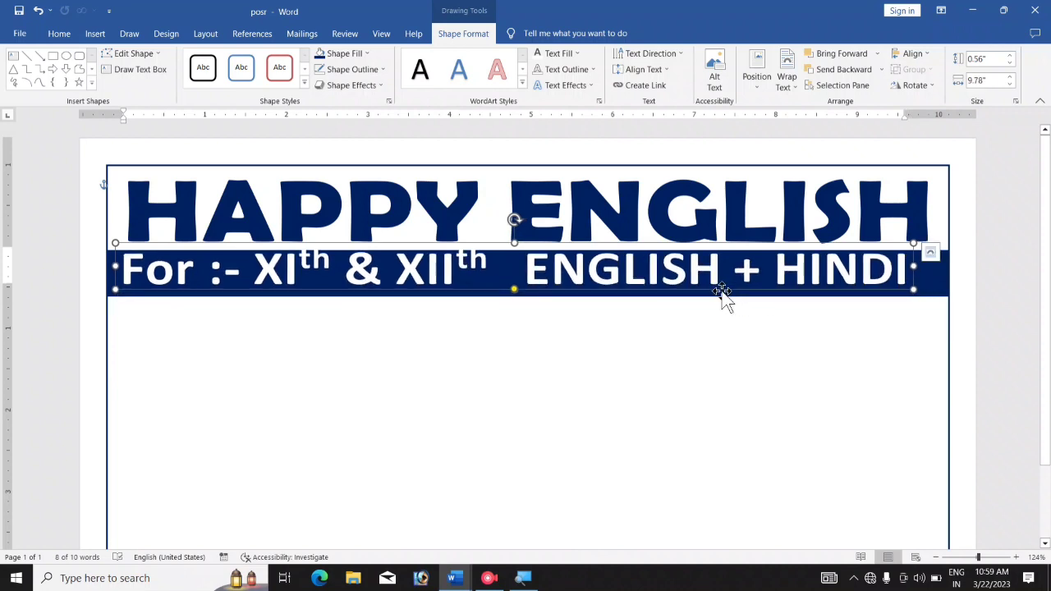
{"action": "left_click_drag", "start_coordinate": [722, 289], "coordinate": [734, 294]}
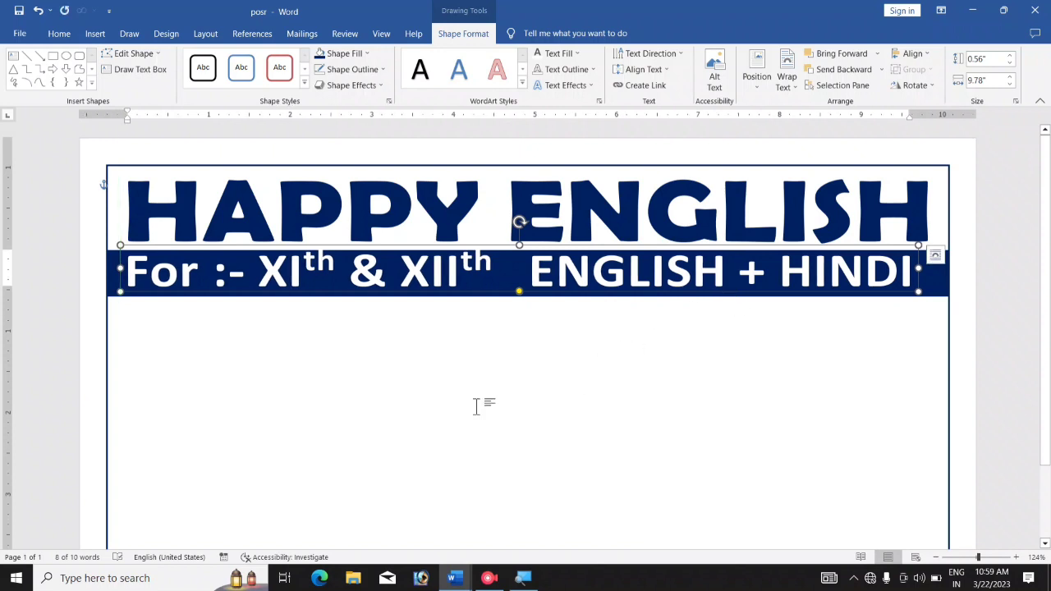
{"action": "left_click", "coordinate": [521, 396]}
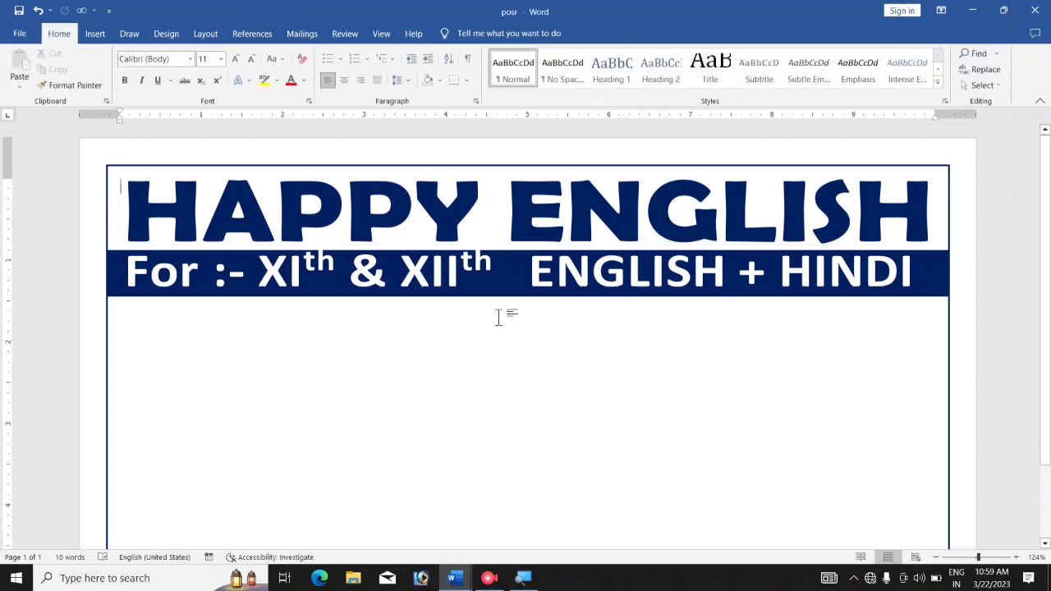
Step: Add a white-filled, blue-outlined WordArt below the band reading "New" and "Batch" on two separate lines
{"action": "left_click", "coordinate": [93, 35]}
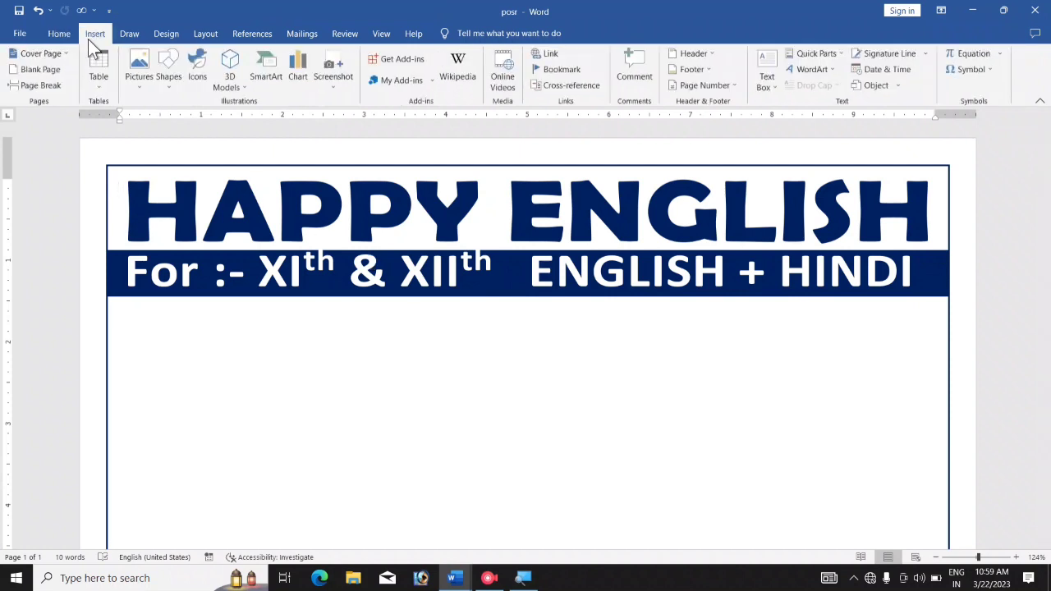
{"action": "left_click", "coordinate": [806, 70]}
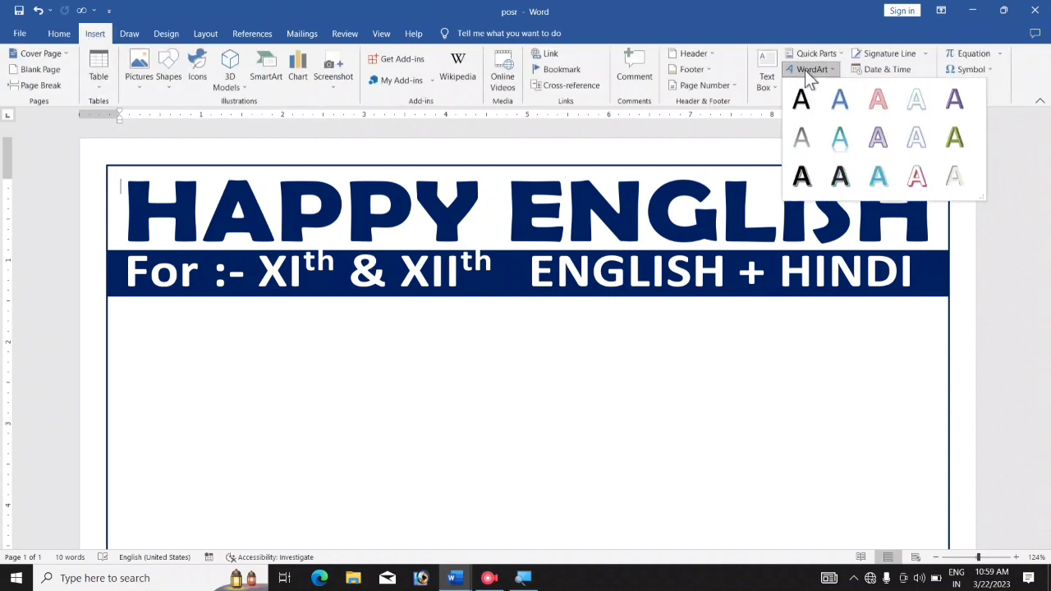
{"action": "left_click", "coordinate": [919, 143]}
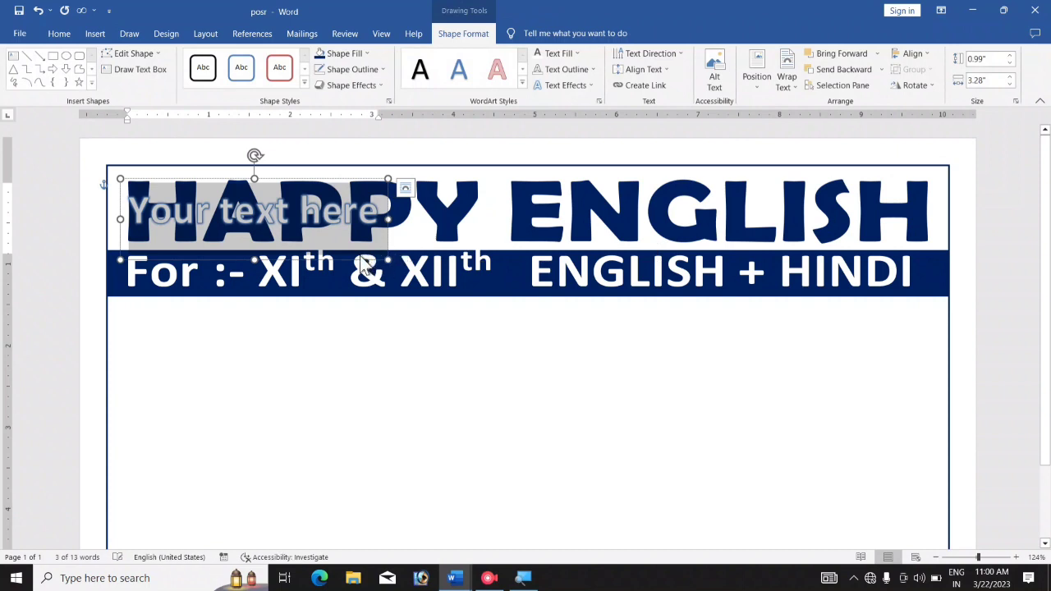
{"action": "left_click_drag", "start_coordinate": [353, 261], "coordinate": [457, 408]}
{"action": "left_click_drag", "start_coordinate": [269, 362], "coordinate": [493, 375]}
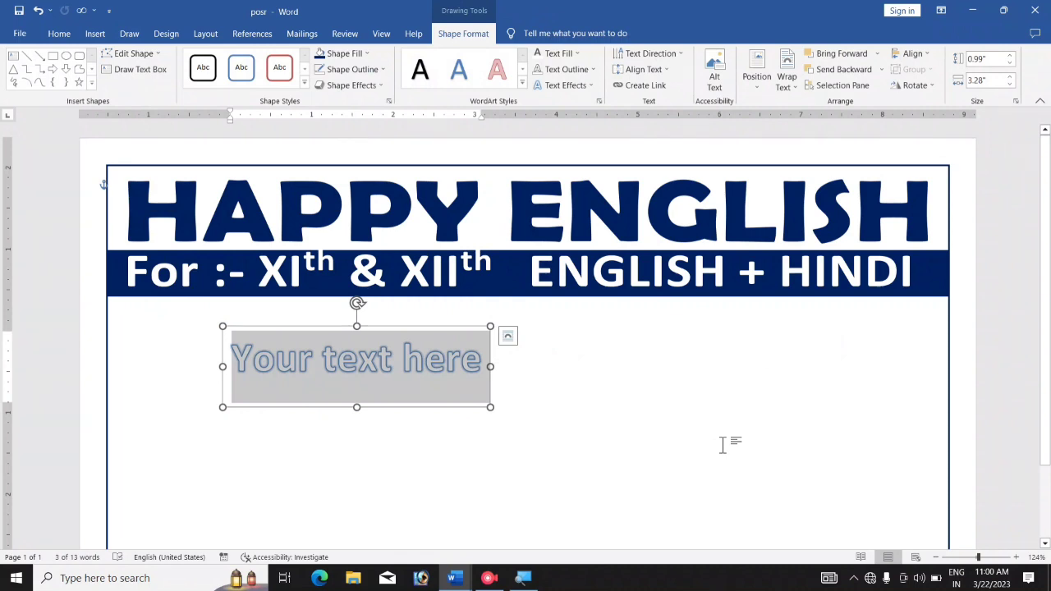
{"action": "key", "text": "BackSpace"}
{"action": "type", "text": "New"}
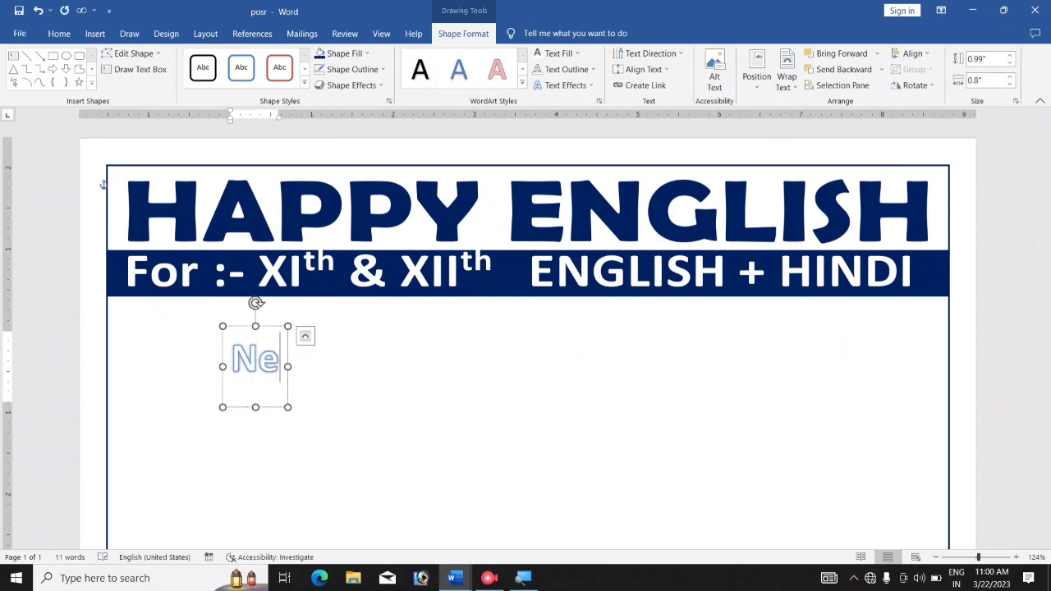
{"action": "key", "text": "Return"}
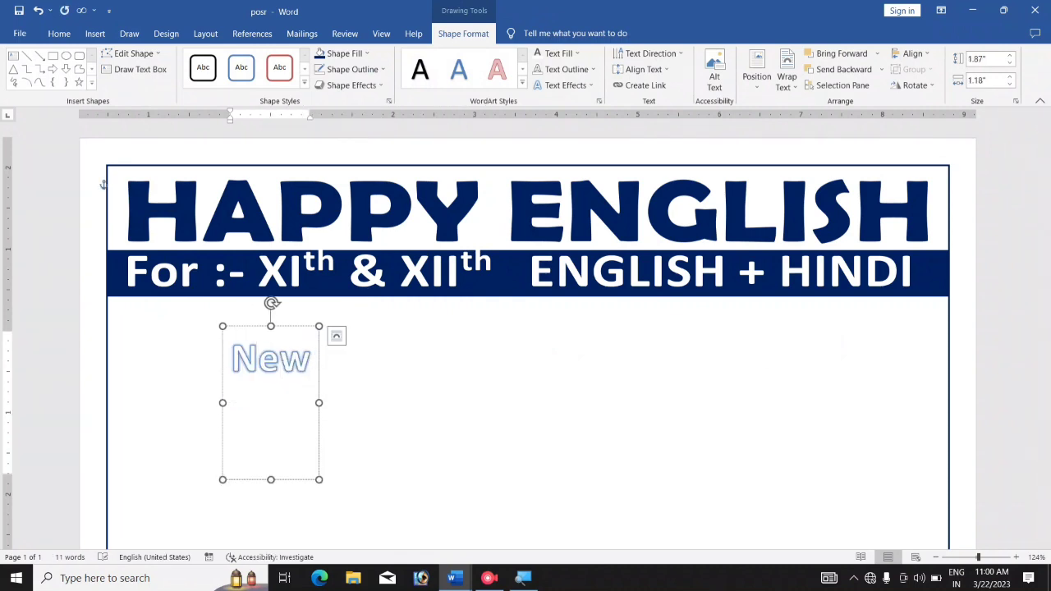
{"action": "type", "text": "Batch"}
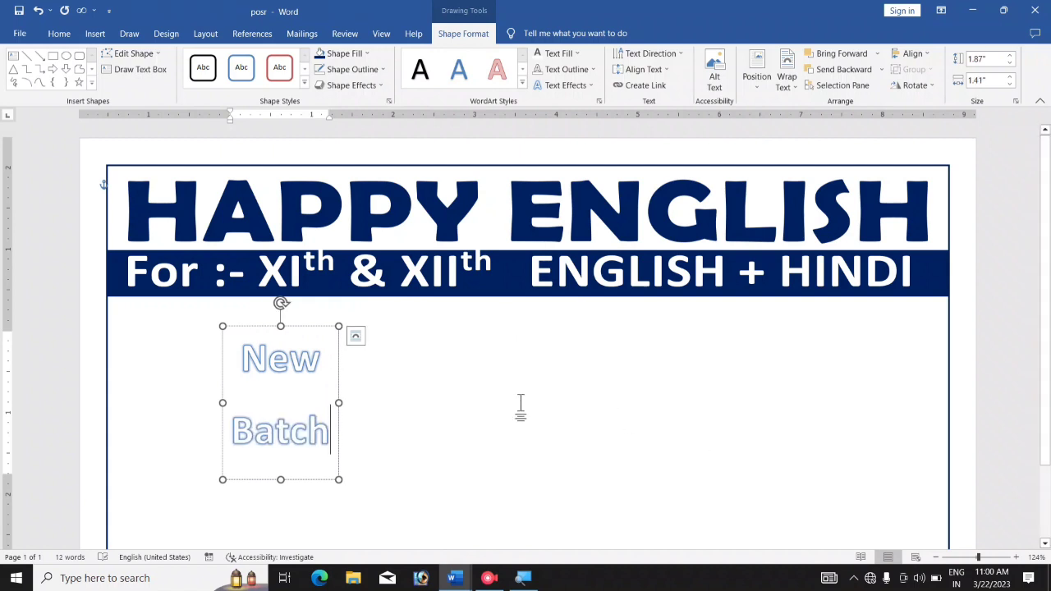
Step: Fill the "New Batch" text with dark blue and remove its text outline
{"action": "left_click", "coordinate": [340, 388]}
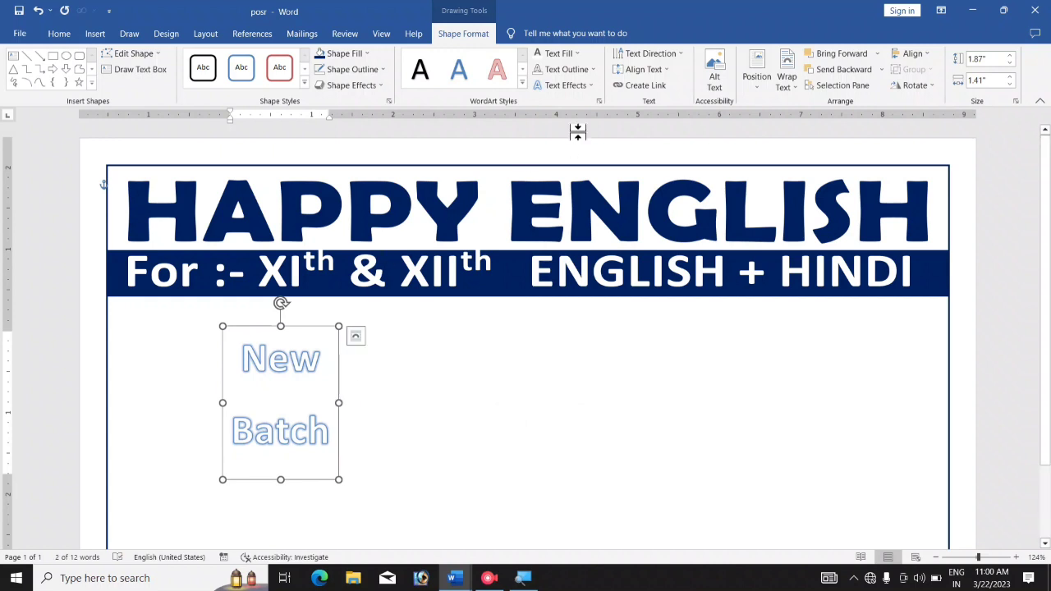
{"action": "left_click", "coordinate": [567, 54]}
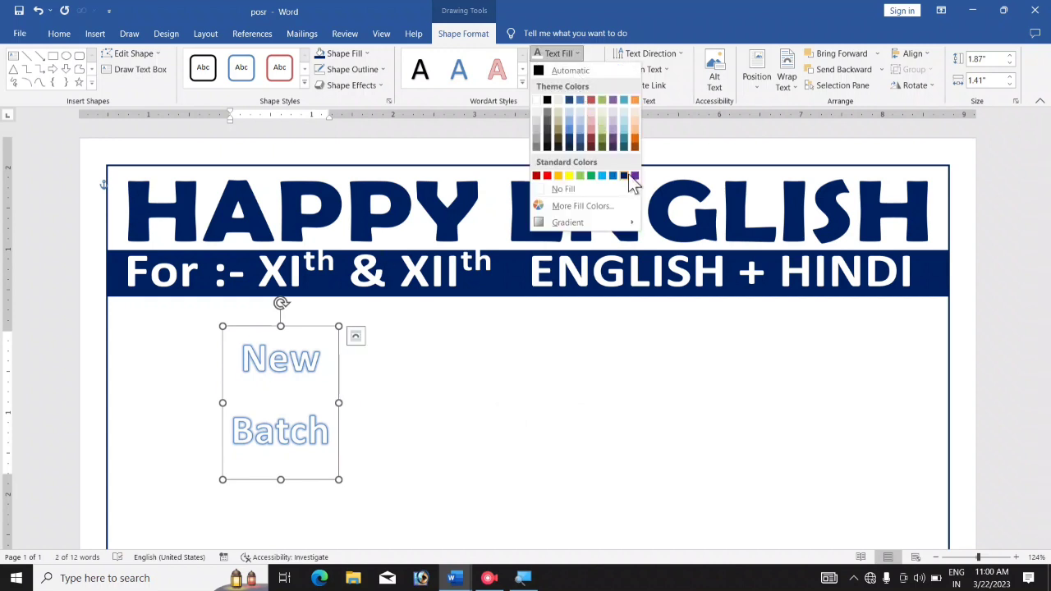
{"action": "left_click", "coordinate": [621, 175]}
{"action": "left_click", "coordinate": [557, 70]}
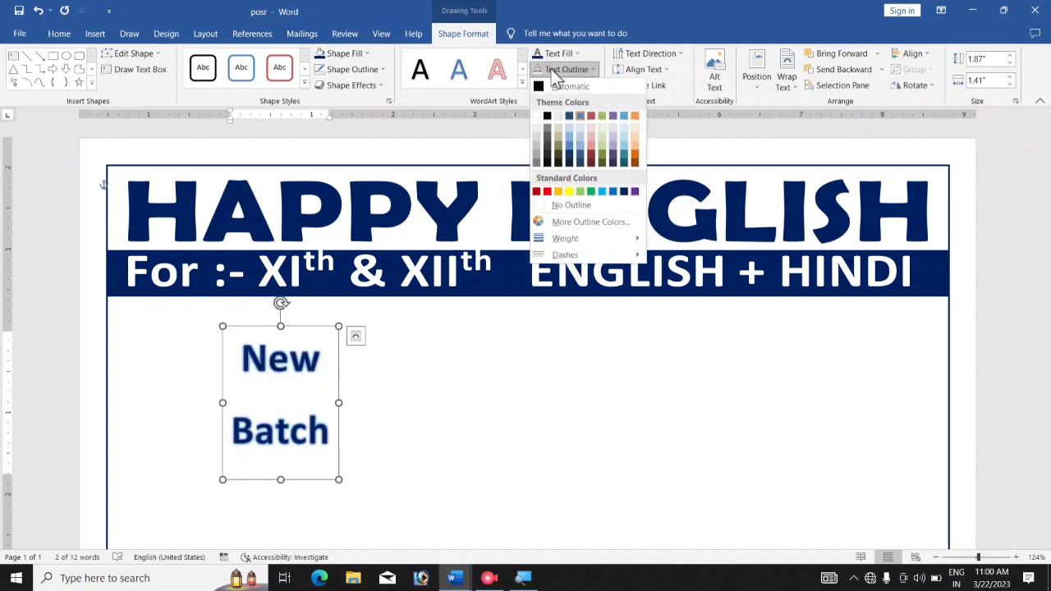
{"action": "left_click", "coordinate": [566, 201]}
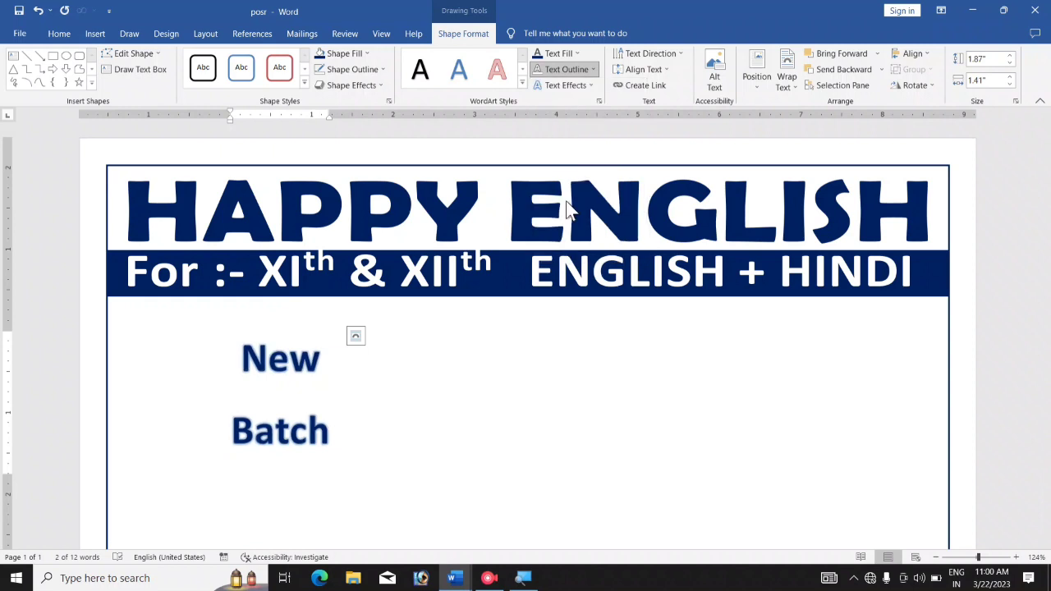
Step: Remove the glow effect from the "New Batch" text
{"action": "left_click", "coordinate": [565, 86]}
{"action": "mouse_move", "coordinate": [568, 172]}
{"action": "left_click", "coordinate": [643, 190]}
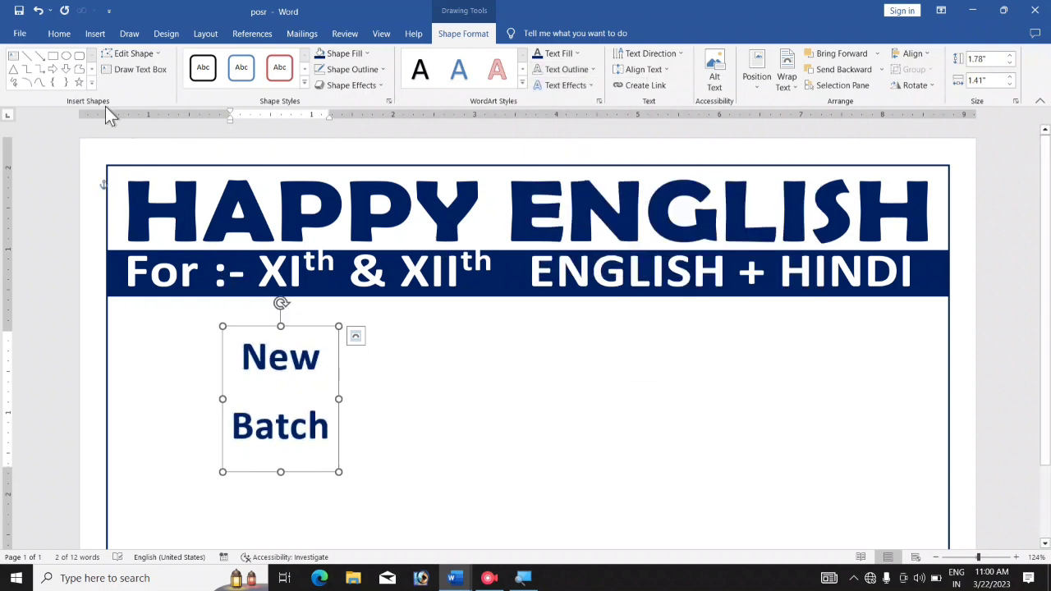
Step: Remove the space after the "New Batch" paragraphs and move the WordArt directly under the band against the left page border
{"action": "left_click", "coordinate": [59, 33]}
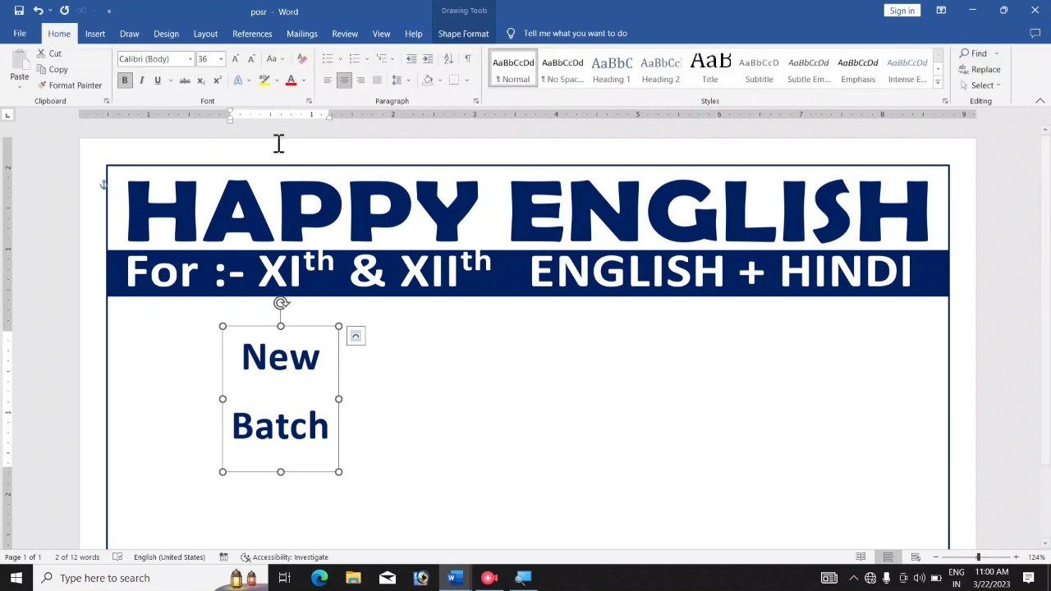
{"action": "left_click", "coordinate": [408, 84]}
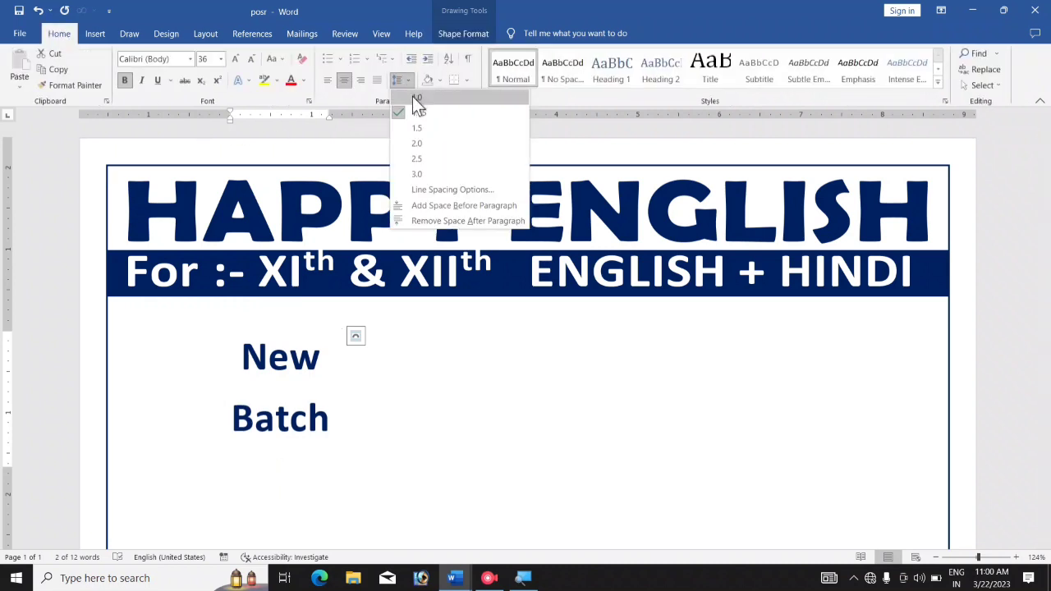
{"action": "left_click", "coordinate": [421, 222]}
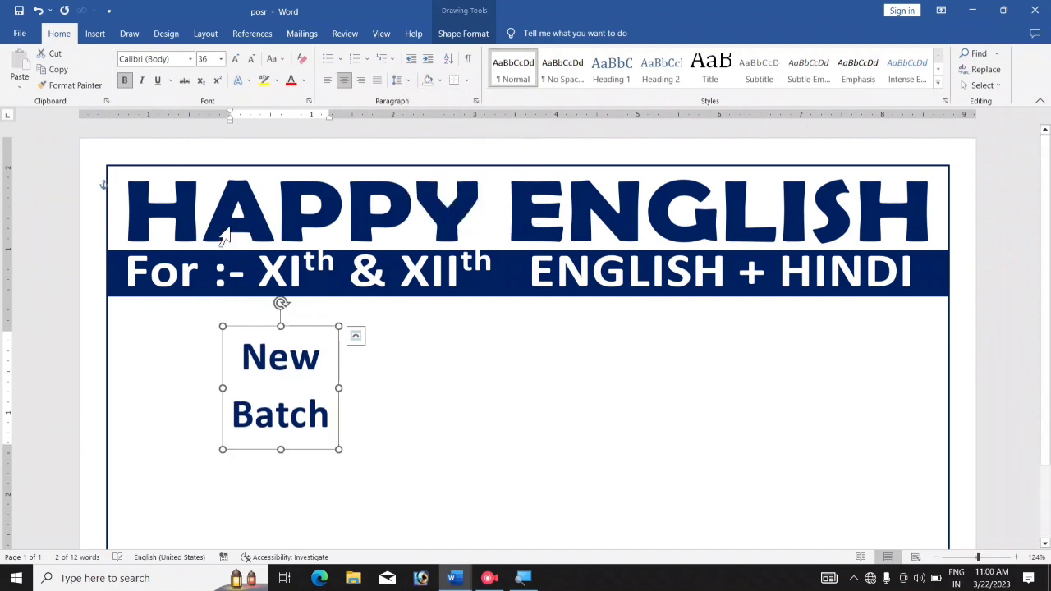
{"action": "left_click", "coordinate": [189, 59]}
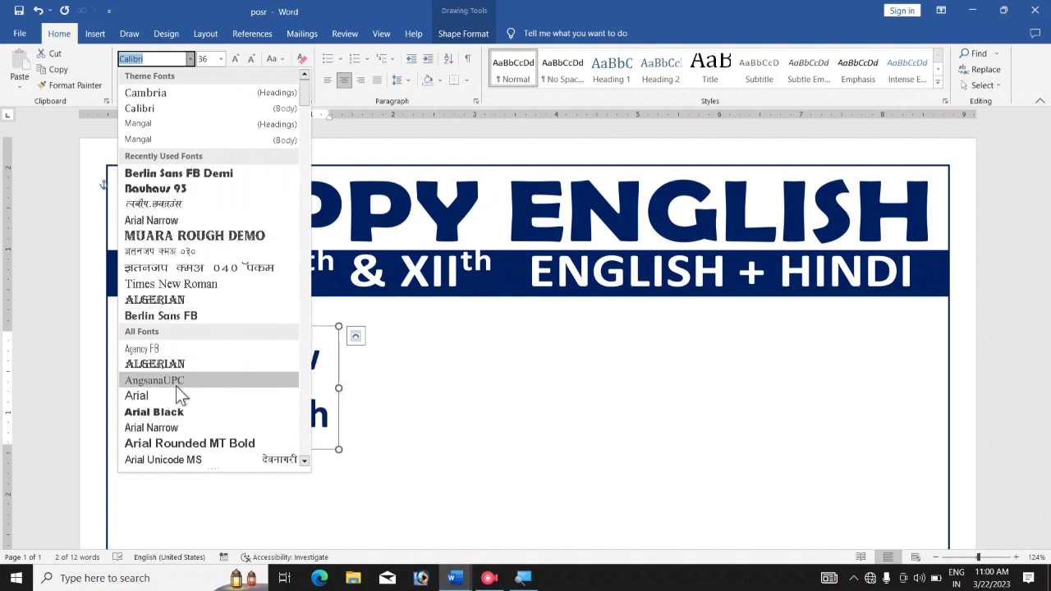
{"action": "key", "text": "Escape"}
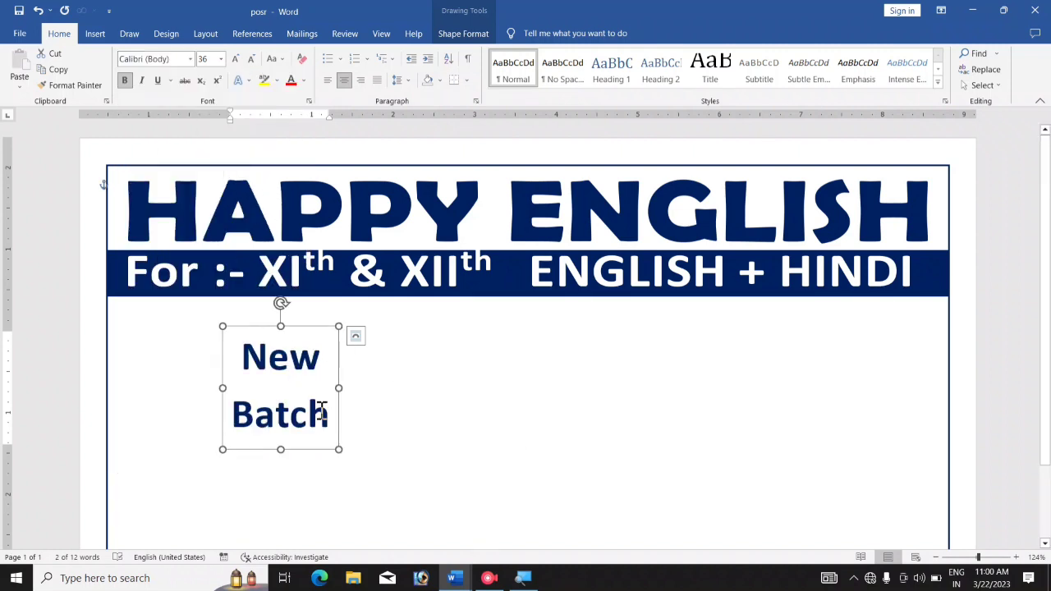
{"action": "left_click", "coordinate": [336, 376]}
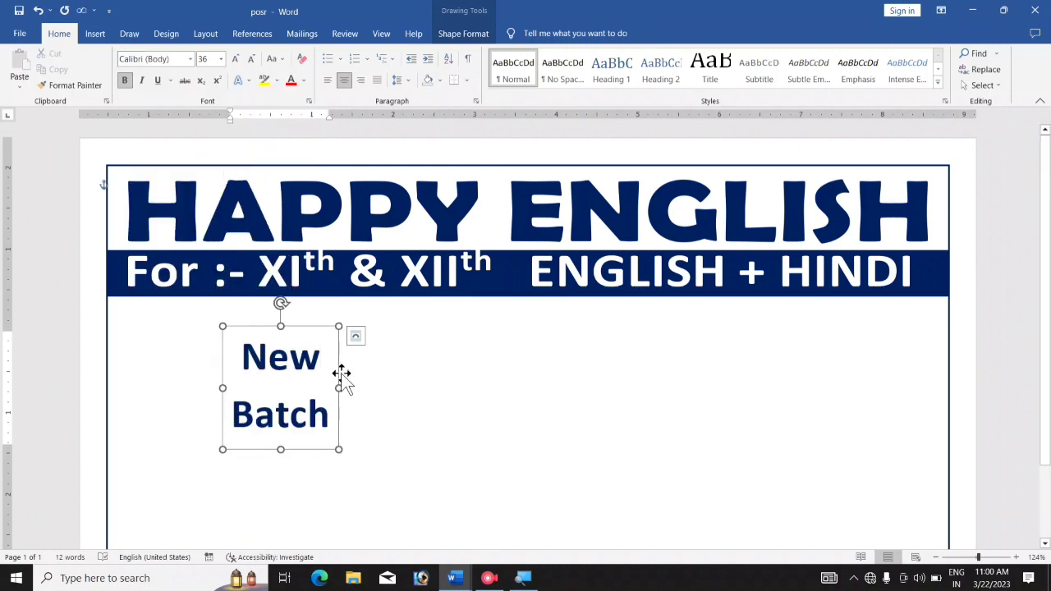
{"action": "left_click_drag", "start_coordinate": [341, 373], "coordinate": [226, 342]}
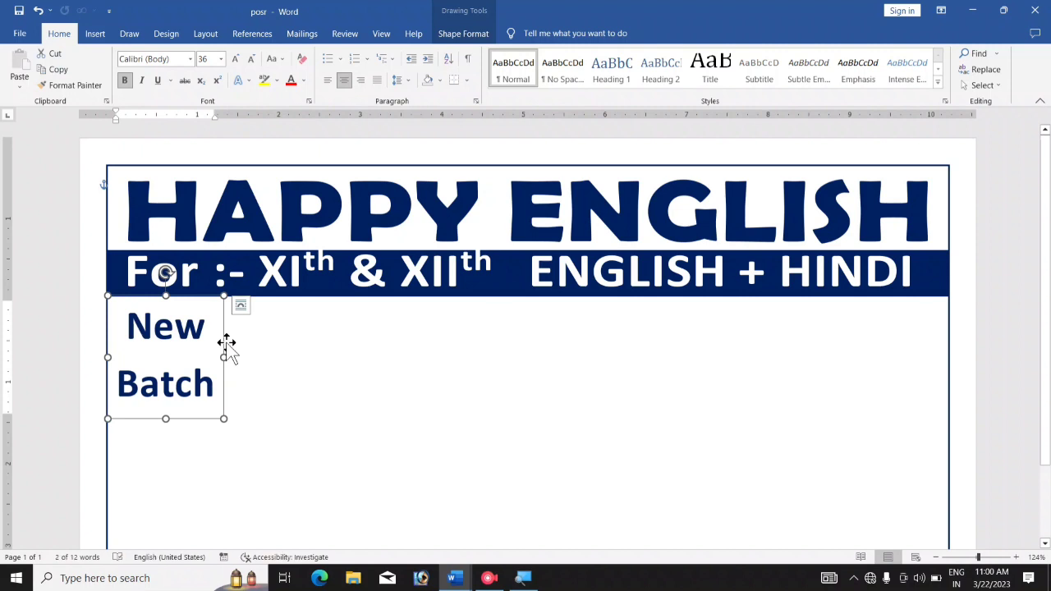
Step: Duplicate the "New Batch" WordArt and replace the copy's text with "12th", setting the "th" as superscript
{"action": "left_click_drag", "start_coordinate": [227, 344], "coordinate": [464, 378]}
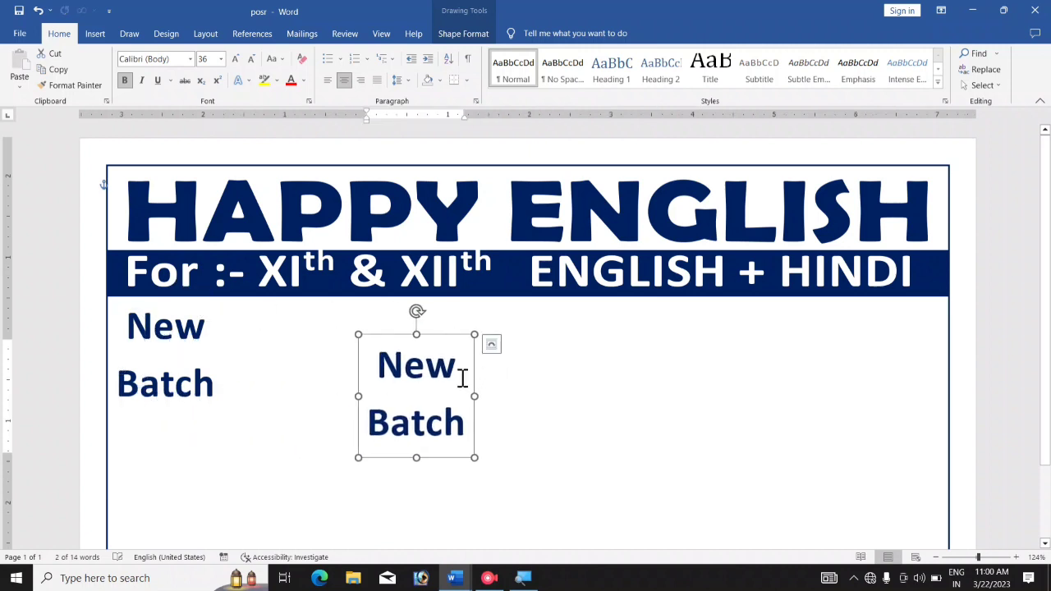
{"action": "left_click_drag", "start_coordinate": [375, 363], "coordinate": [466, 431]}
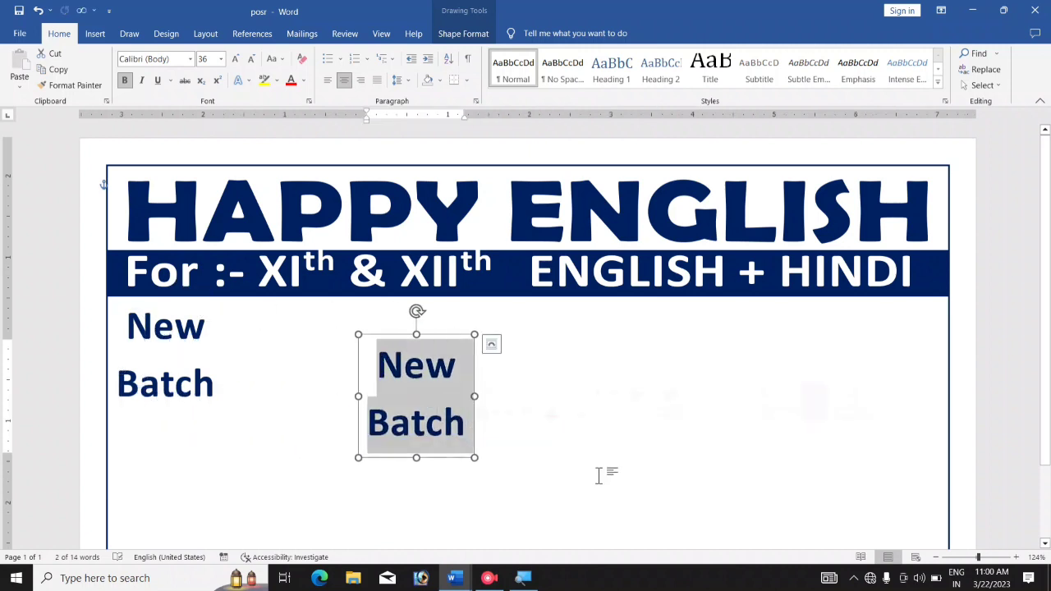
{"action": "key", "text": "BackSpace"}
{"action": "type", "text": "12"}
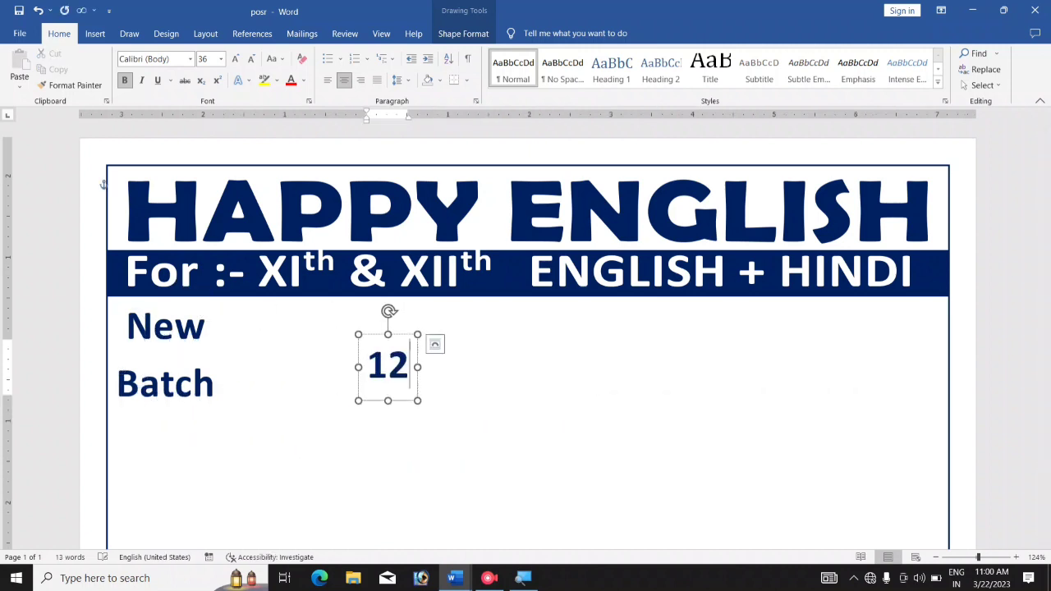
{"action": "left_click", "coordinate": [217, 80]}
{"action": "type", "text": "th"}
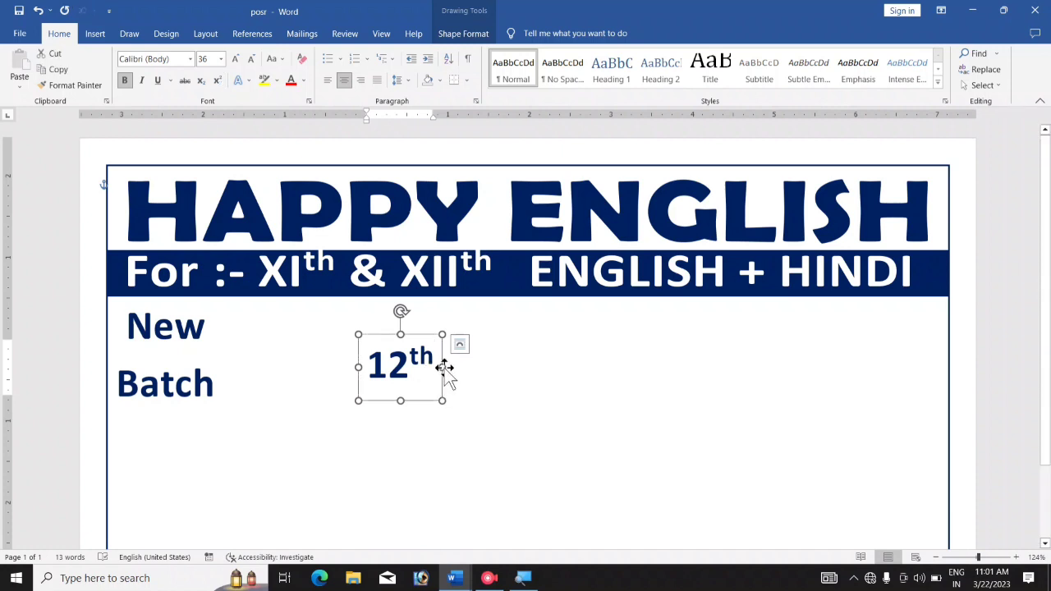
Step: Apply the first Warp transform text effect to the "12th" WordArt
{"action": "left_click", "coordinate": [471, 33]}
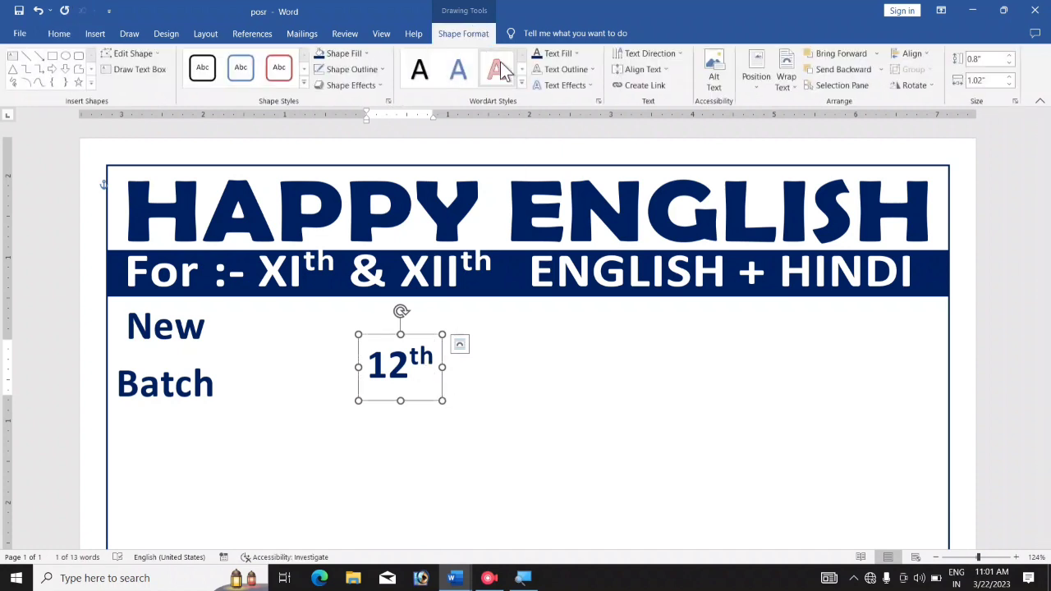
{"action": "left_click", "coordinate": [571, 86]}
{"action": "mouse_move", "coordinate": [597, 271]}
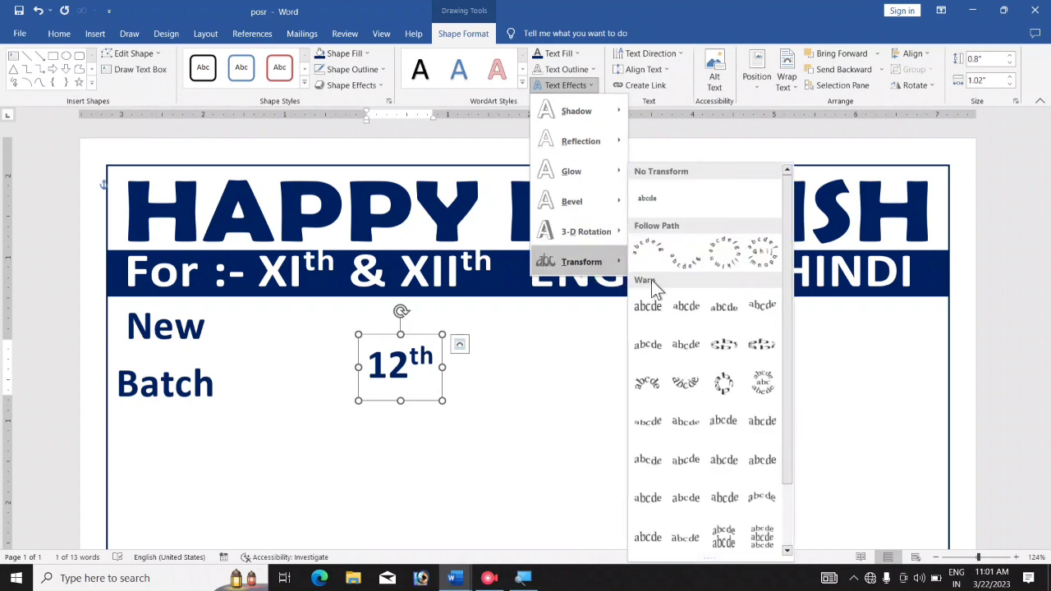
{"action": "left_click", "coordinate": [658, 306]}
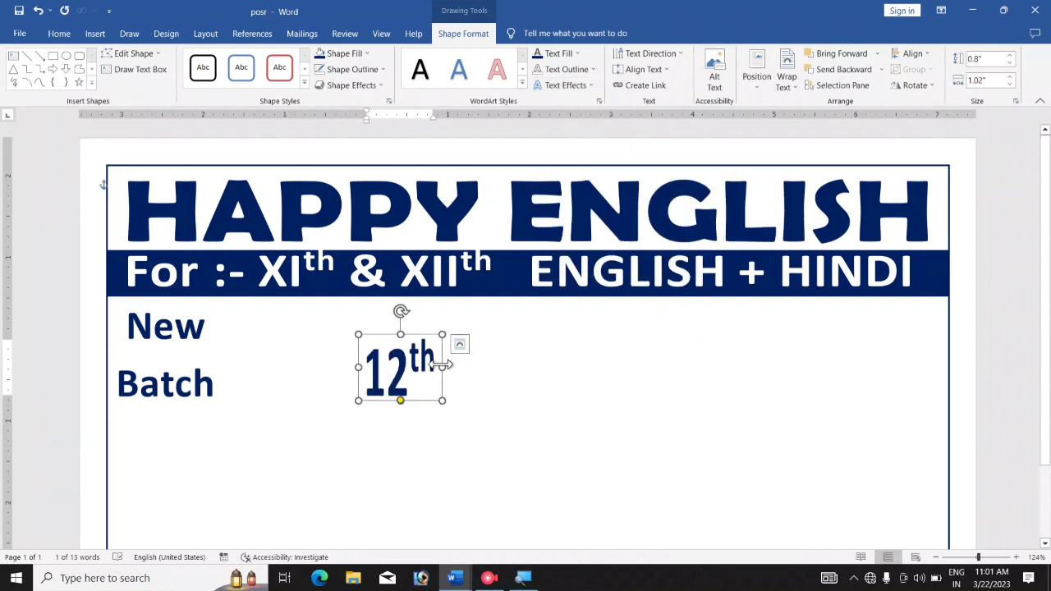
Step: Enlarge the "12th" WordArt to about 1.2" high by 2.95" wide and place it beside "New Batch", just below the band
{"action": "left_click_drag", "start_coordinate": [442, 367], "coordinate": [512, 369]}
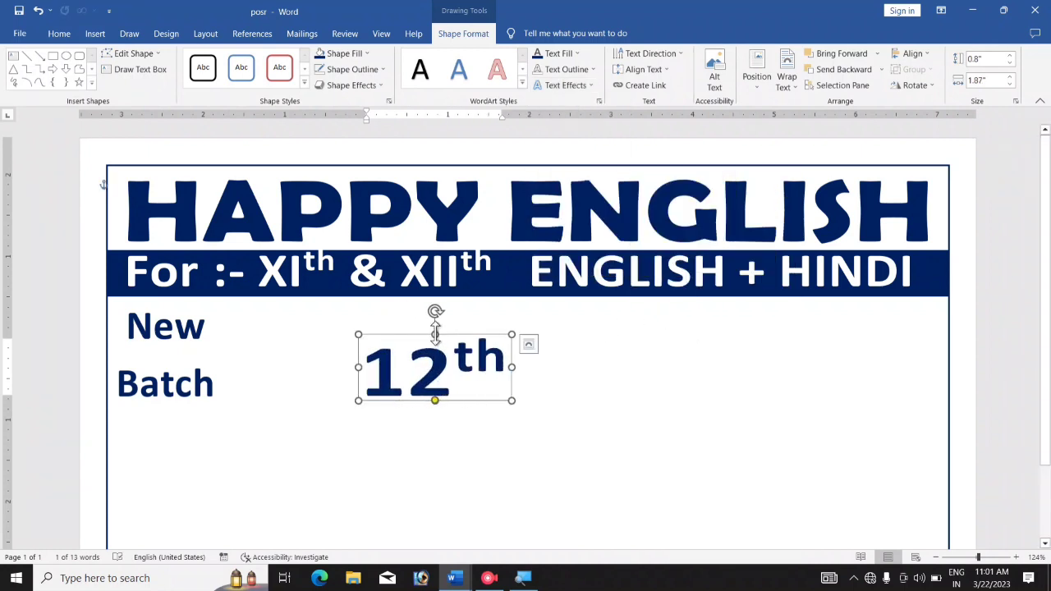
{"action": "left_click_drag", "start_coordinate": [436, 334], "coordinate": [436, 309]}
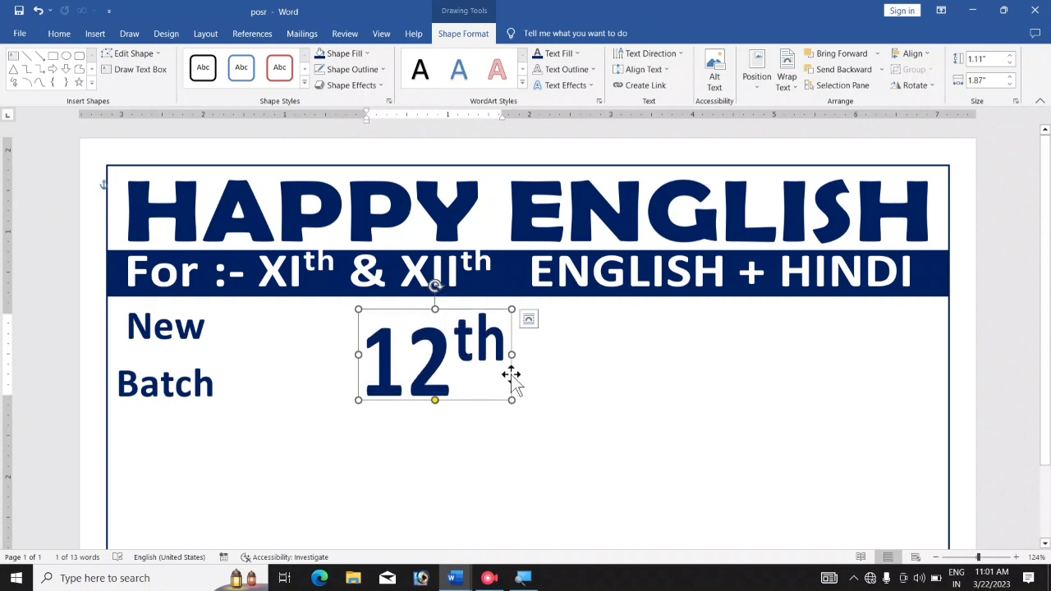
{"action": "left_click_drag", "start_coordinate": [511, 376], "coordinate": [443, 353]}
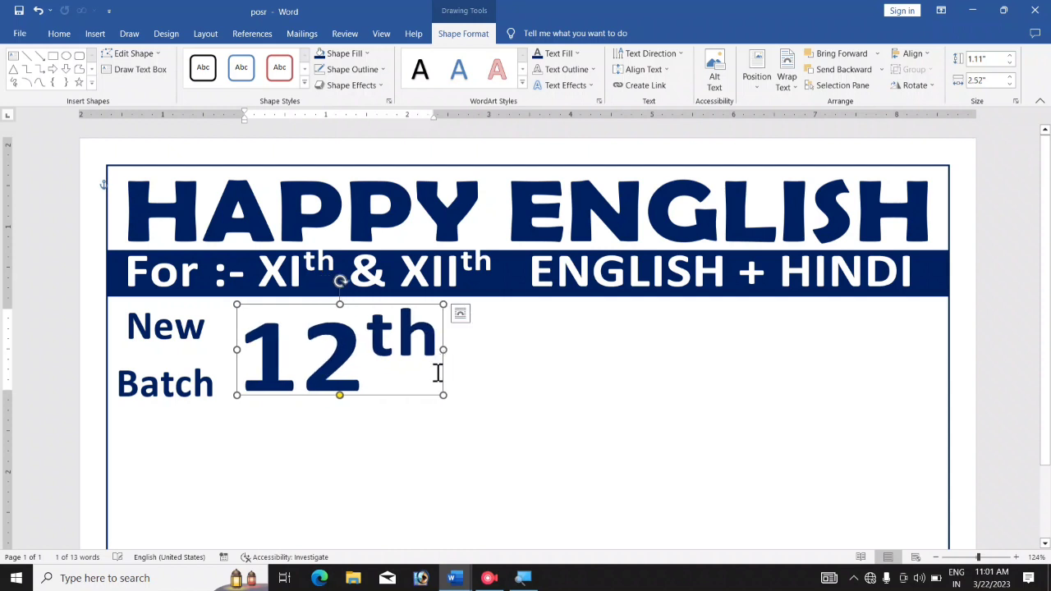
{"action": "left_click_drag", "start_coordinate": [444, 395], "coordinate": [434, 398]}
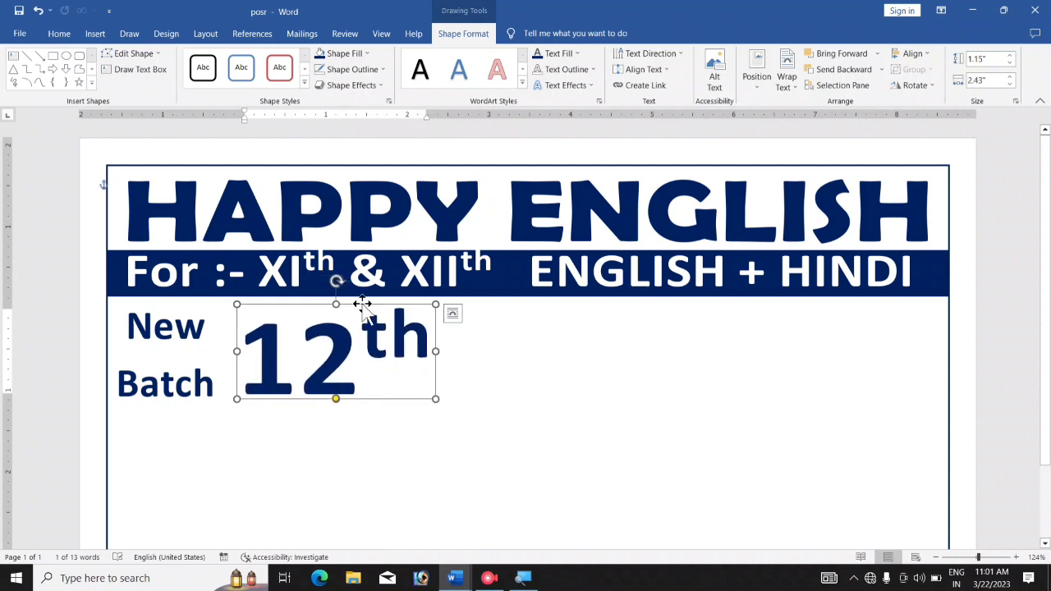
{"action": "left_click_drag", "start_coordinate": [362, 304], "coordinate": [362, 302]}
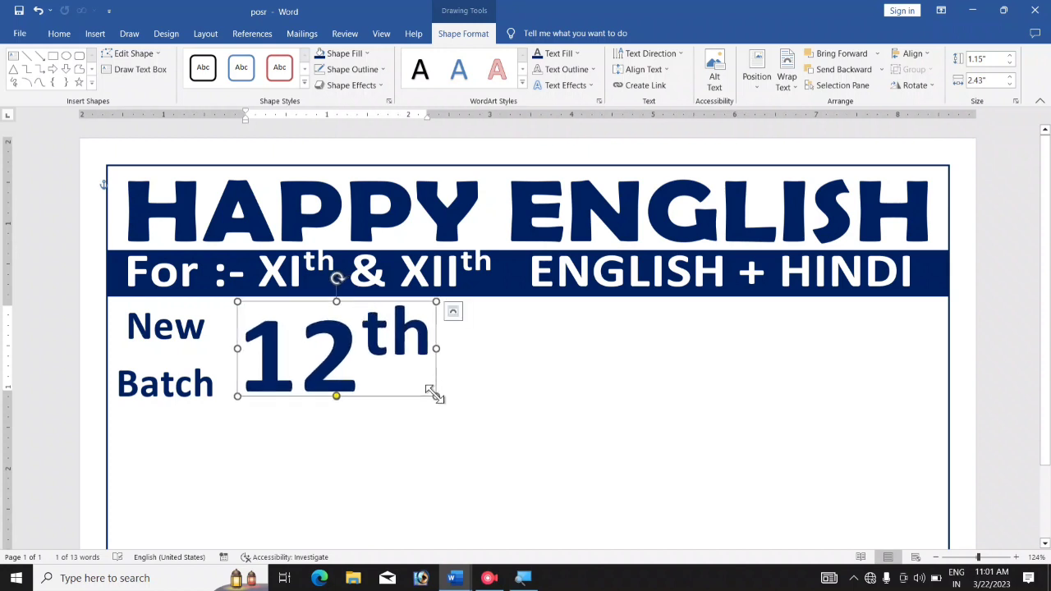
{"action": "left_click_drag", "start_coordinate": [436, 398], "coordinate": [459, 401]}
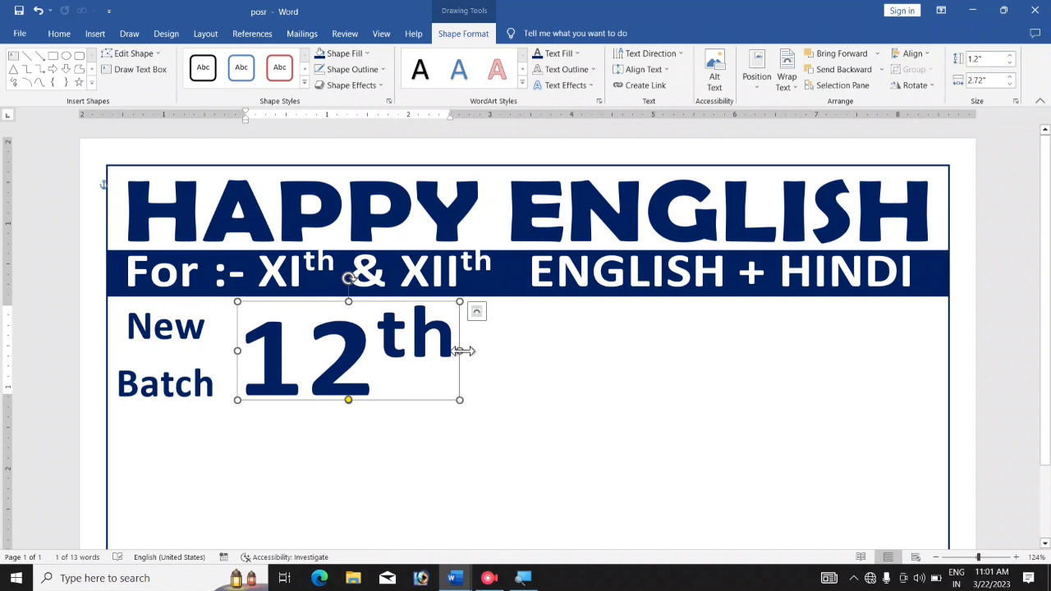
{"action": "left_click_drag", "start_coordinate": [460, 350], "coordinate": [479, 352]}
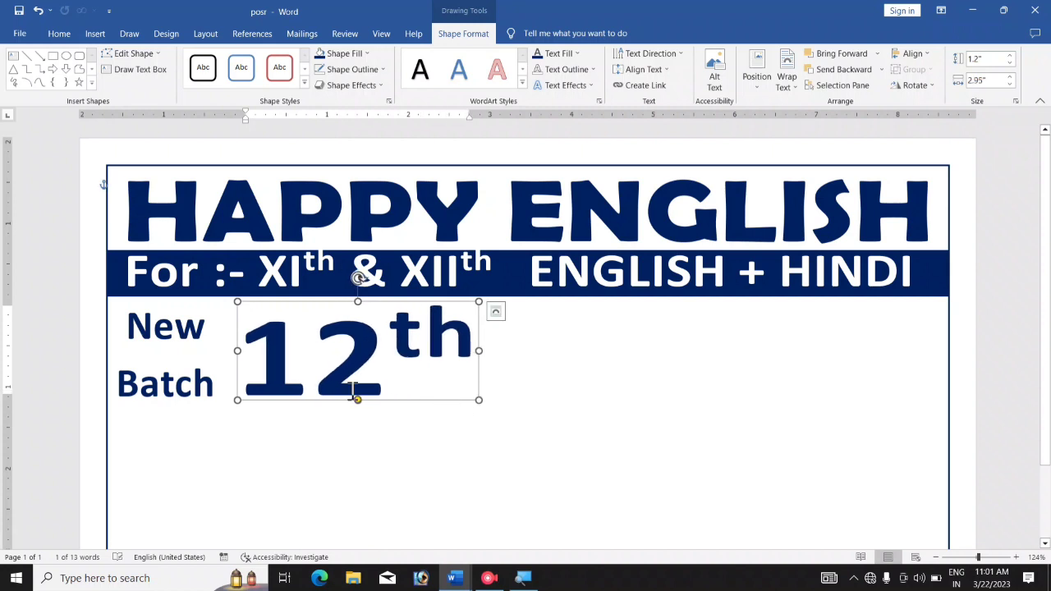
{"action": "left_click", "coordinate": [536, 419]}
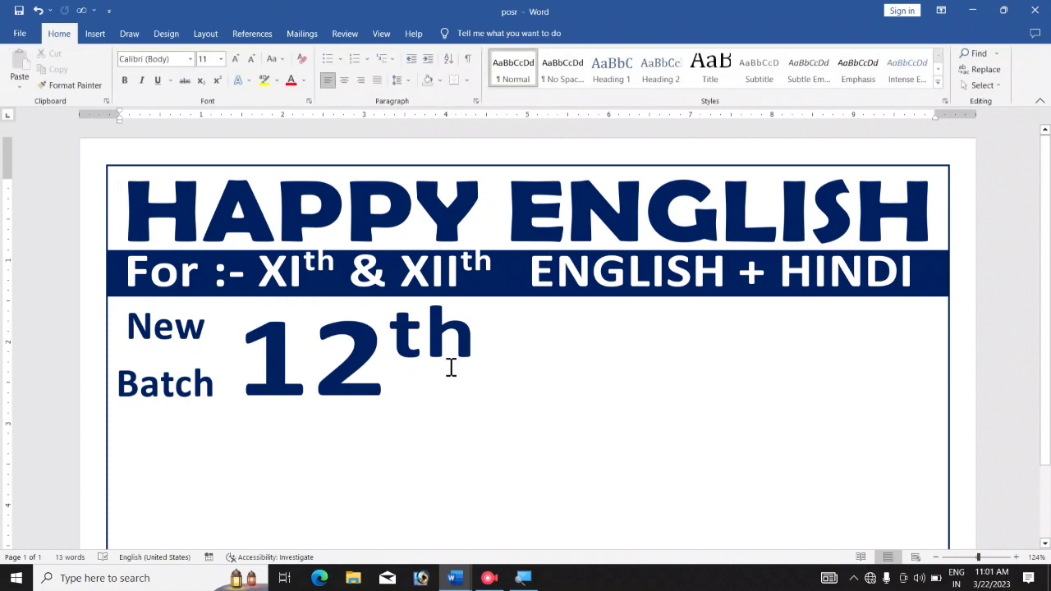
Step: Draw a rectangle with rounded top corners, about 5.36" wide by 1.15" high, between "12th" and the right page border
{"action": "left_click", "coordinate": [99, 34]}
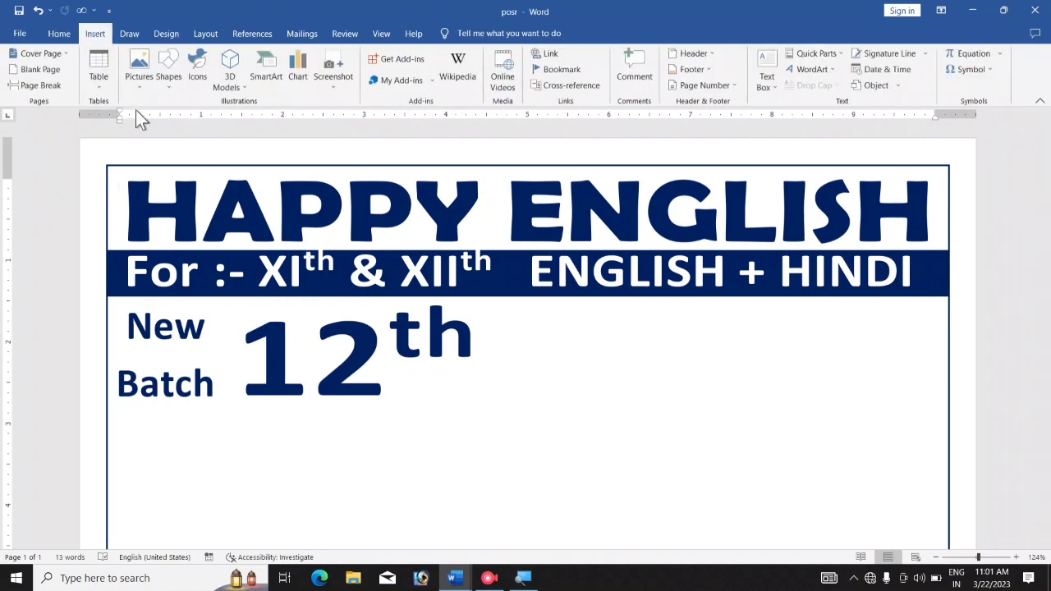
{"action": "left_click", "coordinate": [175, 87]}
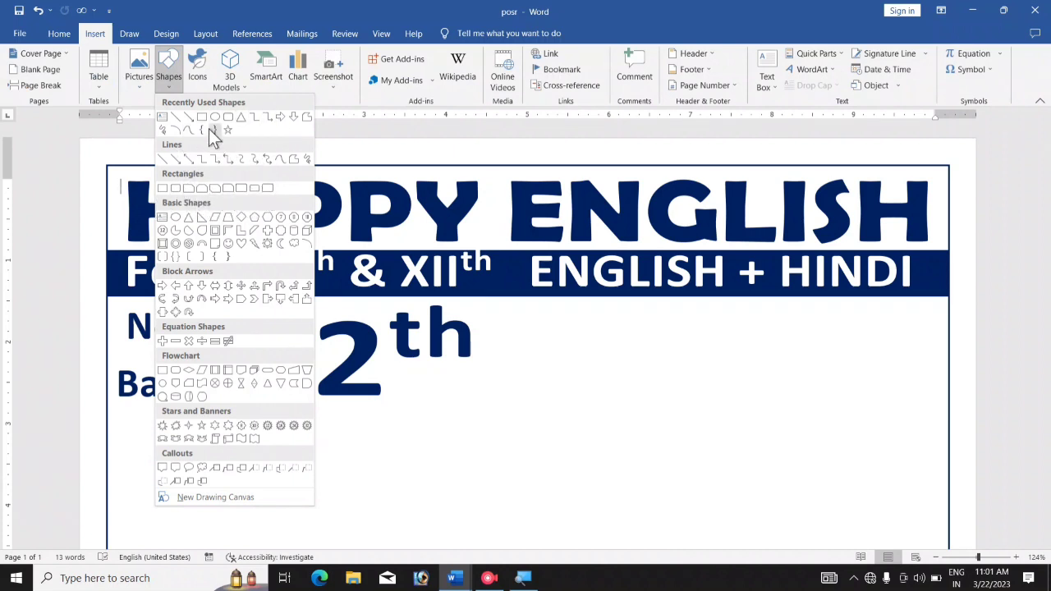
{"action": "left_click", "coordinate": [252, 187]}
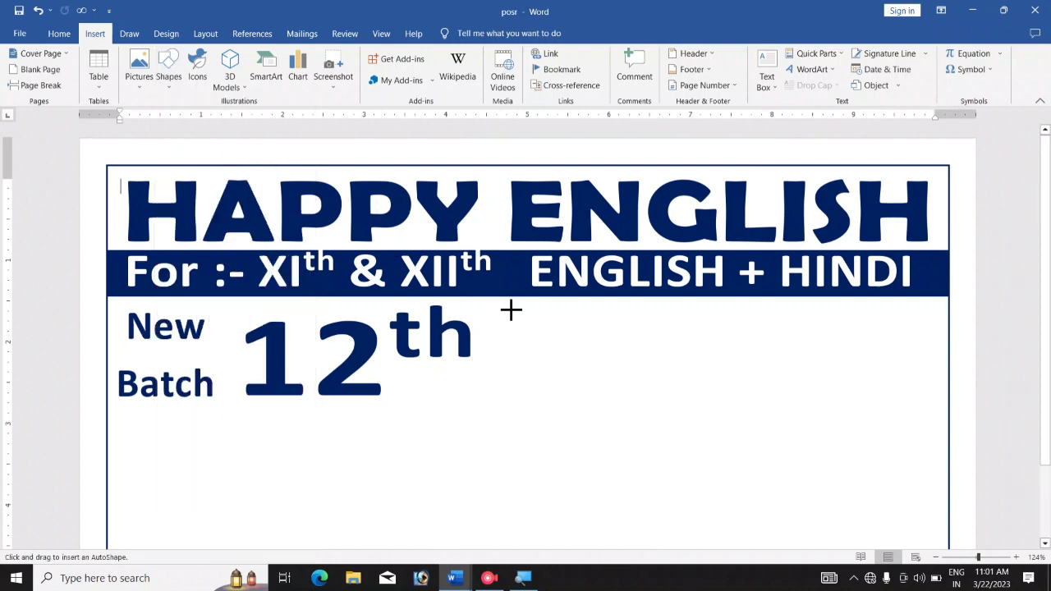
{"action": "left_click_drag", "start_coordinate": [510, 317], "coordinate": [949, 410]}
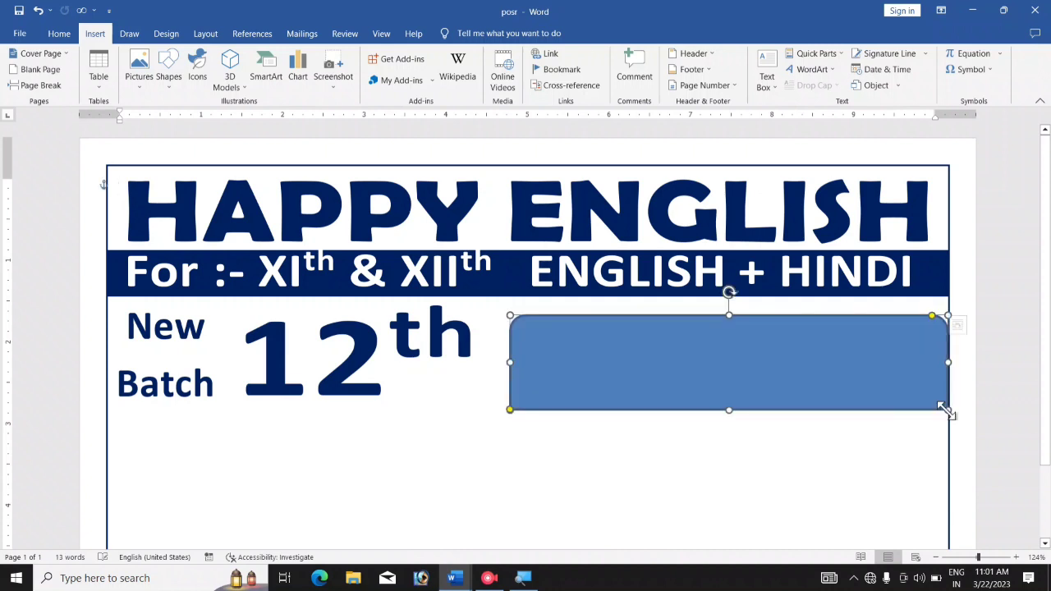
{"action": "left_click_drag", "start_coordinate": [753, 374], "coordinate": [753, 365]}
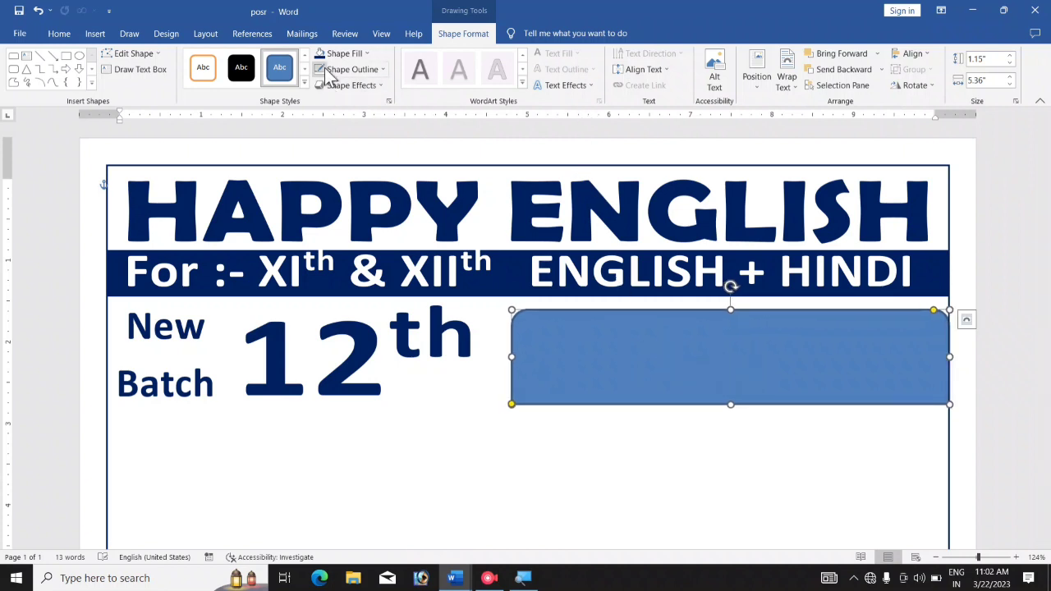
Step: Remove the outline of the rounded-top rectangle and fill it with dark blue
{"action": "left_click", "coordinate": [349, 69]}
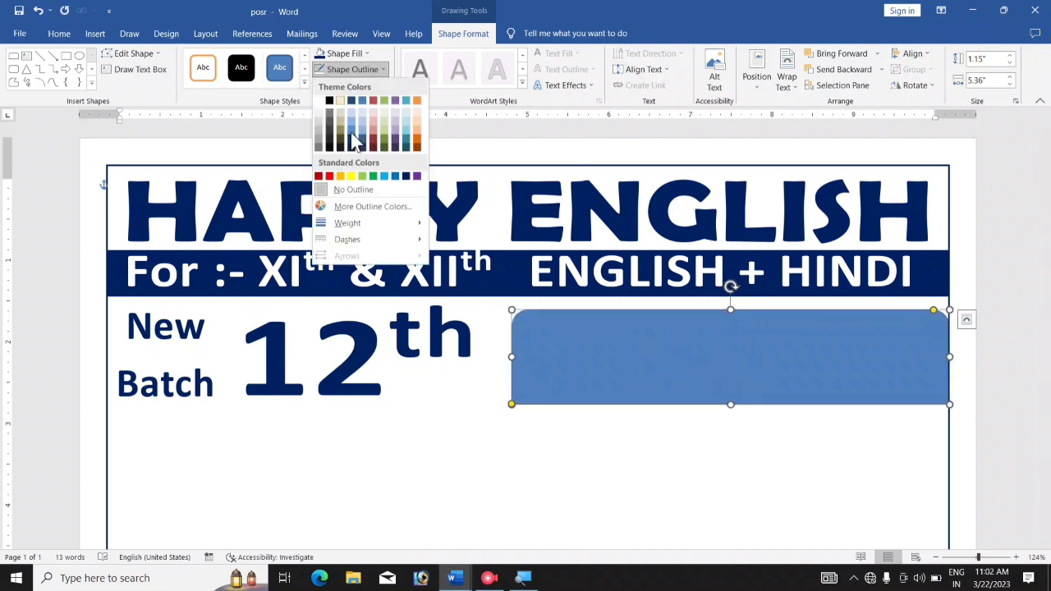
{"action": "left_click", "coordinate": [355, 190]}
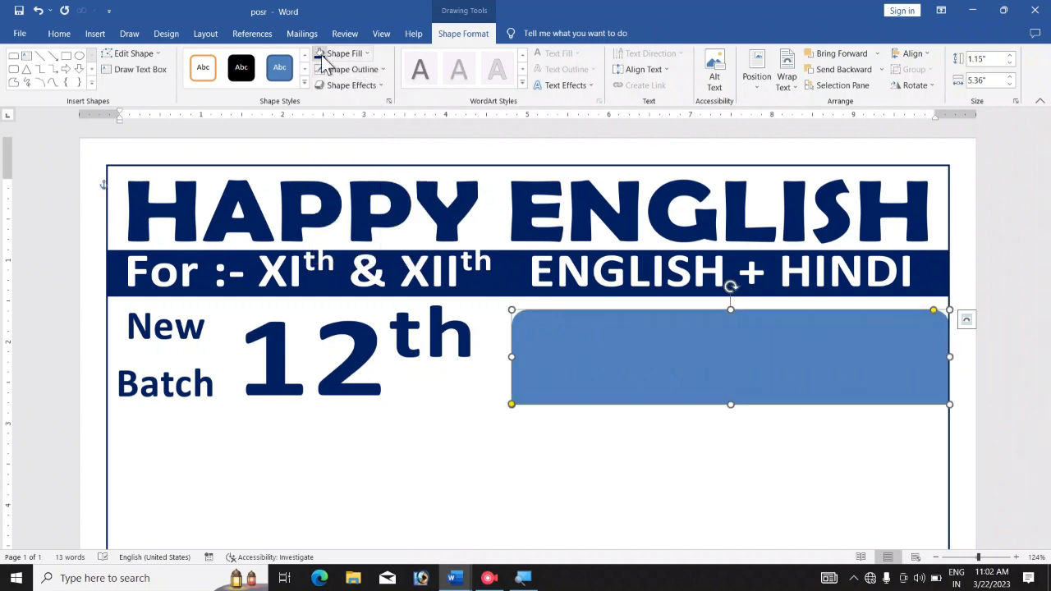
{"action": "left_click", "coordinate": [320, 54]}
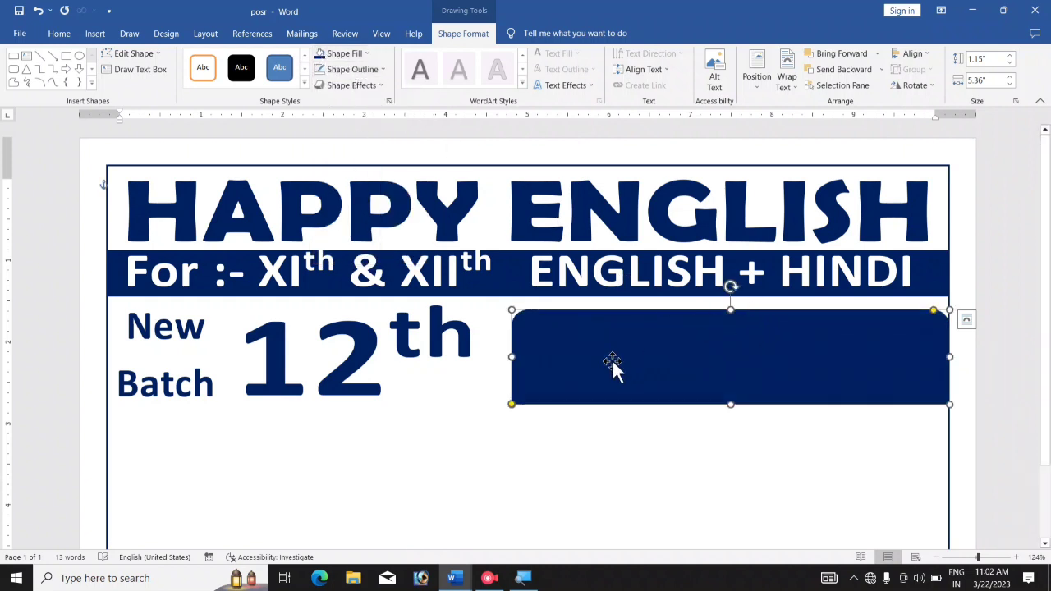
Step: Resize the dark blue rounded-top rectangle to about 1.14" high by 5.42" wide, with its bottom edge level with "12th"
{"action": "left_click_drag", "start_coordinate": [731, 311], "coordinate": [730, 306]}
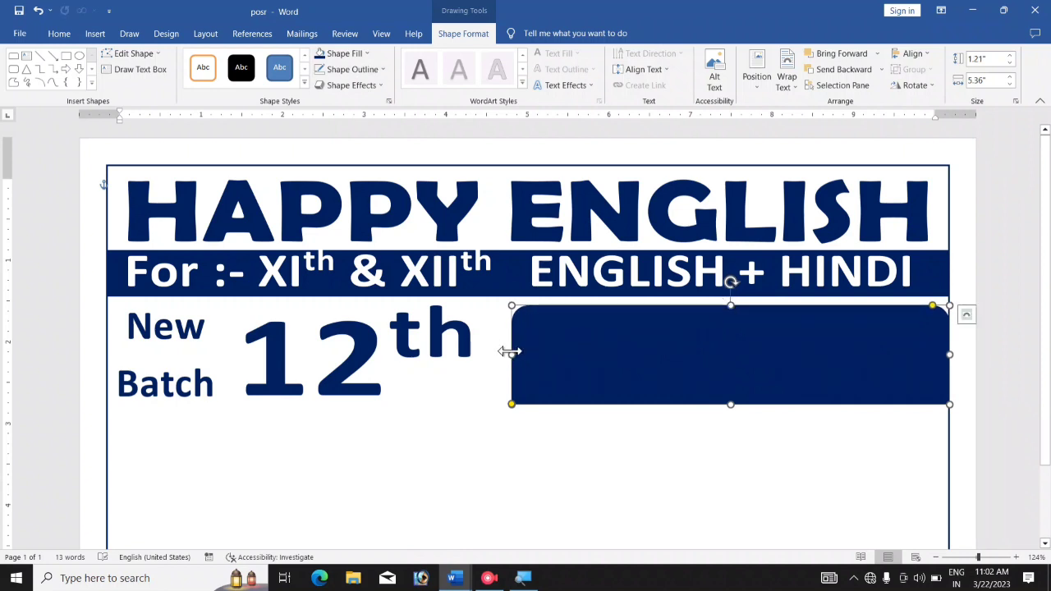
{"action": "left_click_drag", "start_coordinate": [510, 352], "coordinate": [507, 351]}
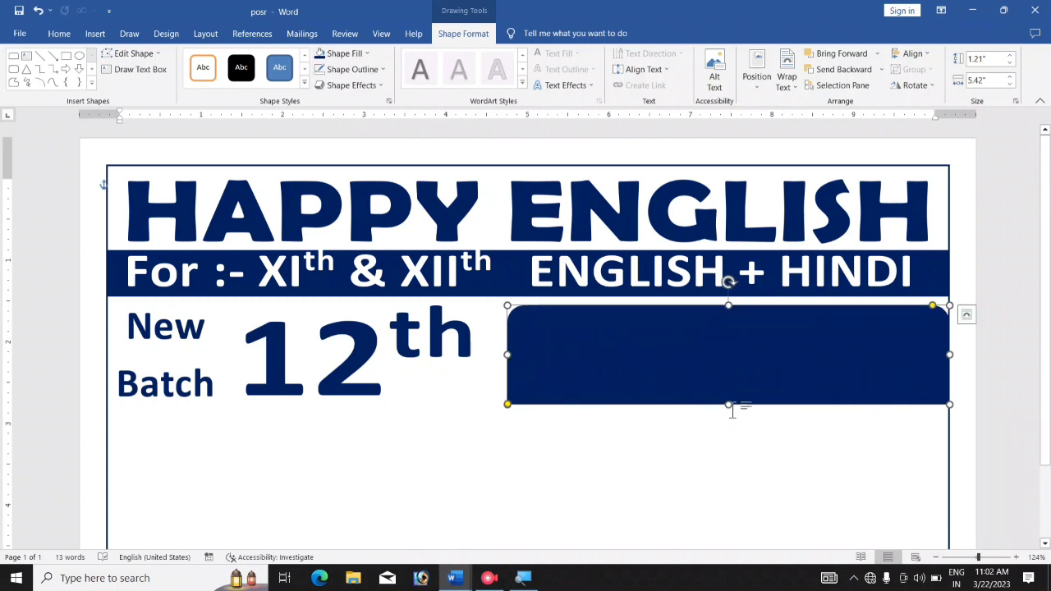
{"action": "left_click_drag", "start_coordinate": [731, 408], "coordinate": [729, 400]}
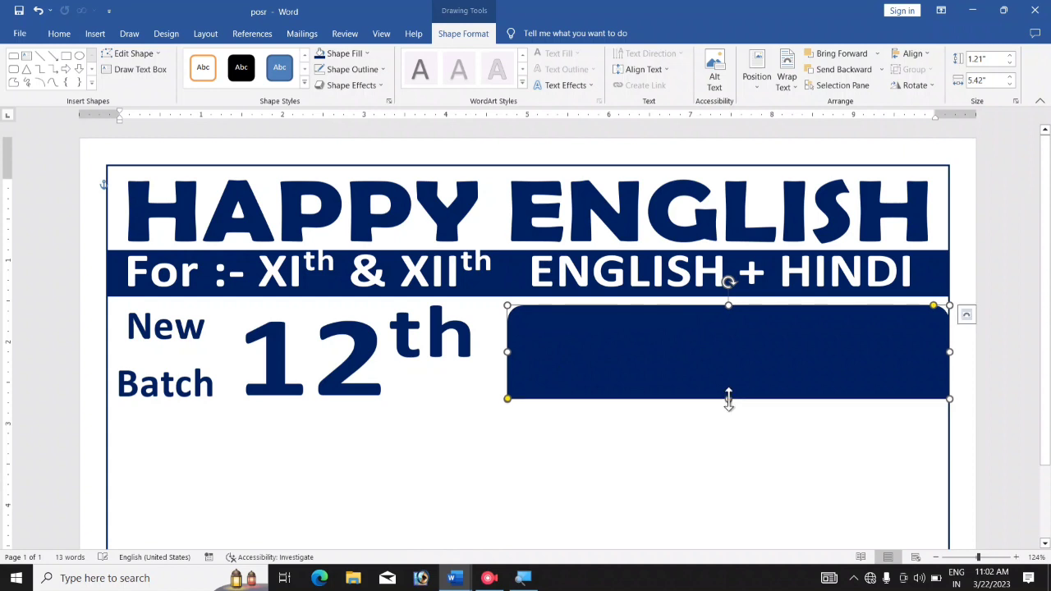
{"action": "left_click", "coordinate": [601, 496]}
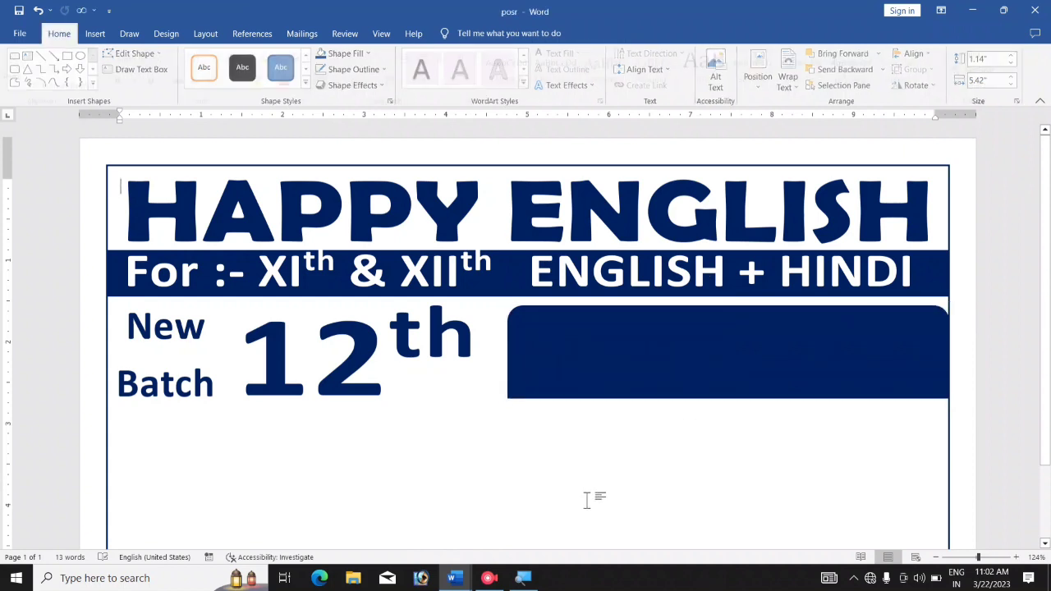
Step: Duplicate the "New Batch" WordArt below "12th" and replace the copy's text with "क्रैश कोर्स" using Hindi Google Input Tools
{"action": "left_click", "coordinate": [181, 388]}
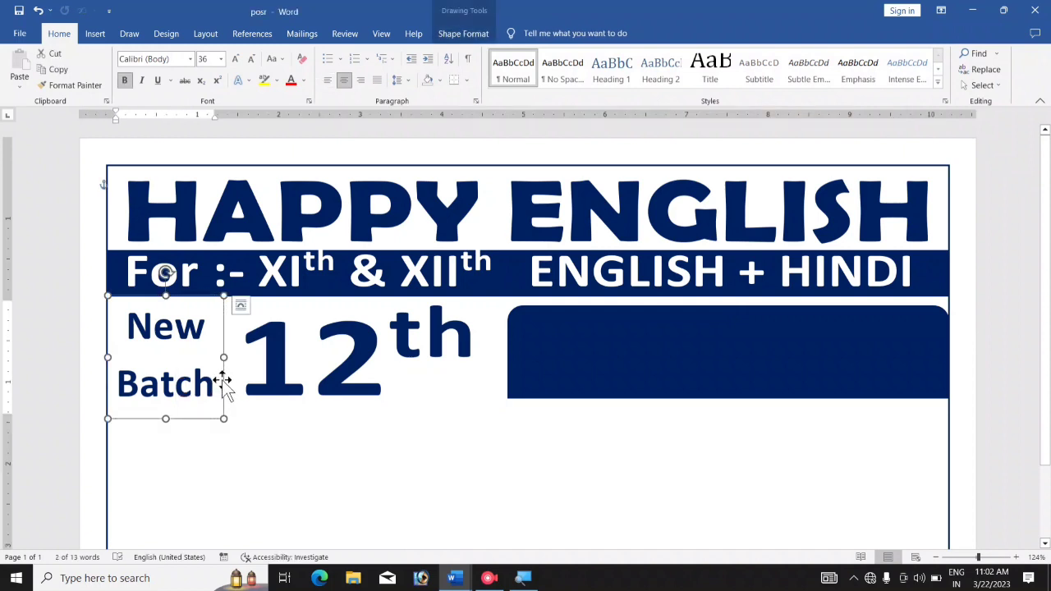
{"action": "left_click_drag", "start_coordinate": [224, 382], "coordinate": [481, 483]}
{"action": "left_click_drag", "start_coordinate": [394, 425], "coordinate": [488, 485]}
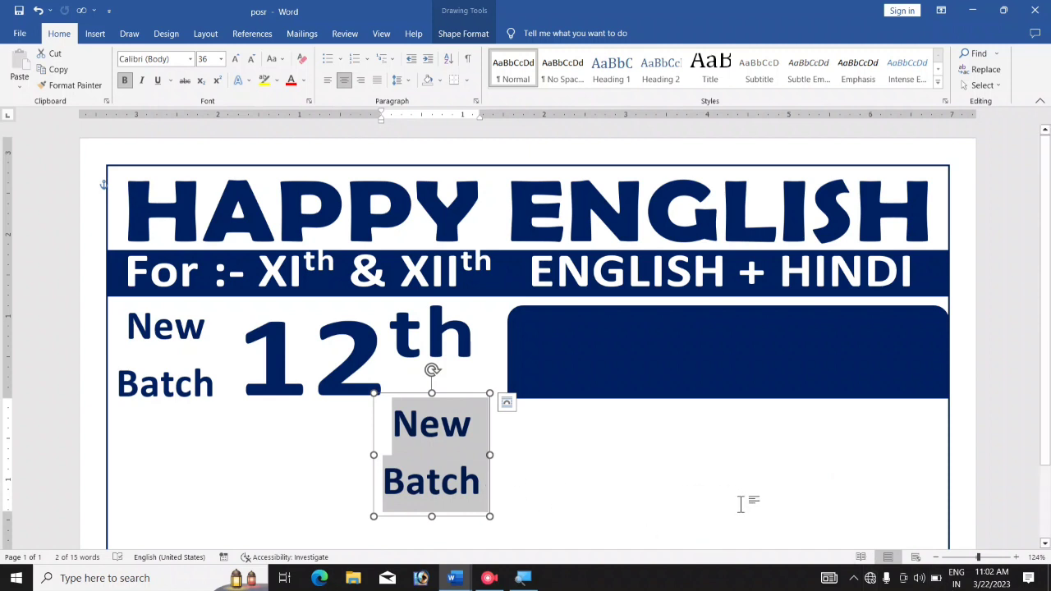
{"action": "left_click", "coordinate": [957, 579]}
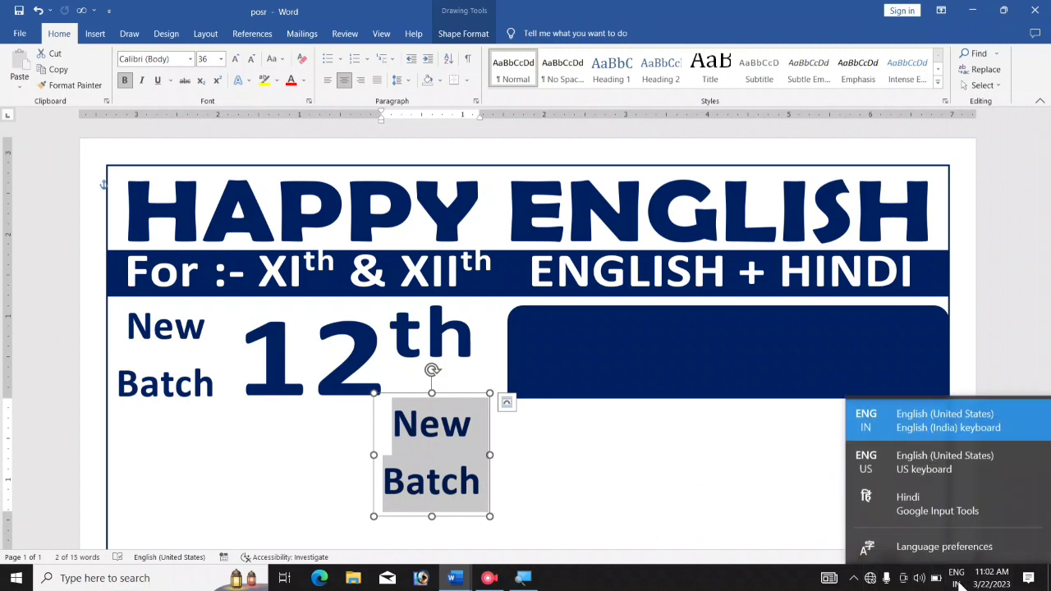
{"action": "left_click", "coordinate": [939, 511]}
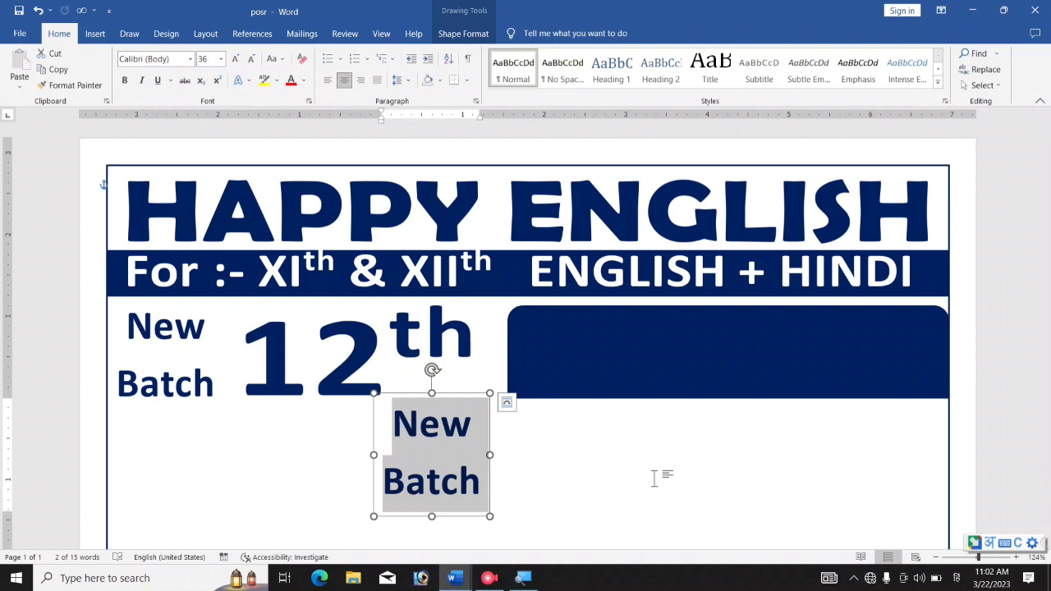
{"action": "type", "text": "crash kors"}
{"action": "key", "text": "space"}
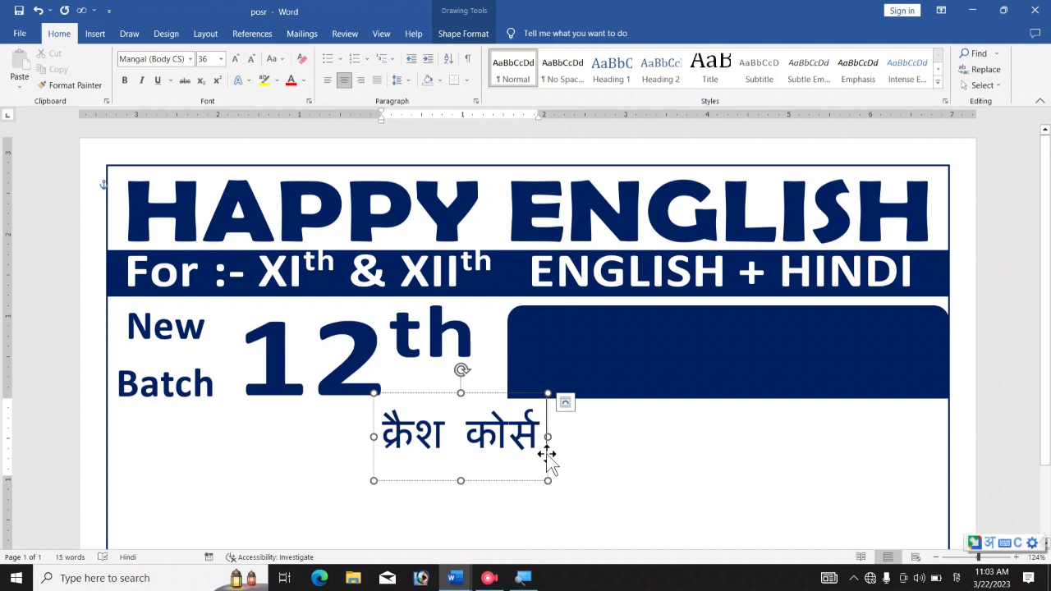
Step: Move the "क्रैश कोर्स" WordArt onto the dark blue rounded-top rectangle and fill its text with white
{"action": "left_click_drag", "start_coordinate": [551, 454], "coordinate": [754, 386]}
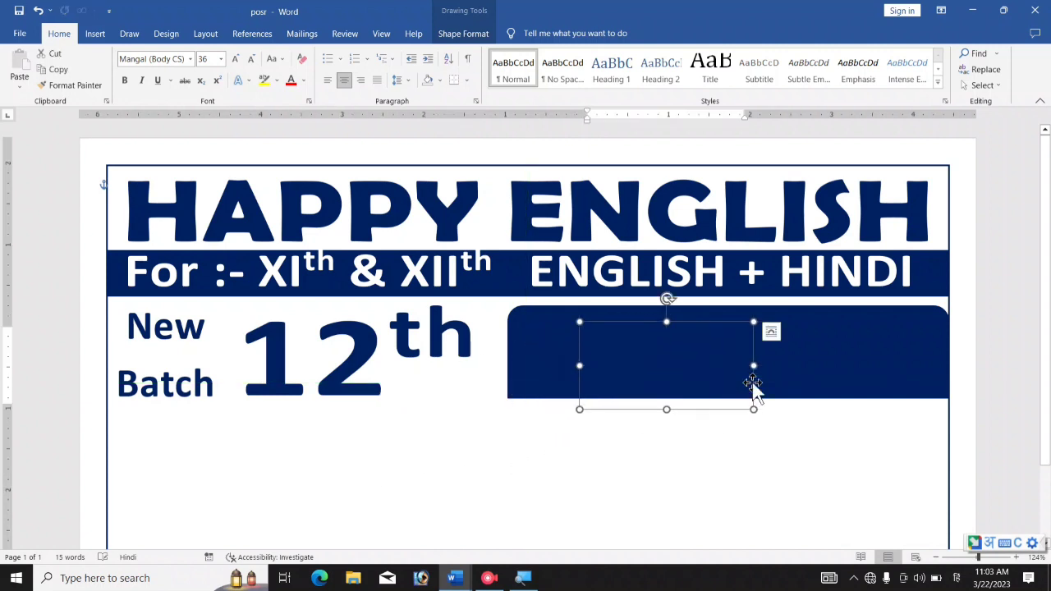
{"action": "left_click", "coordinate": [466, 33]}
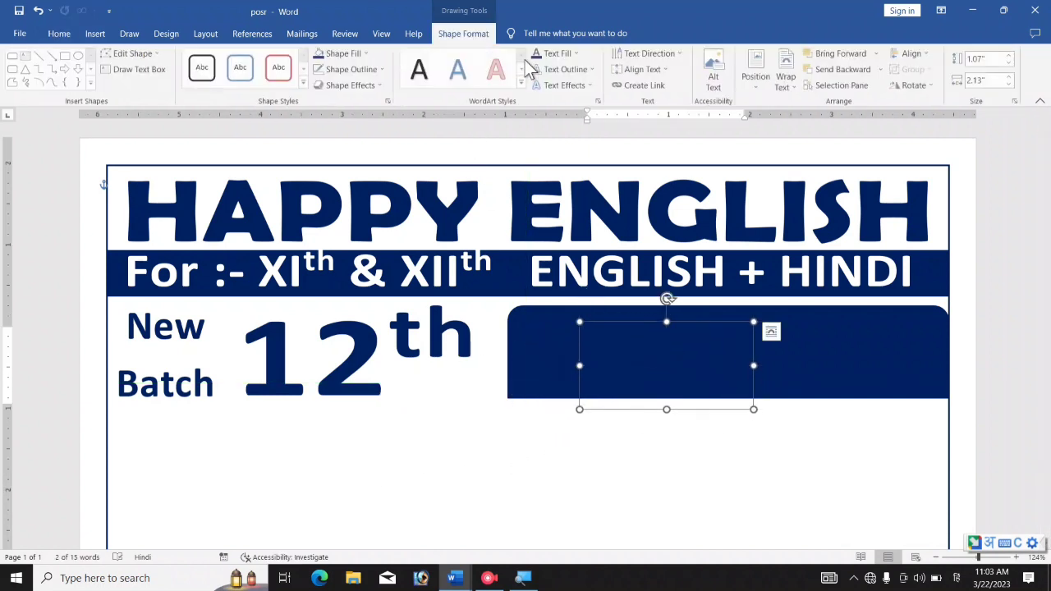
{"action": "left_click", "coordinate": [577, 54]}
{"action": "left_click", "coordinate": [538, 100]}
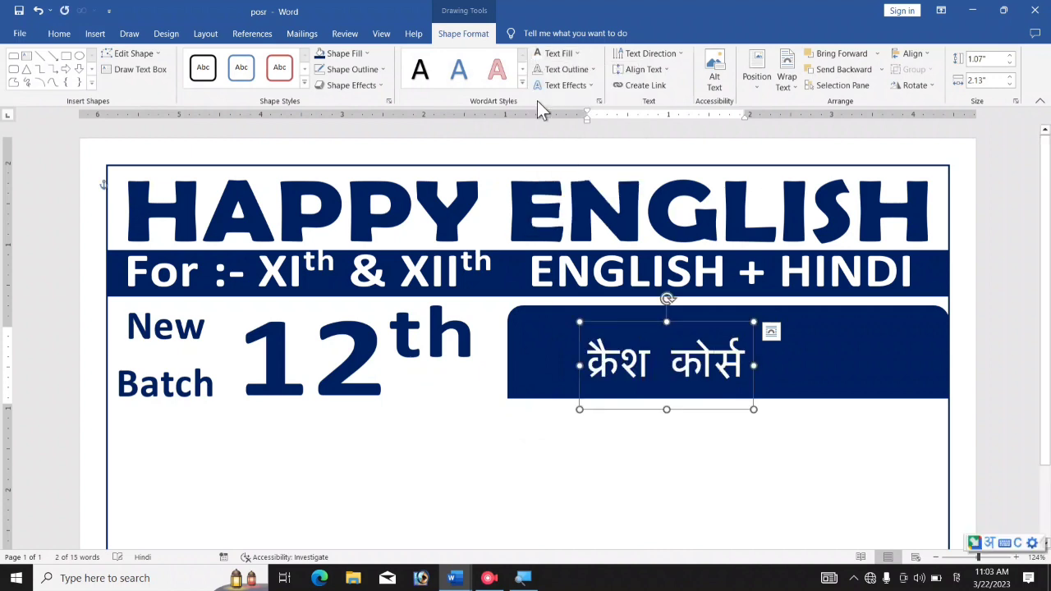
Step: Apply the first Warp text transform to the "क्रैश कोर्स" WordArt
{"action": "left_click", "coordinate": [565, 85]}
{"action": "mouse_move", "coordinate": [616, 263]}
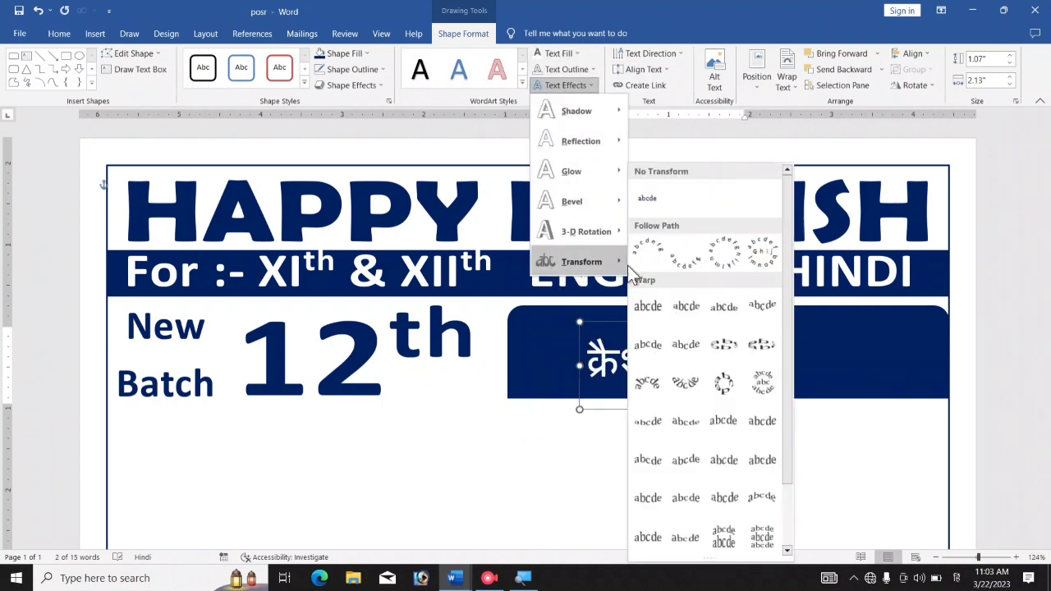
{"action": "left_click", "coordinate": [645, 304]}
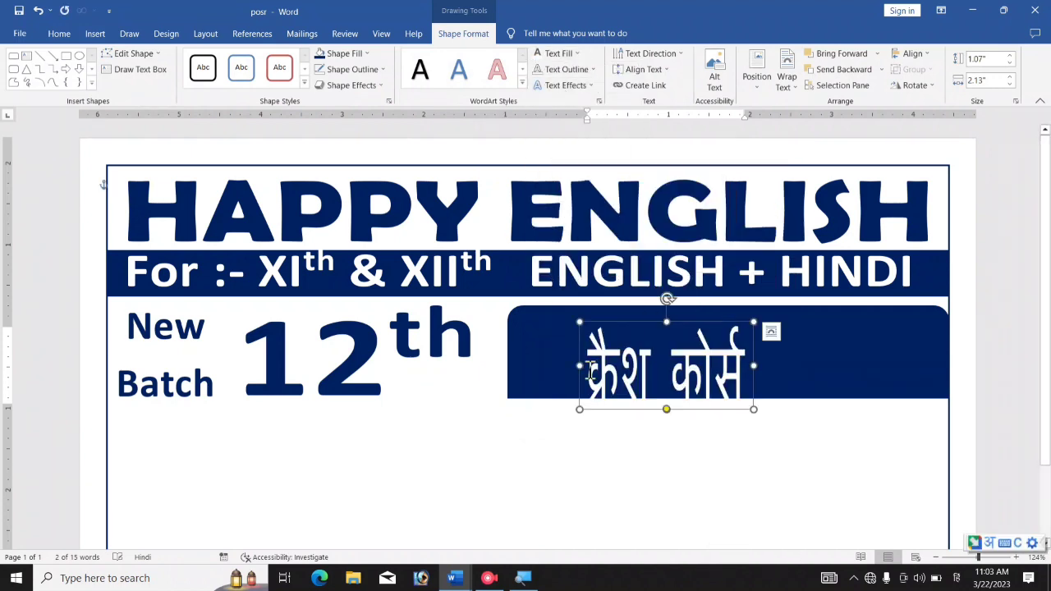
Step: Widen the "क्रैश कोर्स" WordArt to about 4.92" and move it so it fits inside the dark blue rounded-top rectangle
{"action": "left_click_drag", "start_coordinate": [582, 367], "coordinate": [519, 366]}
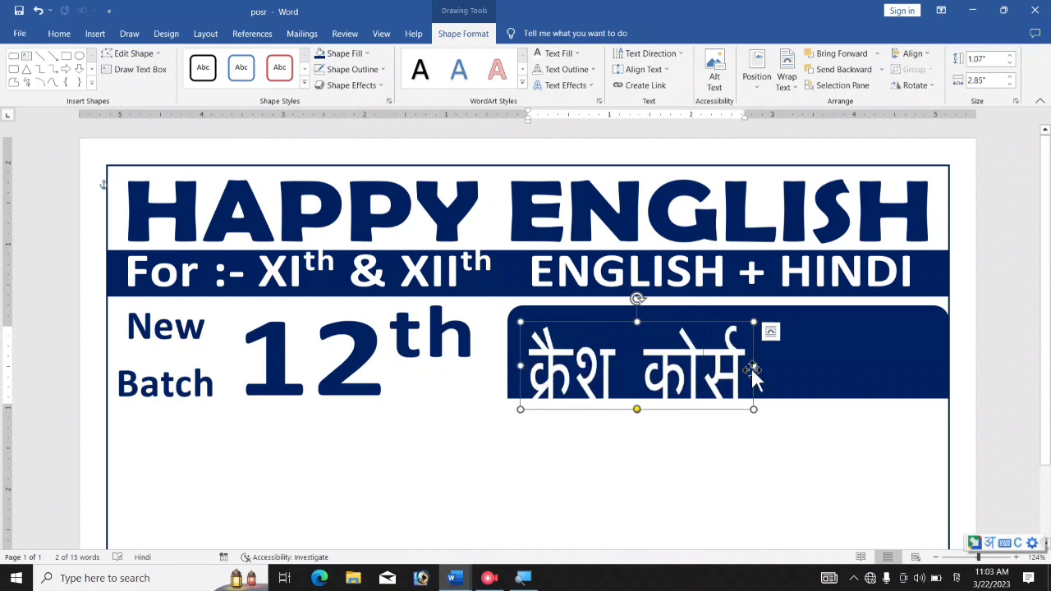
{"action": "left_click_drag", "start_coordinate": [753, 367], "coordinate": [923, 367]}
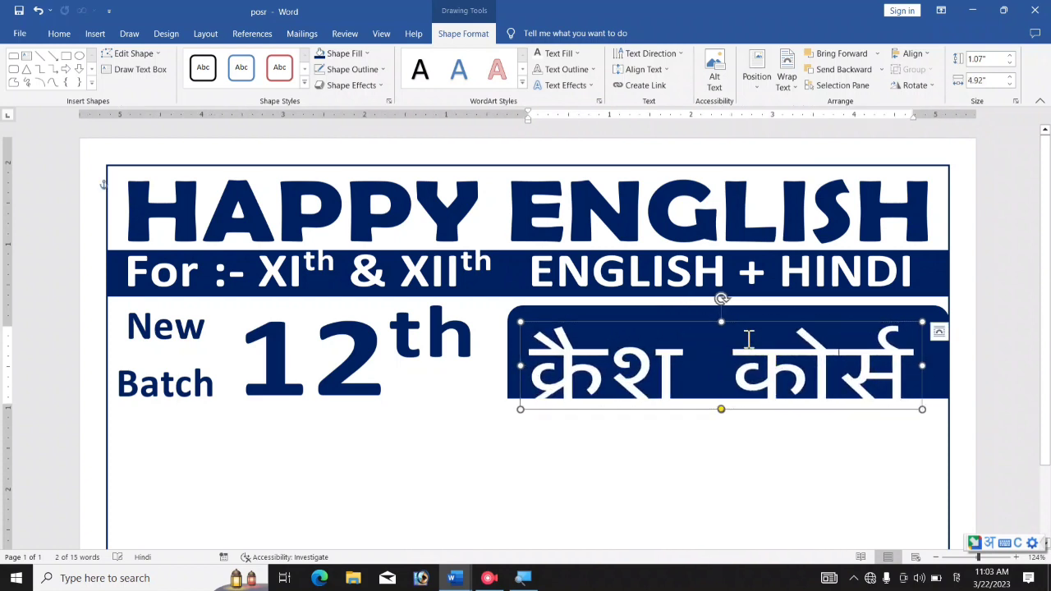
{"action": "mouse_move", "coordinate": [744, 323]}
{"action": "left_mouse_down"}
{"action": "mouse_move", "coordinate": [743, 308]}
{"action": "mouse_move", "coordinate": [755, 306]}
{"action": "left_mouse_up"}
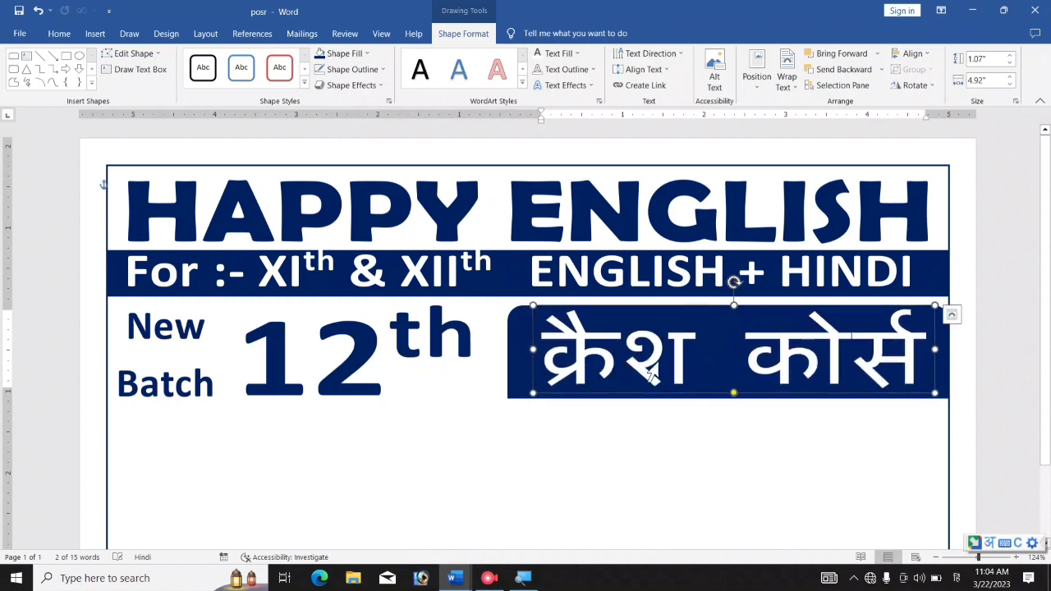
{"action": "left_click", "coordinate": [722, 456]}
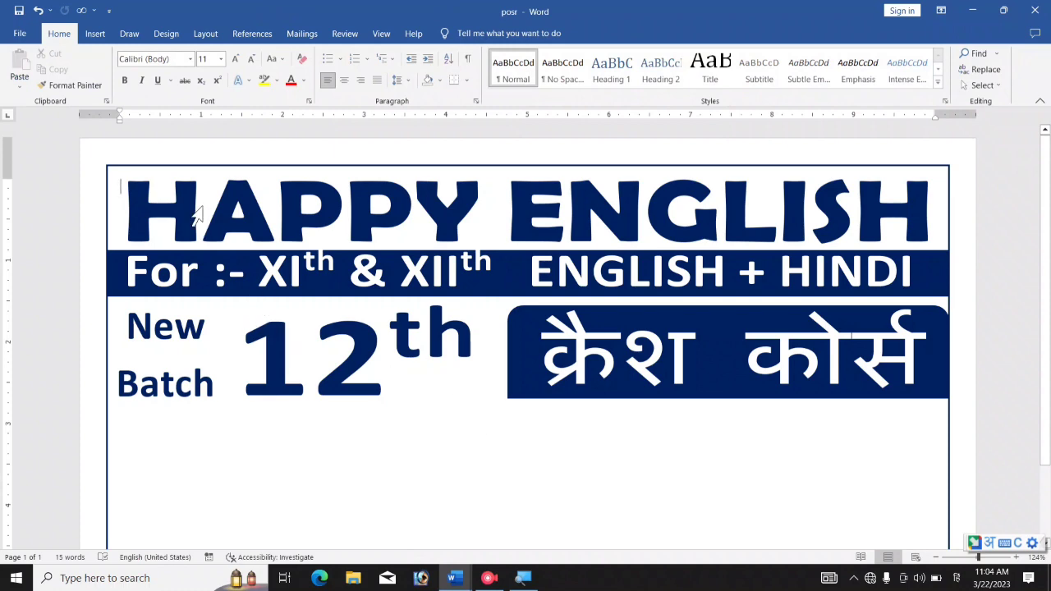
Step: Draw a horizontal line about 10.28" long across the frame just below "12th" and give it a dark blue outline
{"action": "left_click", "coordinate": [95, 34]}
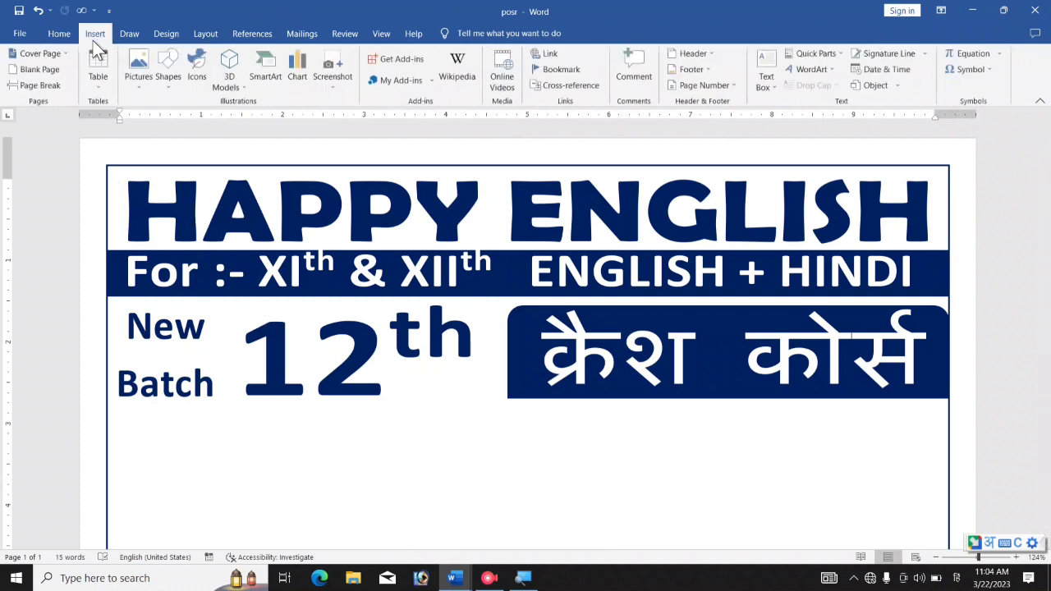
{"action": "left_click", "coordinate": [160, 78]}
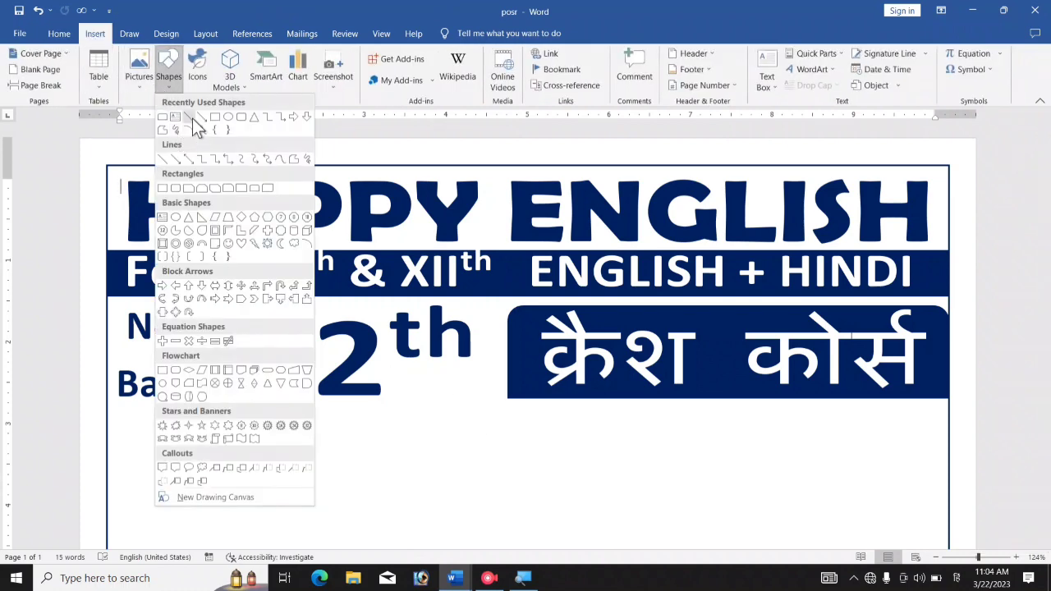
{"action": "left_click", "coordinate": [192, 118]}
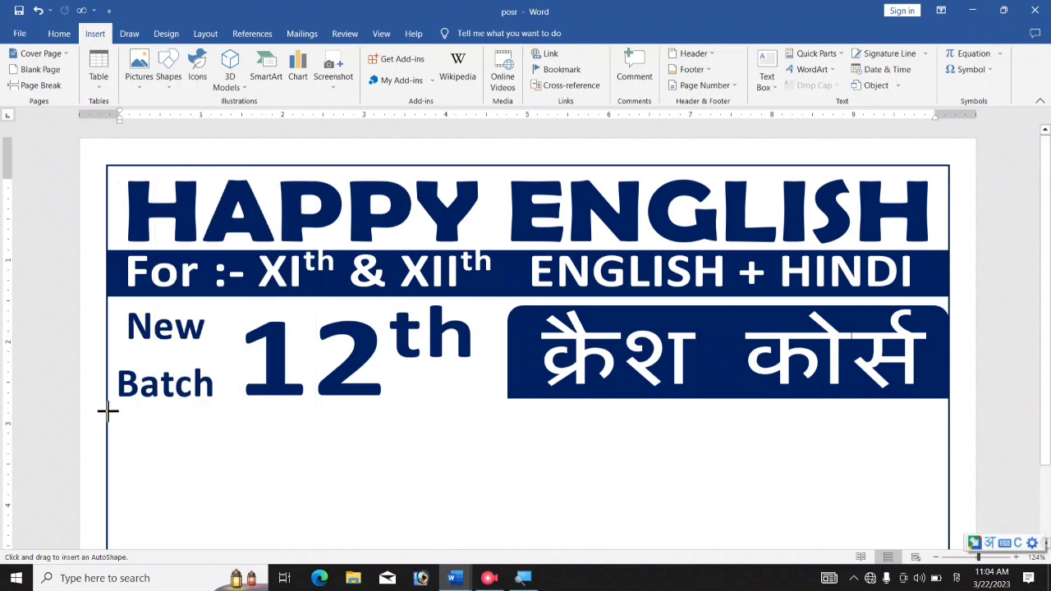
{"action": "left_click_drag", "start_coordinate": [107, 408], "coordinate": [946, 474]}
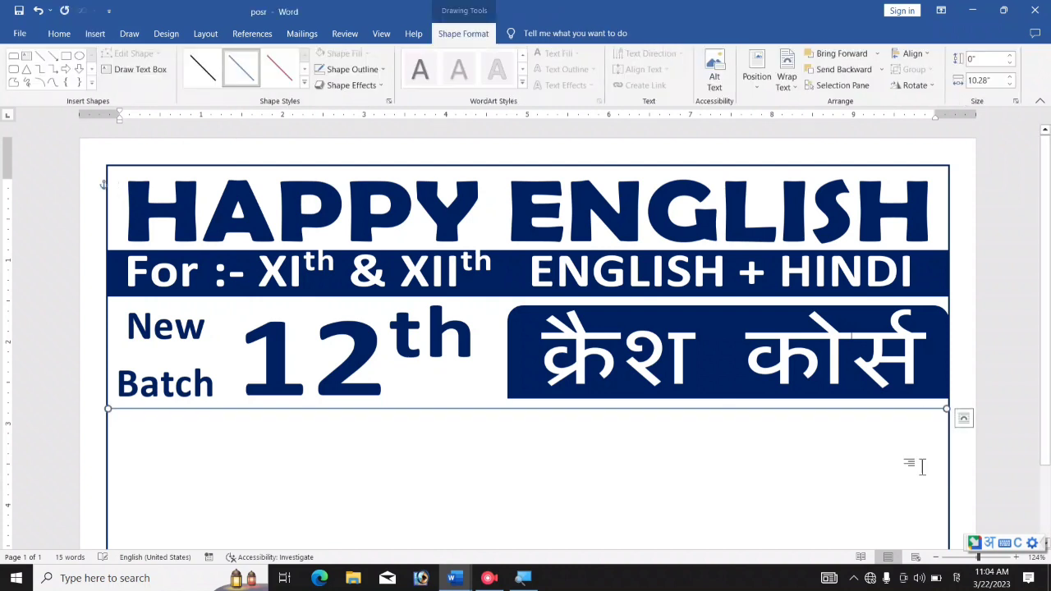
{"action": "left_click", "coordinate": [349, 70]}
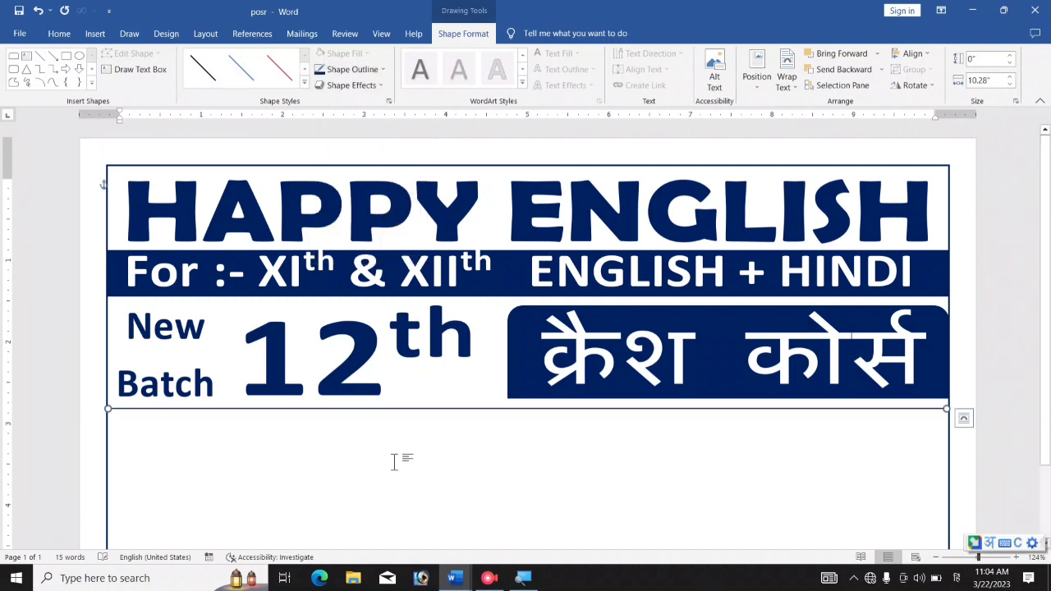
{"action": "left_click", "coordinate": [438, 485]}
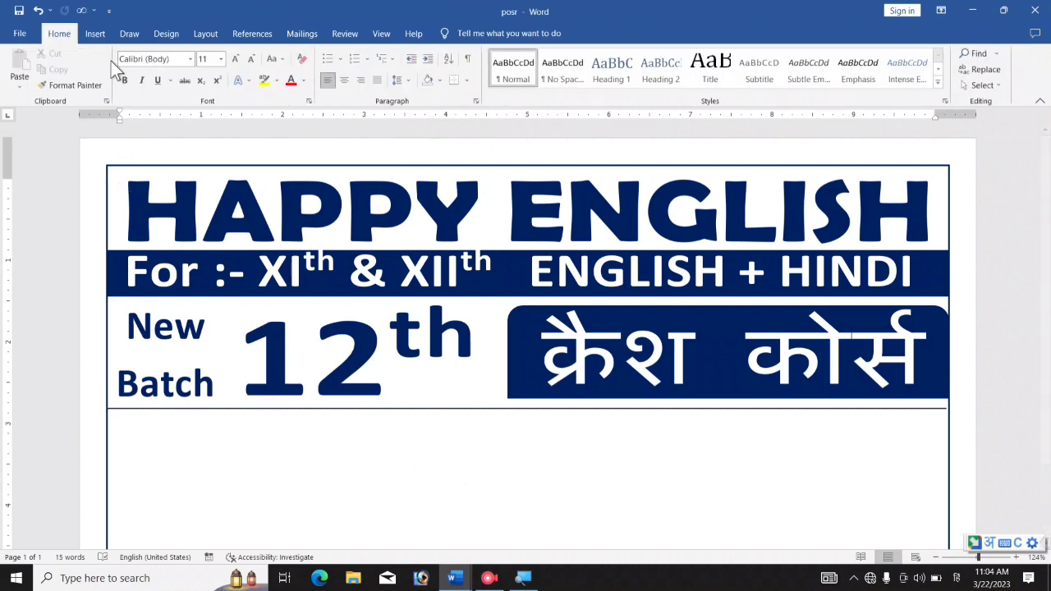
Step: Draw a rectangle about 1.69" high by 3.42" wide beneath the horizontal line, against the frame's left edge
{"action": "left_click", "coordinate": [95, 34]}
{"action": "left_click", "coordinate": [169, 82]}
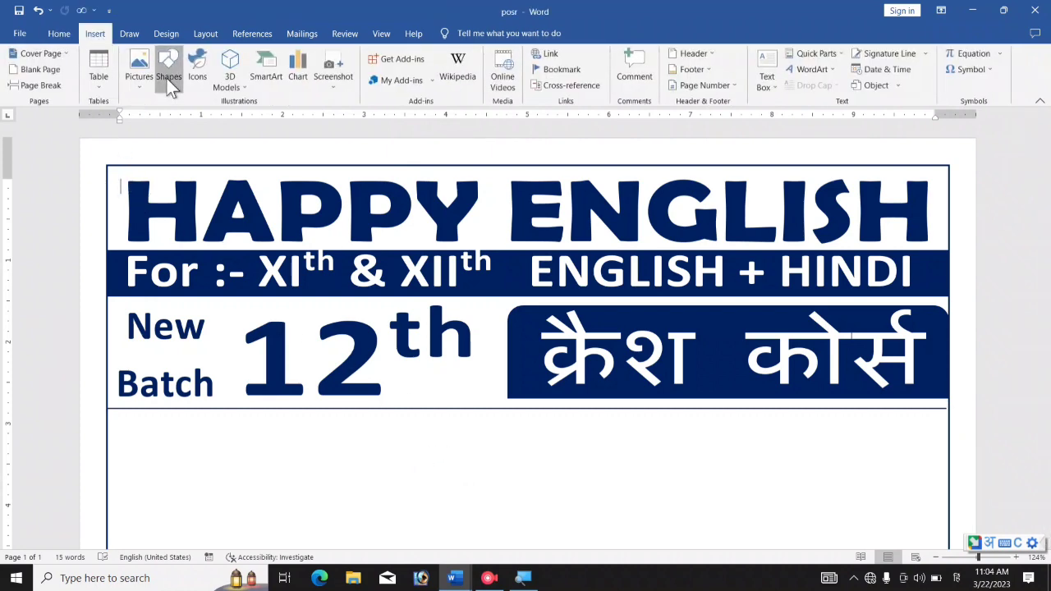
{"action": "left_click", "coordinate": [217, 119]}
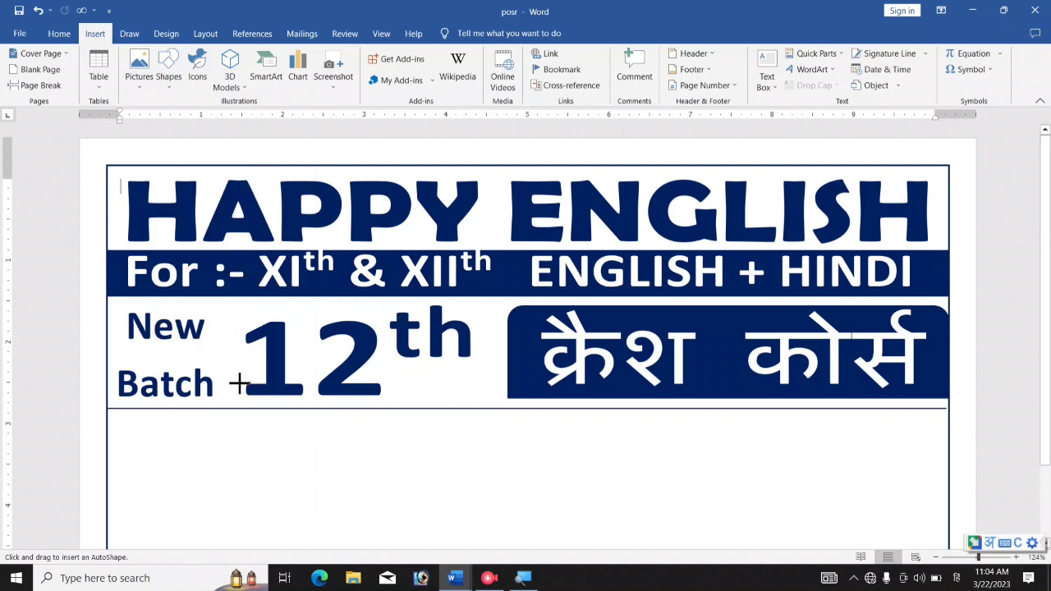
{"action": "left_click_drag", "start_coordinate": [107, 406], "coordinate": [298, 528]}
{"action": "scroll", "coordinate": [370, 481], "scroll_direction": "down", "scroll_amount": 2}
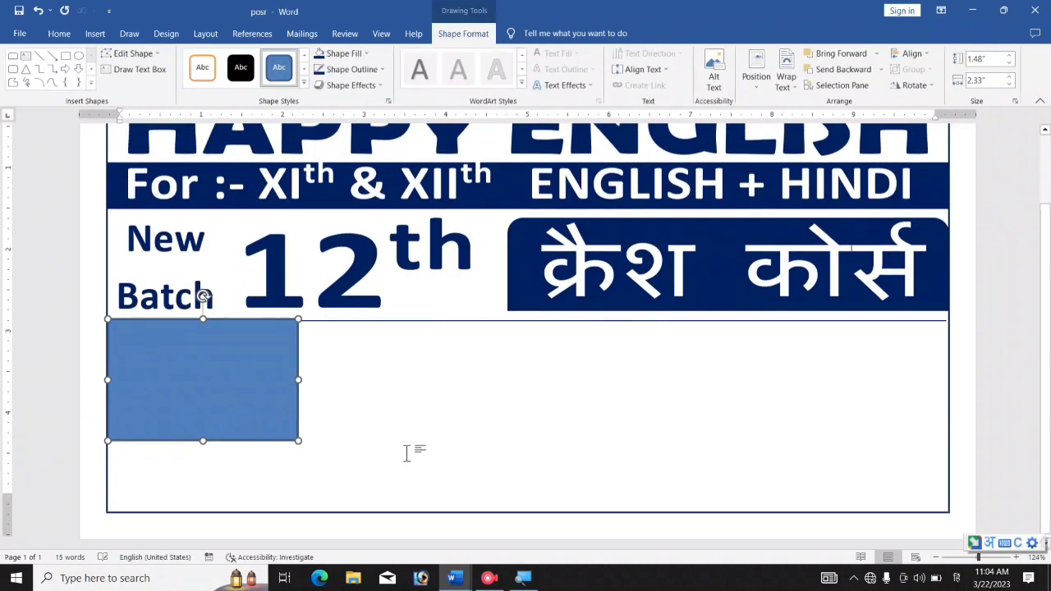
{"action": "left_click_drag", "start_coordinate": [201, 436], "coordinate": [203, 452]}
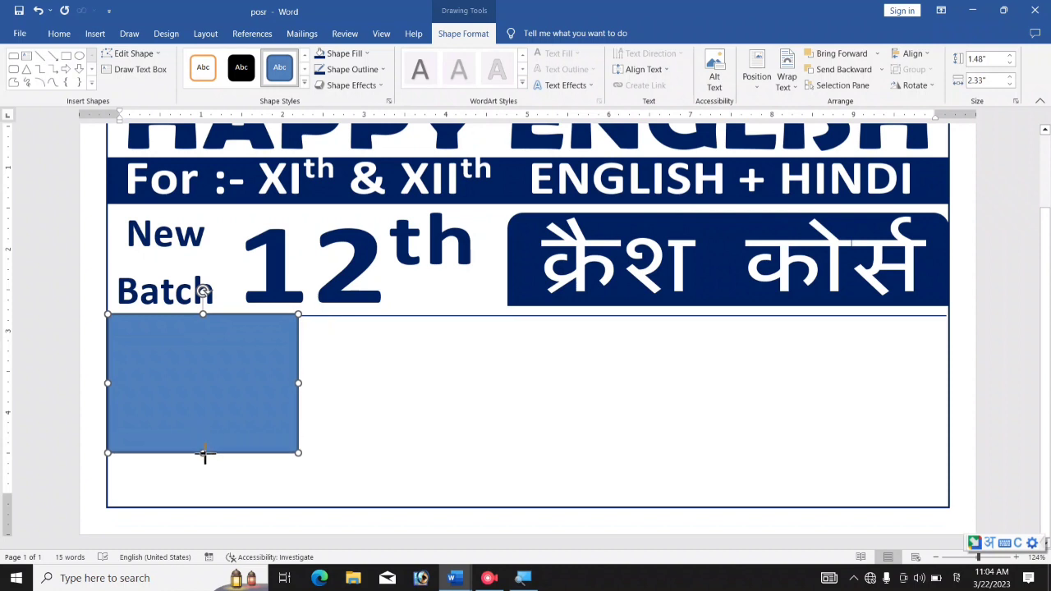
{"action": "left_click_drag", "start_coordinate": [309, 383], "coordinate": [389, 386]}
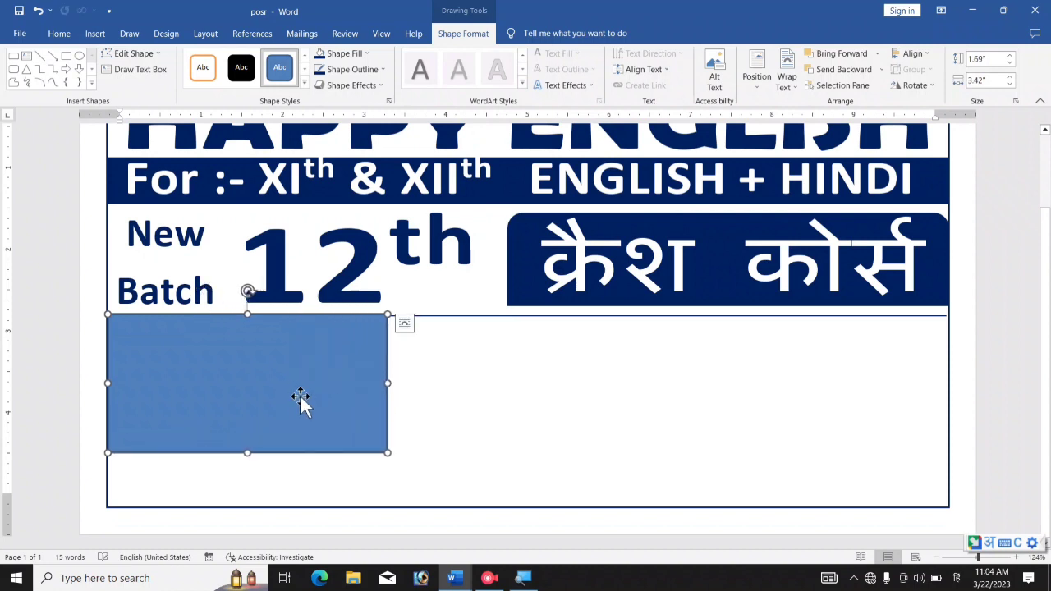
{"action": "left_click_drag", "start_coordinate": [291, 394], "coordinate": [291, 392]}
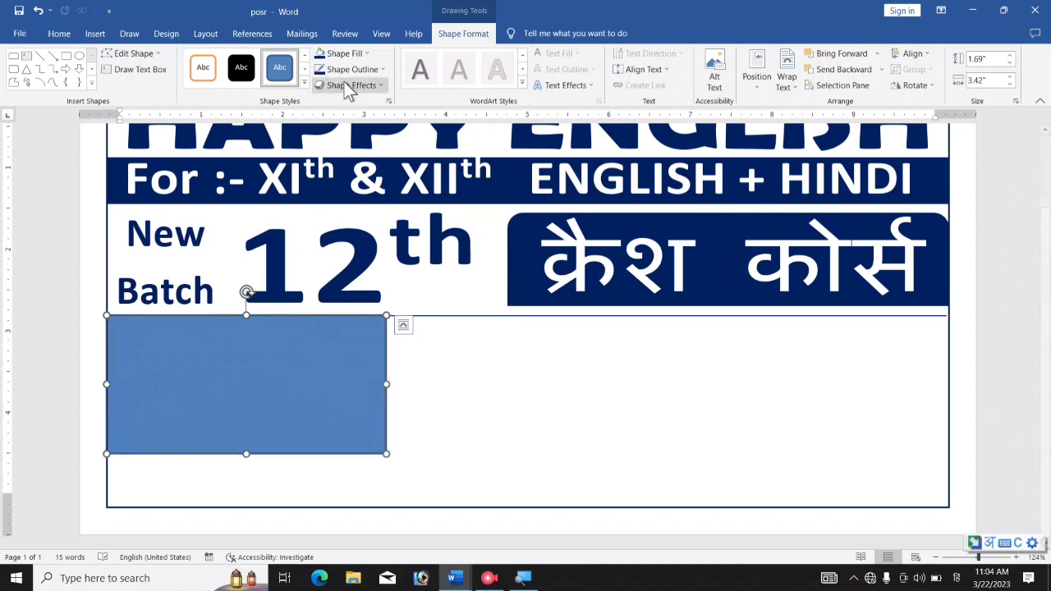
Step: Fill the new rectangle with dark blue and align it with the frame's left edge and the horizontal line
{"action": "left_click", "coordinate": [321, 54]}
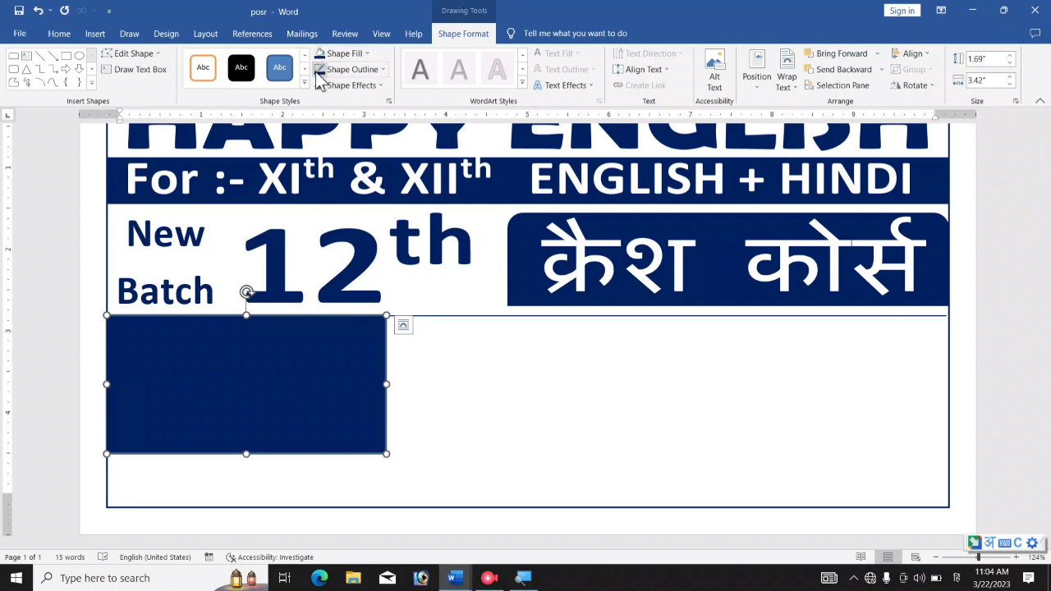
{"action": "left_click", "coordinate": [430, 389]}
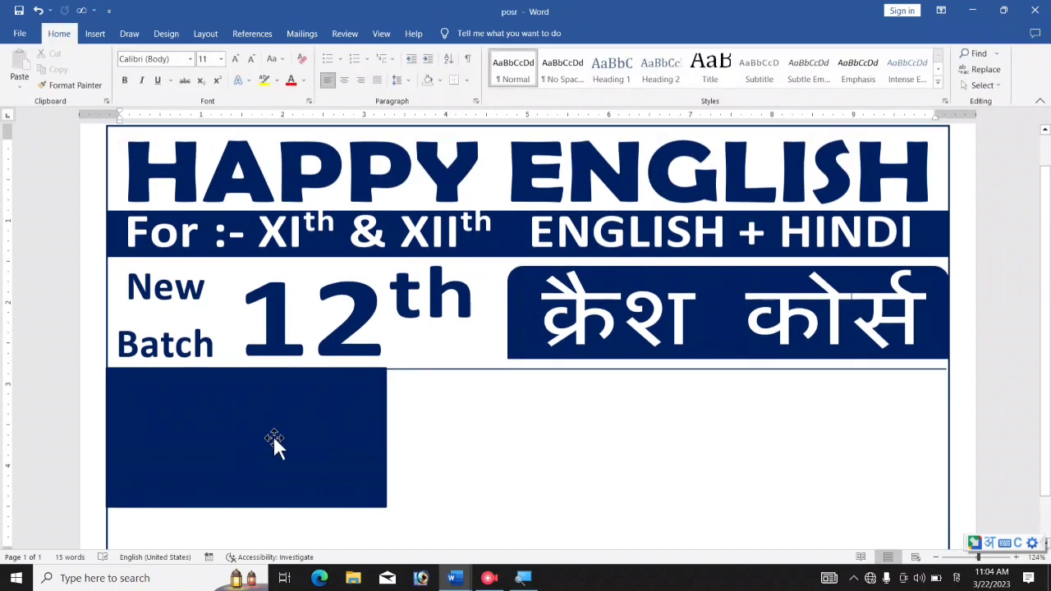
{"action": "left_click", "coordinate": [274, 439]}
{"action": "left_click", "coordinate": [411, 456]}
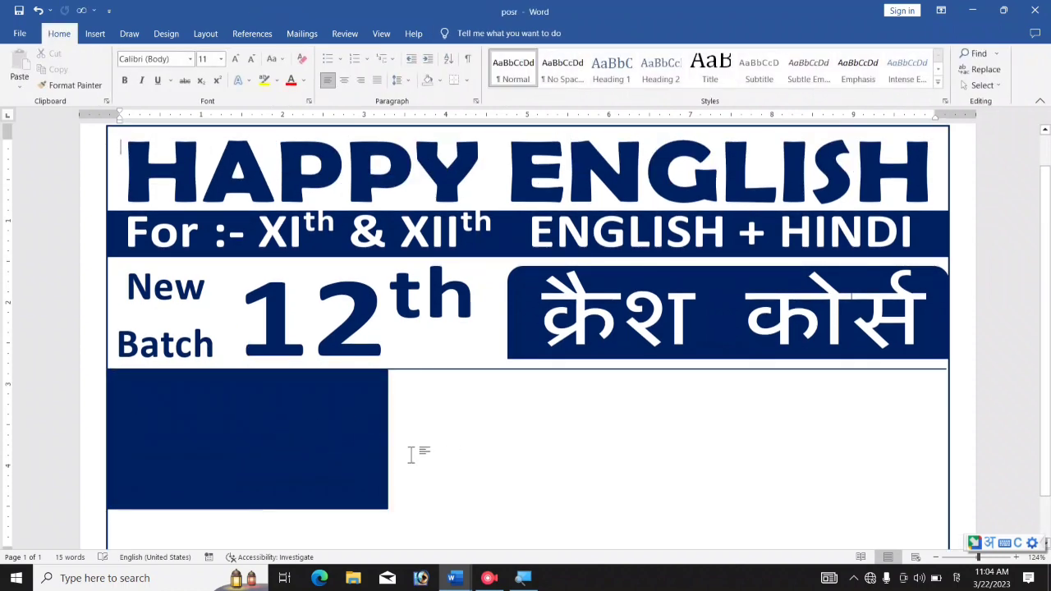
Step: Edit the points of the lower dark blue rectangle to bend its right edge into an inward curve
{"action": "left_click", "coordinate": [298, 435]}
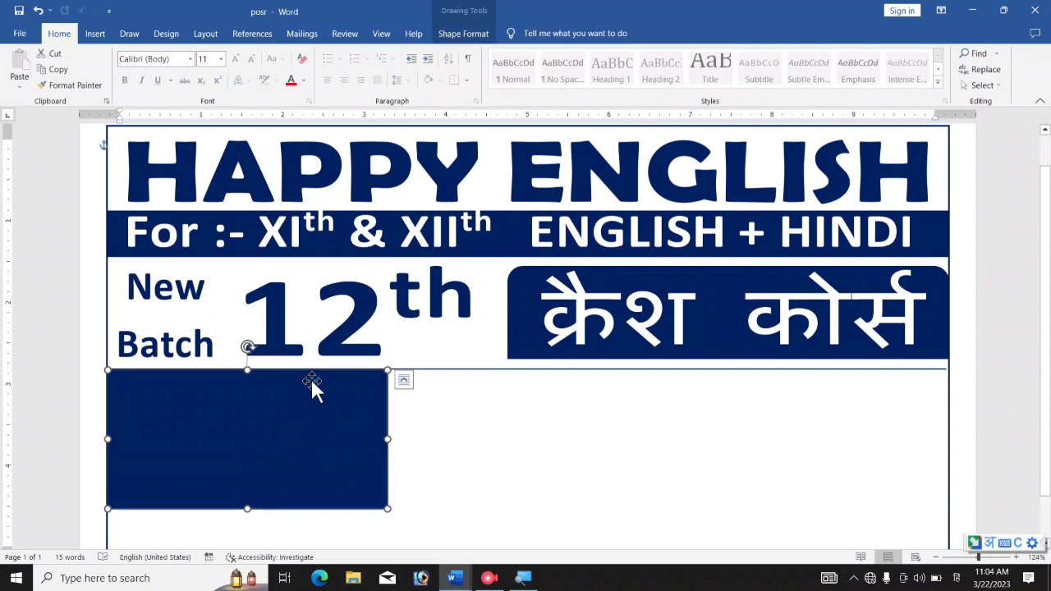
{"action": "right_click", "coordinate": [280, 415]}
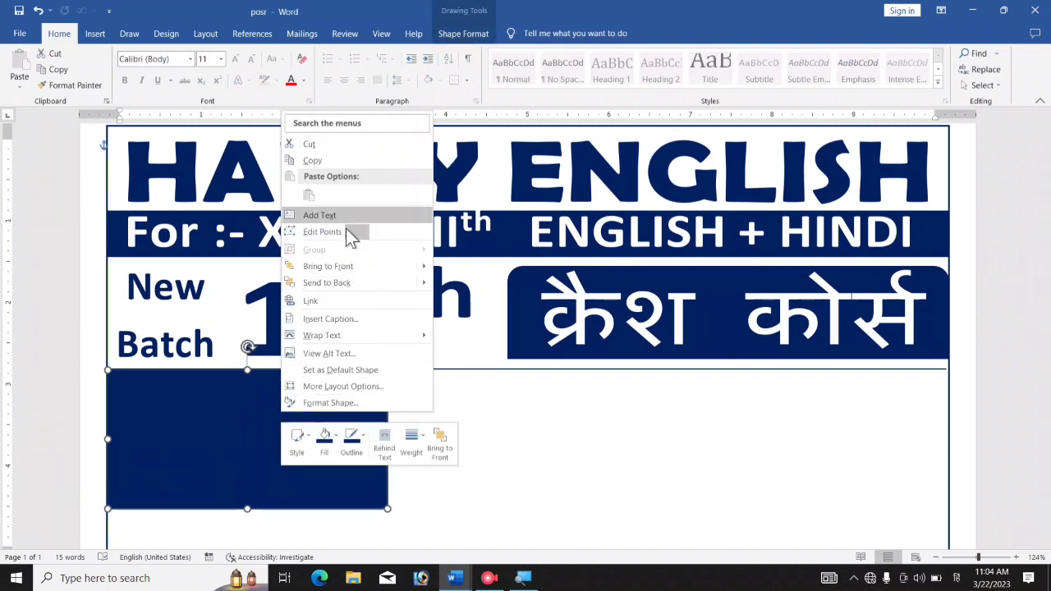
{"action": "left_click", "coordinate": [382, 232]}
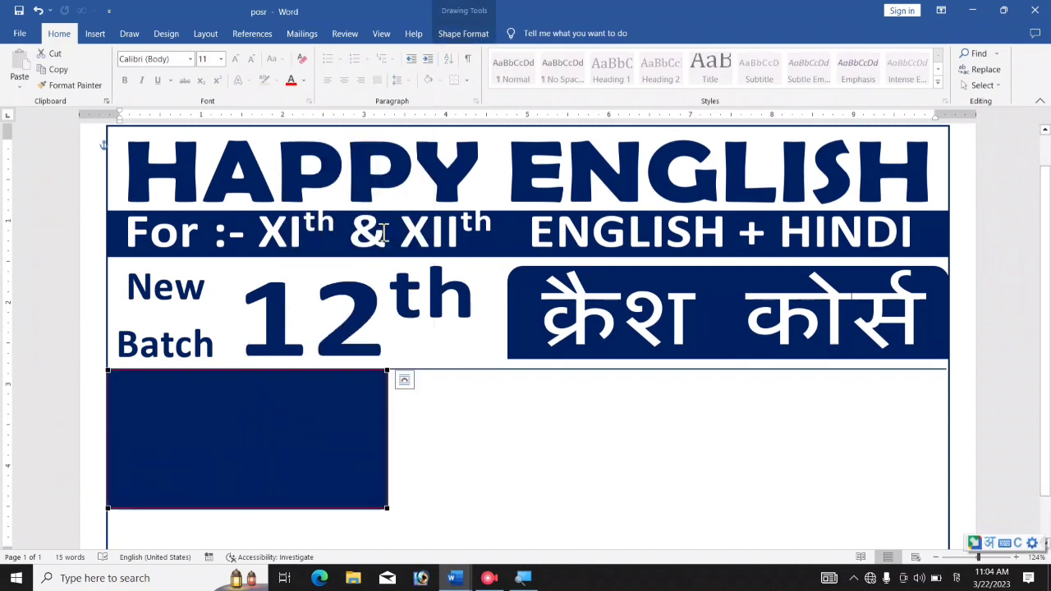
{"action": "left_click", "coordinate": [387, 509]}
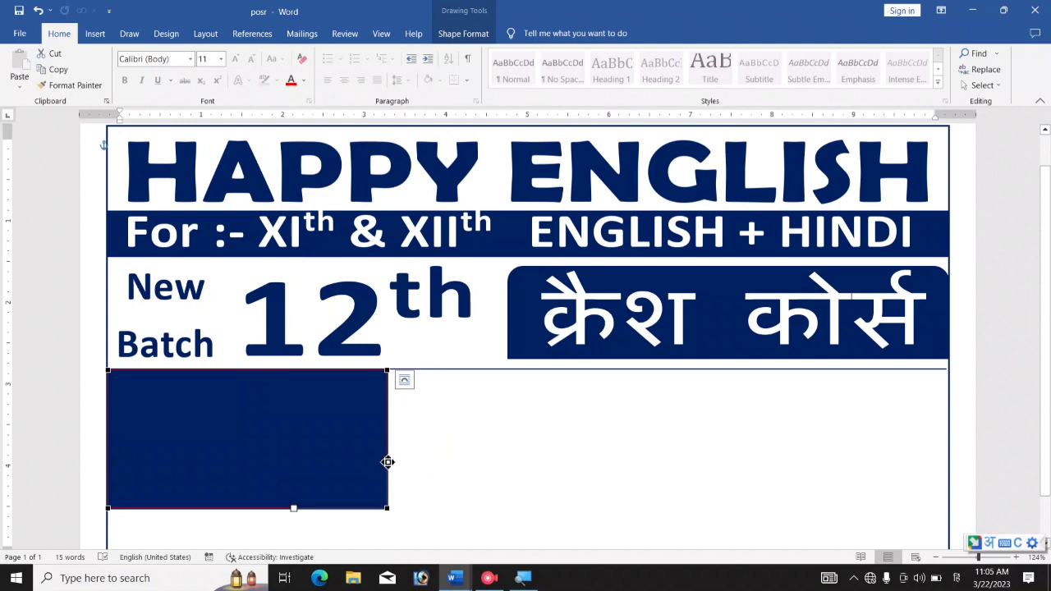
{"action": "mouse_move", "coordinate": [386, 463]}
{"action": "left_mouse_down"}
{"action": "mouse_move", "coordinate": [336, 468]}
{"action": "mouse_move", "coordinate": [314, 446]}
{"action": "left_mouse_up"}
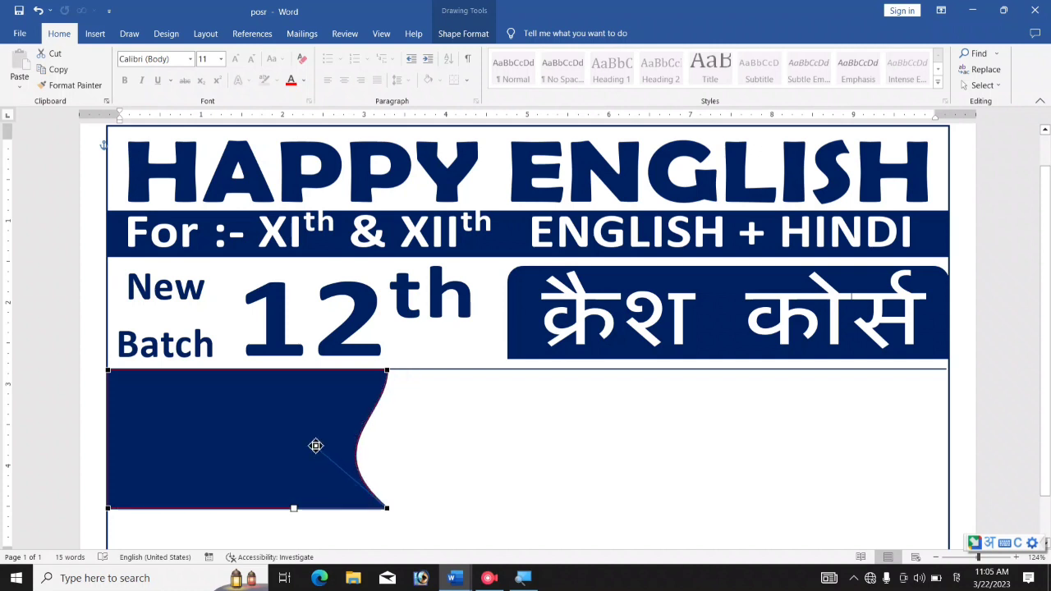
{"action": "left_click", "coordinate": [484, 471]}
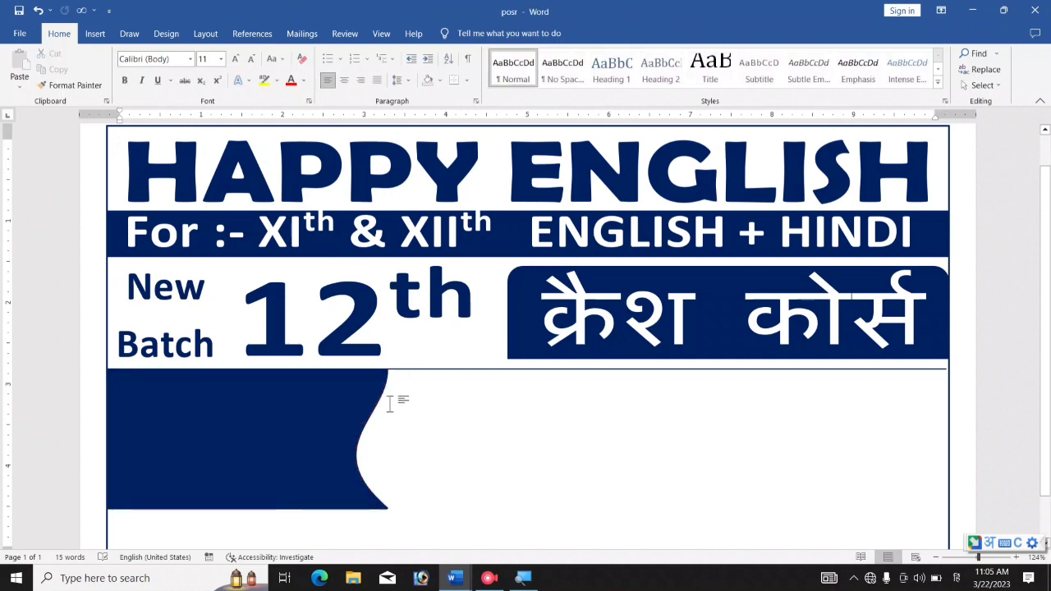
Step: Duplicate the "New Batch" WordArt below the line, switch input to the English (India) keyboard, and replace the copy's text with "09"
{"action": "left_click", "coordinate": [176, 341]}
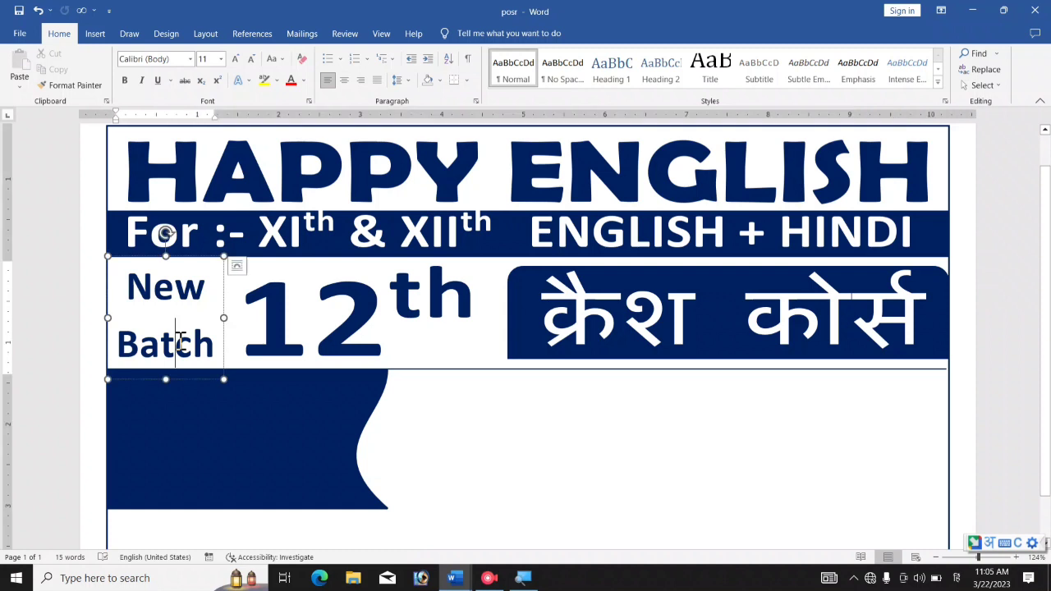
{"action": "left_click", "coordinate": [223, 340]}
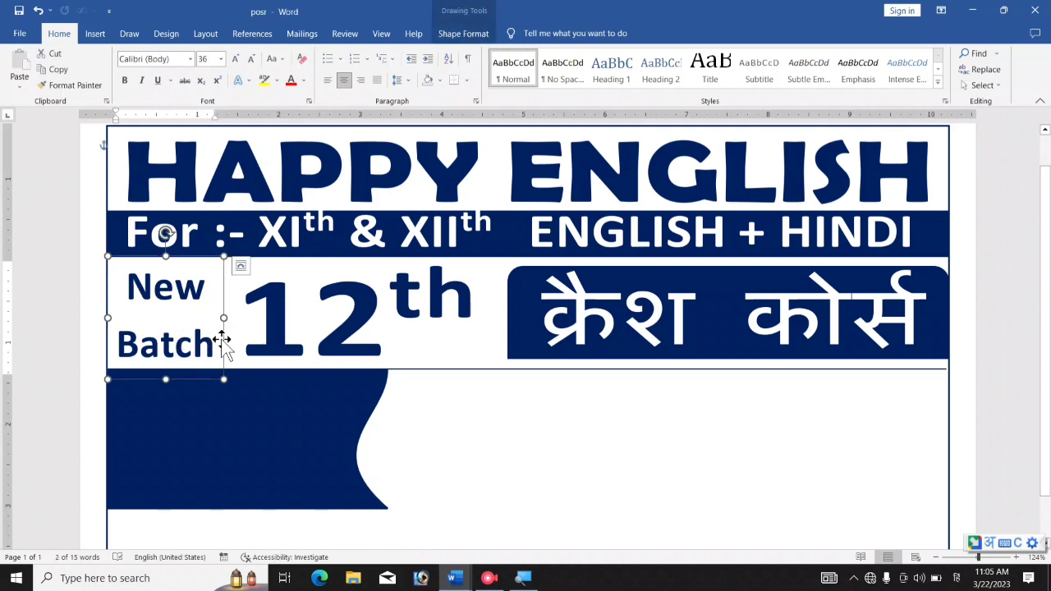
{"action": "left_click_drag", "start_coordinate": [230, 353], "coordinate": [652, 451]}
{"action": "left_click", "coordinate": [957, 578]}
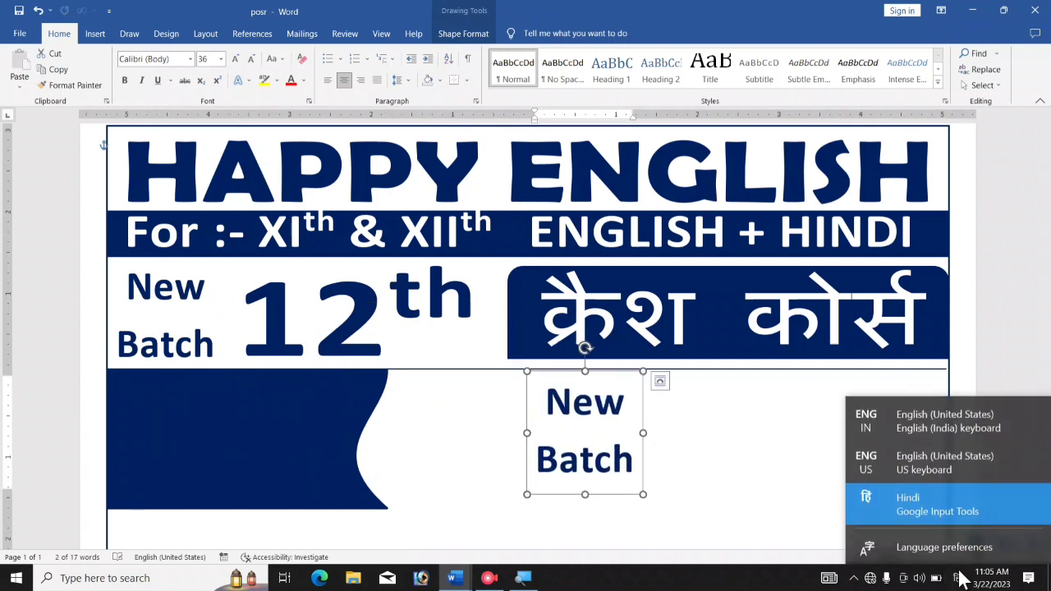
{"action": "left_click", "coordinate": [918, 432]}
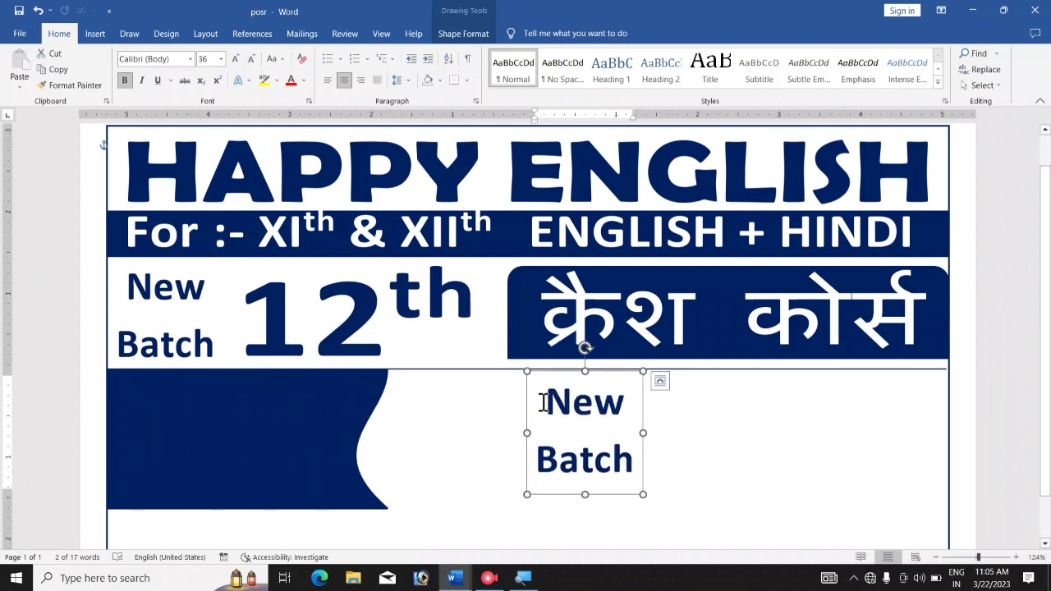
{"action": "left_click_drag", "start_coordinate": [543, 403], "coordinate": [629, 465]}
{"action": "key", "text": "BackSpace"}
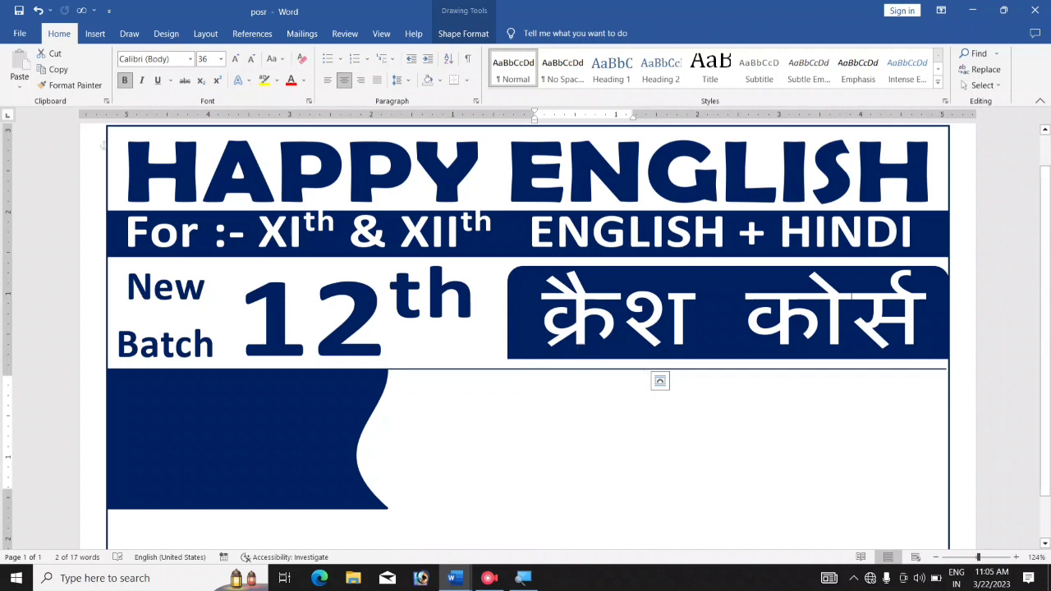
{"action": "type", "text": "09"}
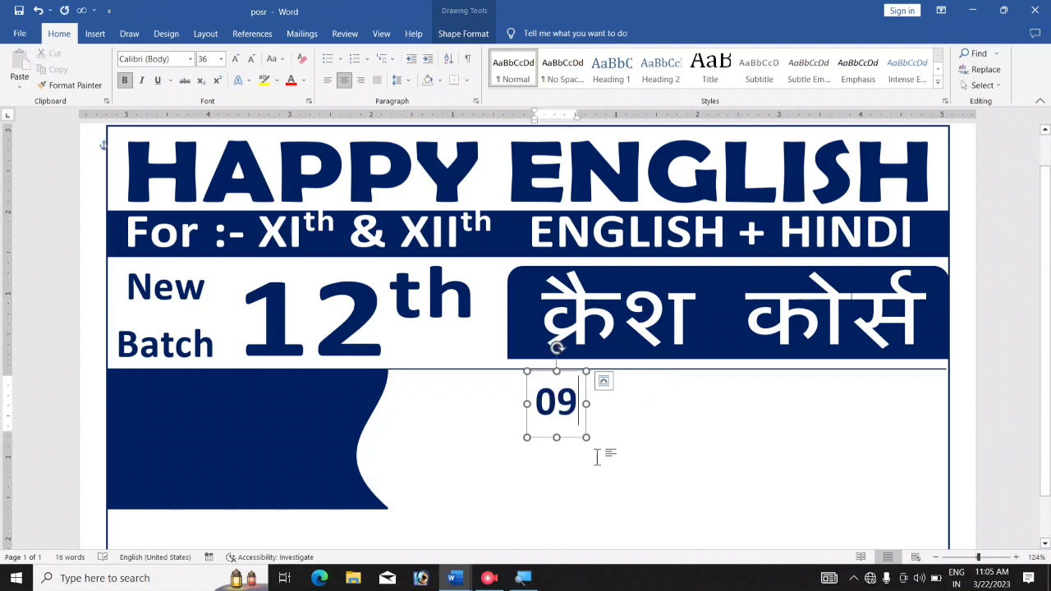
Step: Apply the first Warp text transform to the "09" WordArt
{"action": "left_click", "coordinate": [465, 32]}
{"action": "left_click", "coordinate": [564, 89]}
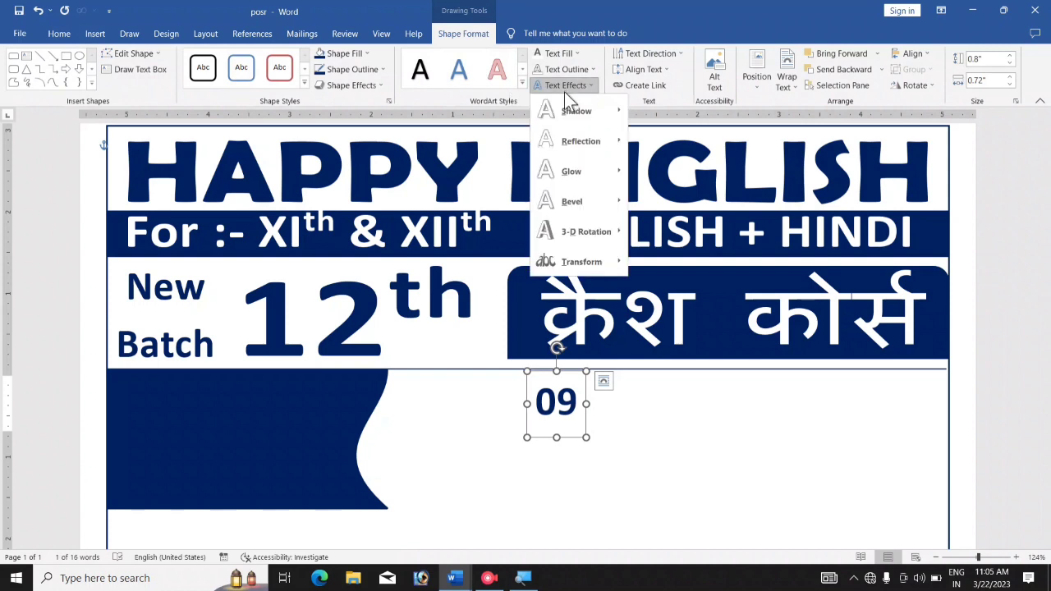
{"action": "mouse_move", "coordinate": [583, 261]}
{"action": "left_click", "coordinate": [654, 306]}
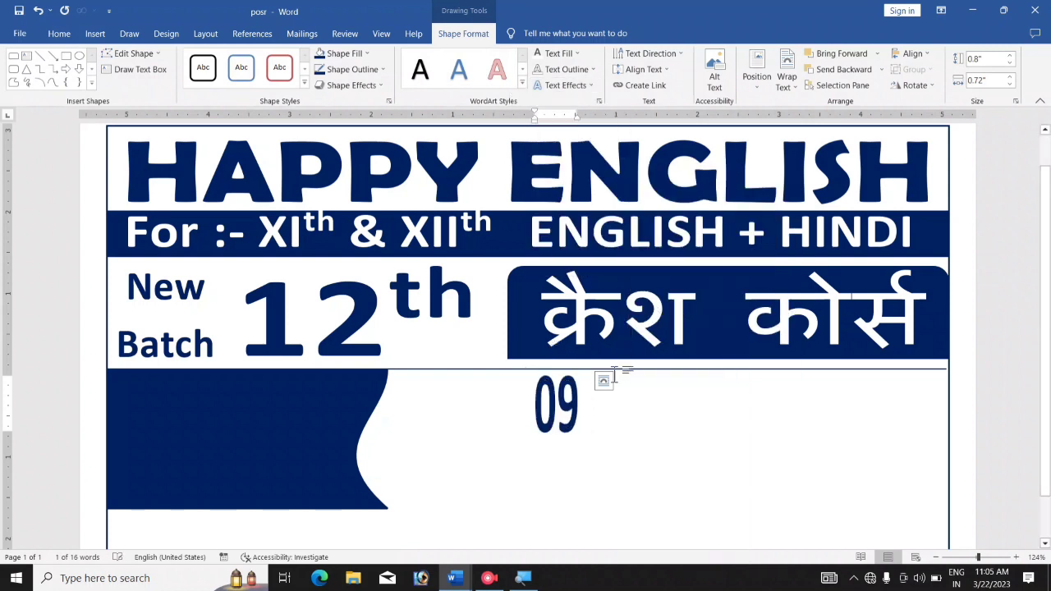
Step: Move the "09" WordArt onto the curved blue shape, fill its text white, and enlarge it to about 1.22" high by 2.03" wide
{"action": "left_click_drag", "start_coordinate": [599, 402], "coordinate": [253, 447]}
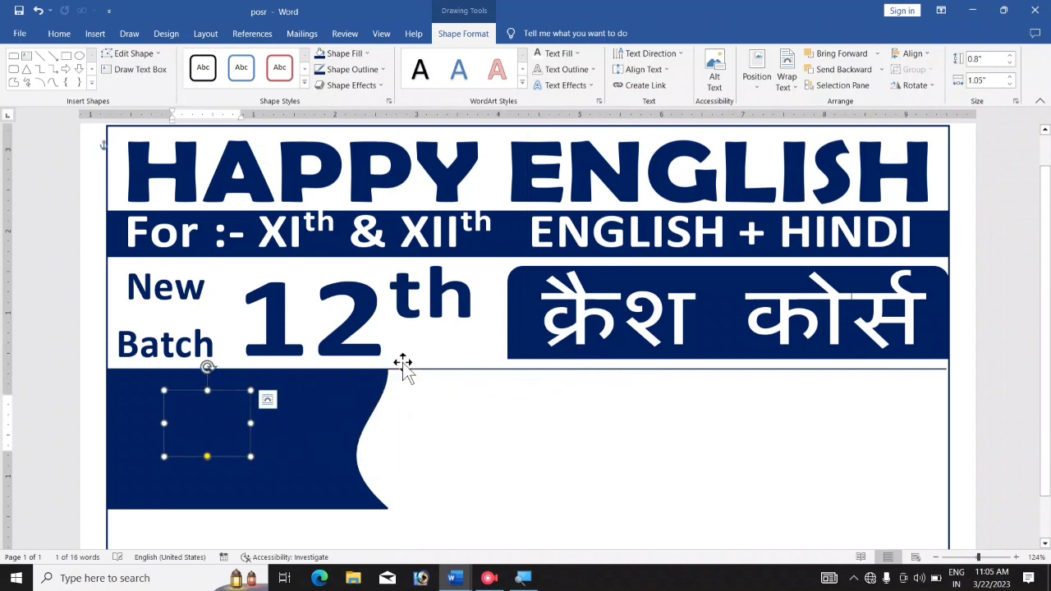
{"action": "left_click", "coordinate": [538, 55]}
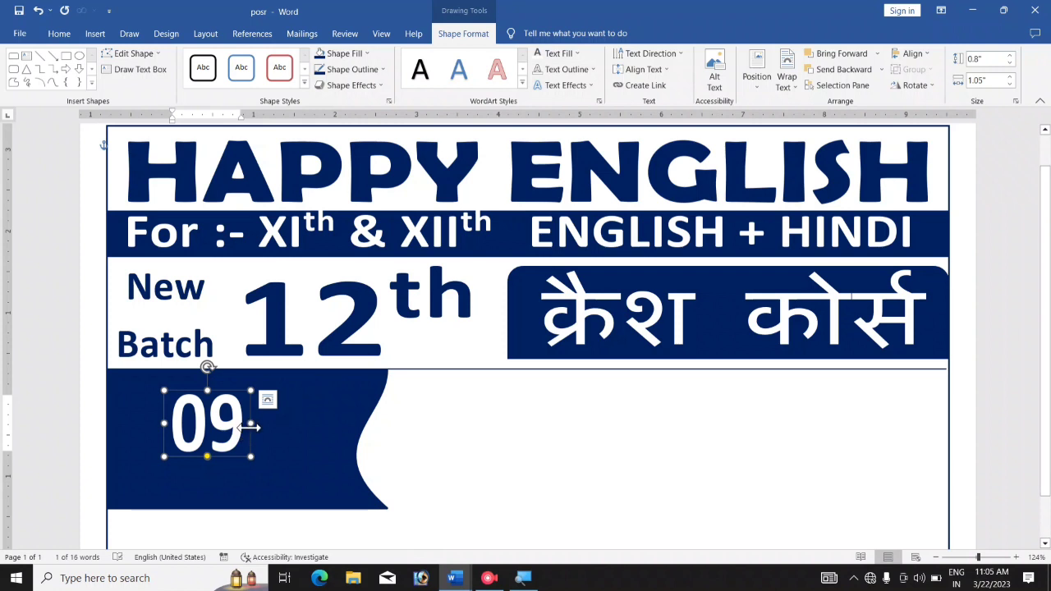
{"action": "left_click_drag", "start_coordinate": [251, 423], "coordinate": [318, 425]}
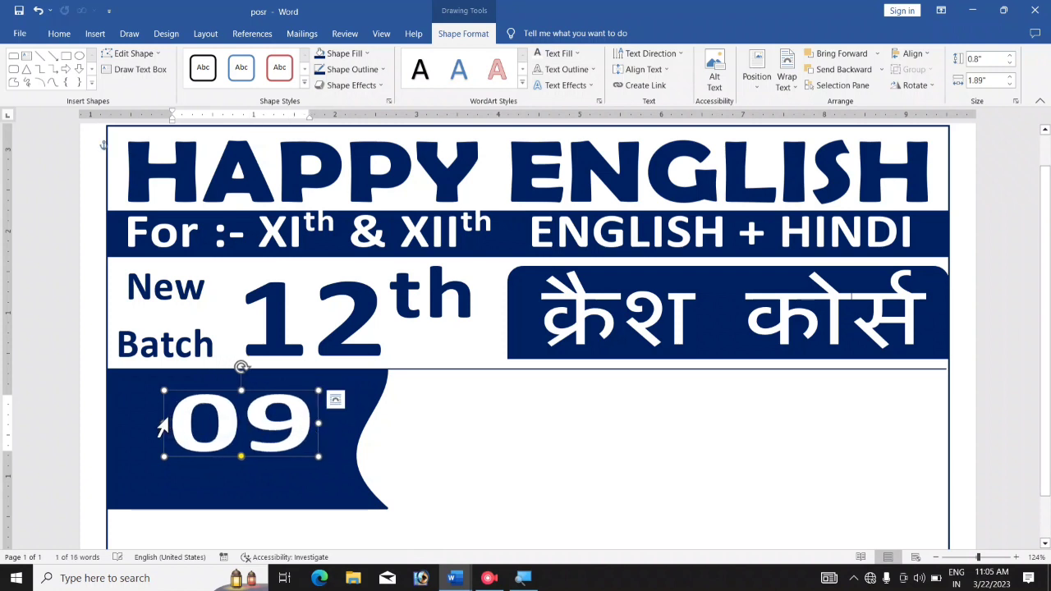
{"action": "left_click_drag", "start_coordinate": [163, 420], "coordinate": [140, 422]}
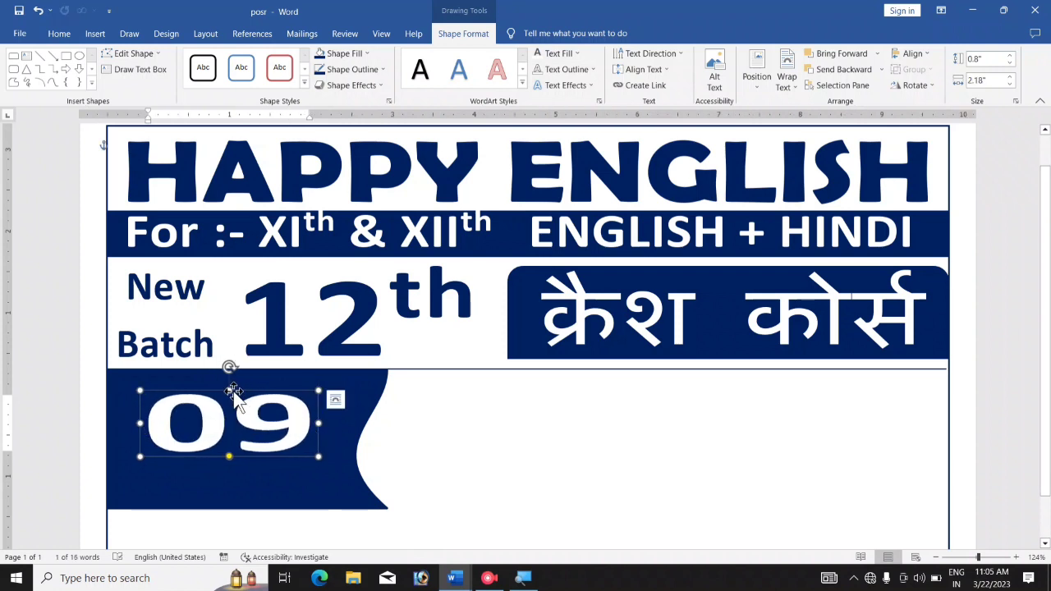
{"action": "left_click_drag", "start_coordinate": [231, 391], "coordinate": [230, 369]}
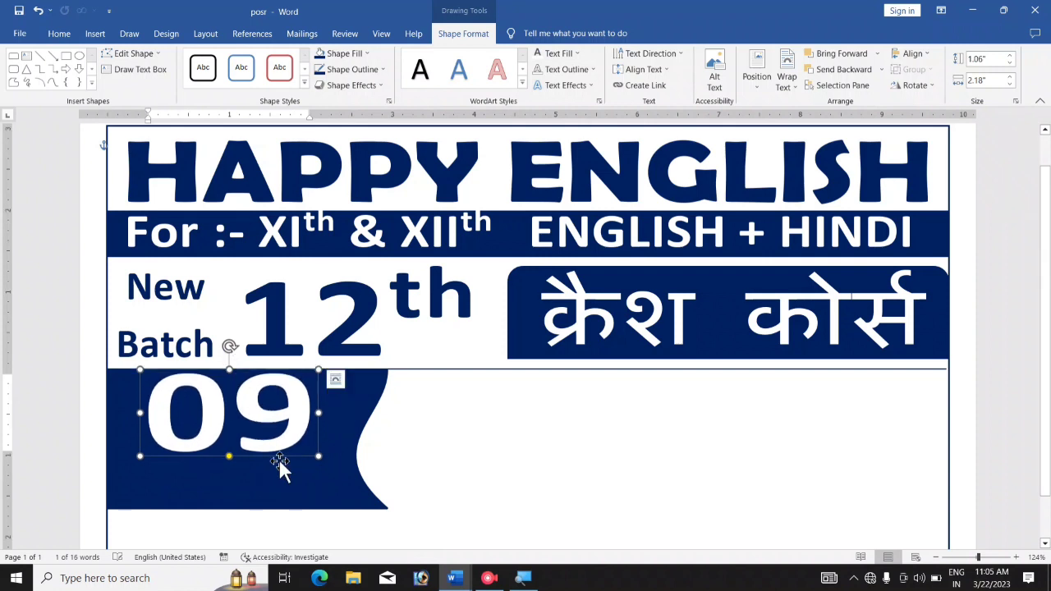
{"action": "mouse_move", "coordinate": [319, 456]}
{"action": "left_mouse_down"}
{"action": "mouse_move", "coordinate": [307, 469]}
{"action": "mouse_move", "coordinate": [305, 451]}
{"action": "left_mouse_up"}
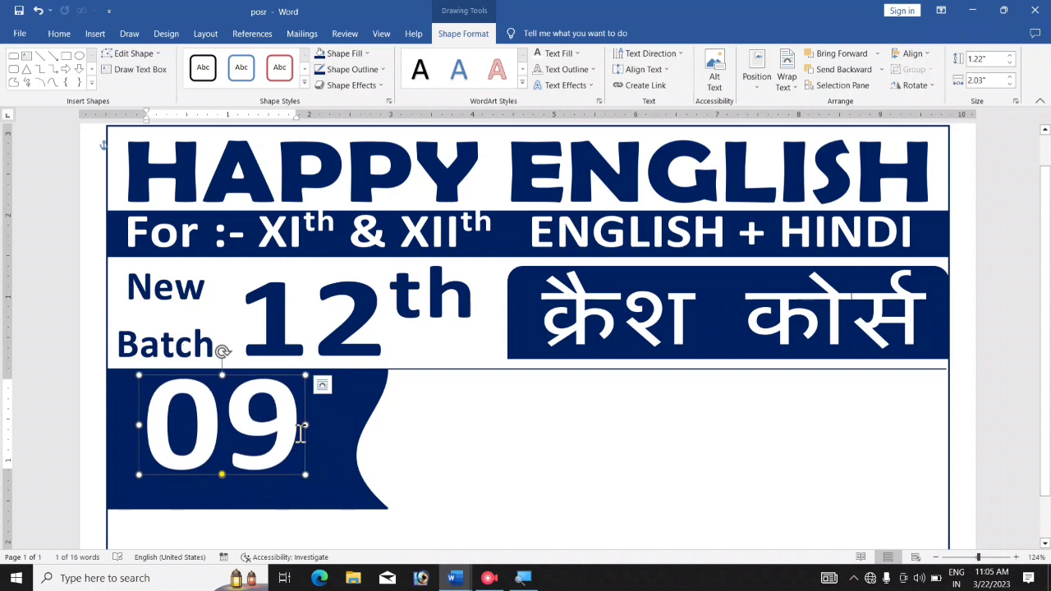
Step: Duplicate the "09" WordArt, change the copy's text to "JUN.", and fit it beneath "09" at about 0.42" high by 1.44" wide
{"action": "key", "text": "ctrl+d"}
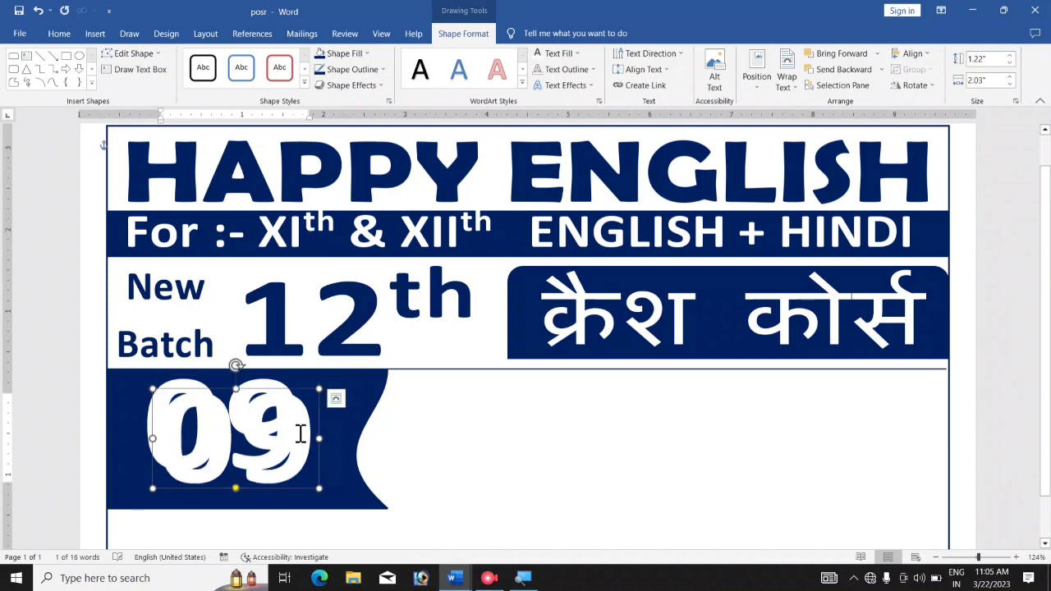
{"action": "left_click_drag", "start_coordinate": [318, 464], "coordinate": [544, 457]}
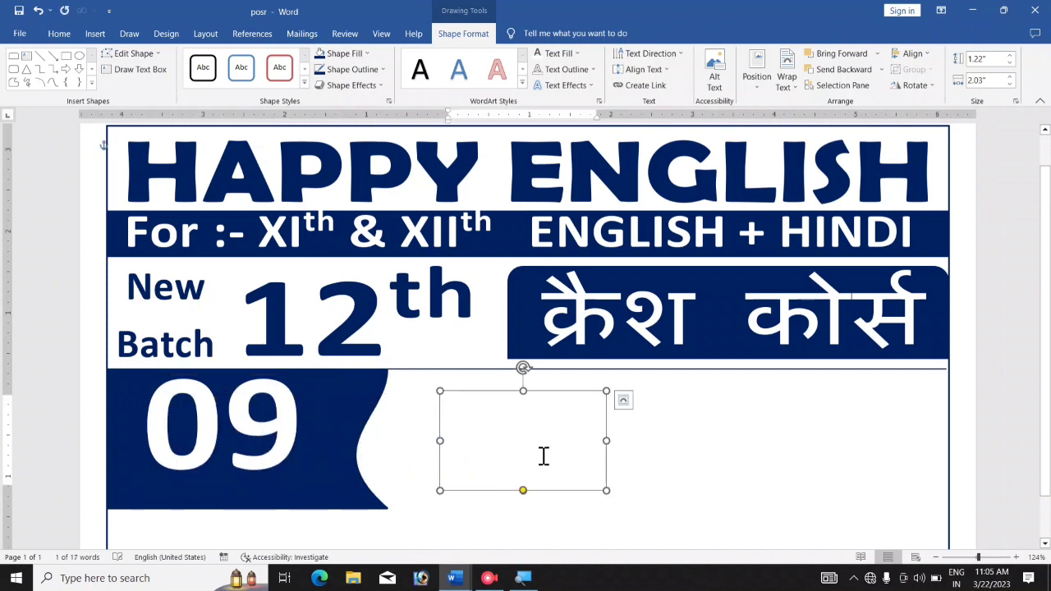
{"action": "left_click_drag", "start_coordinate": [481, 450], "coordinate": [377, 475]}
{"action": "left_click", "coordinate": [235, 480]}
{"action": "key", "text": "Delete"}
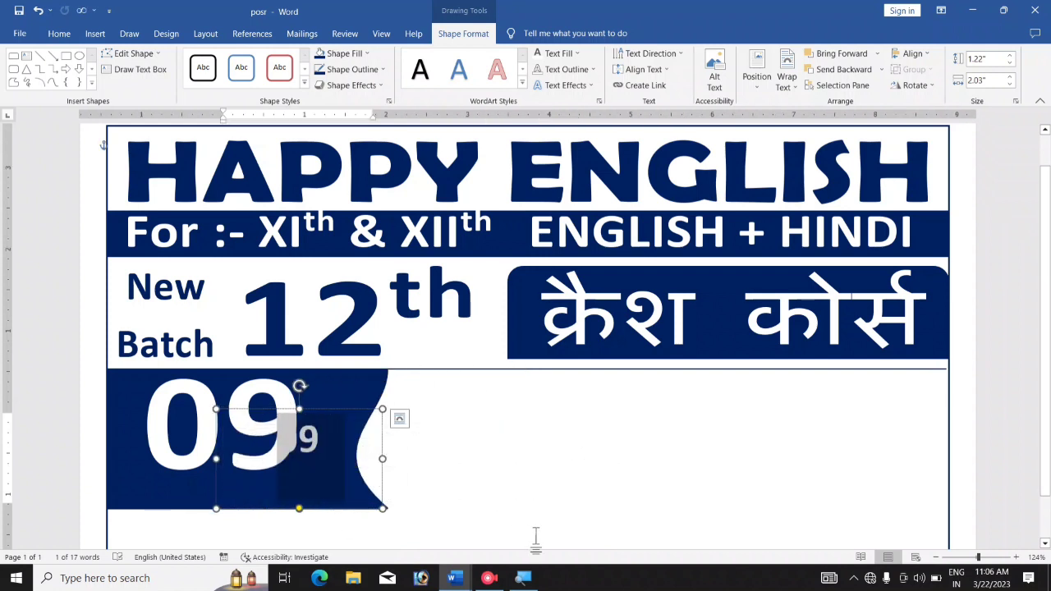
{"action": "type", "text": "JUN"}
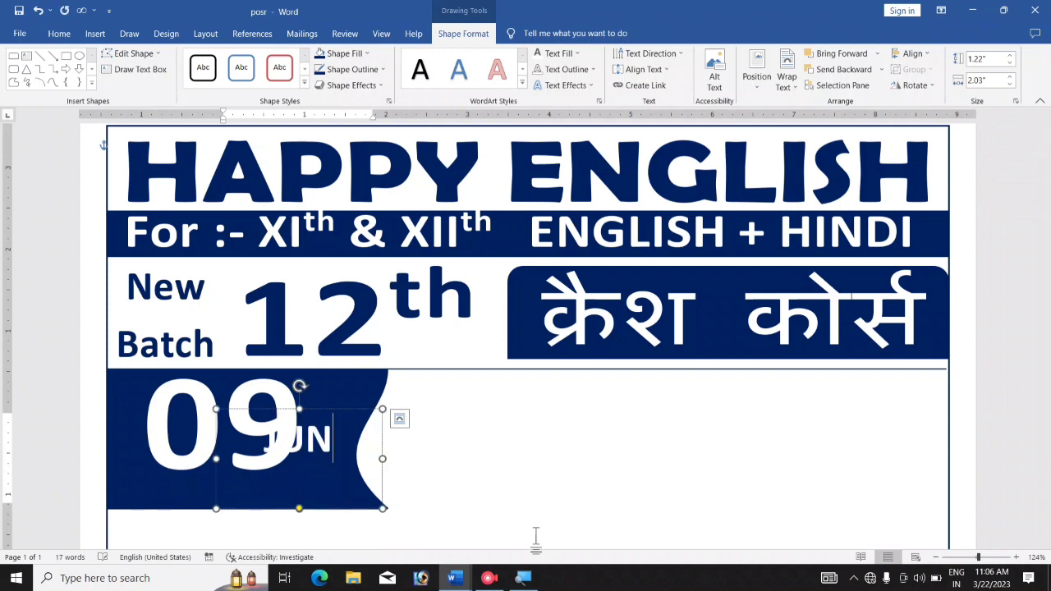
{"action": "type", "text": "."}
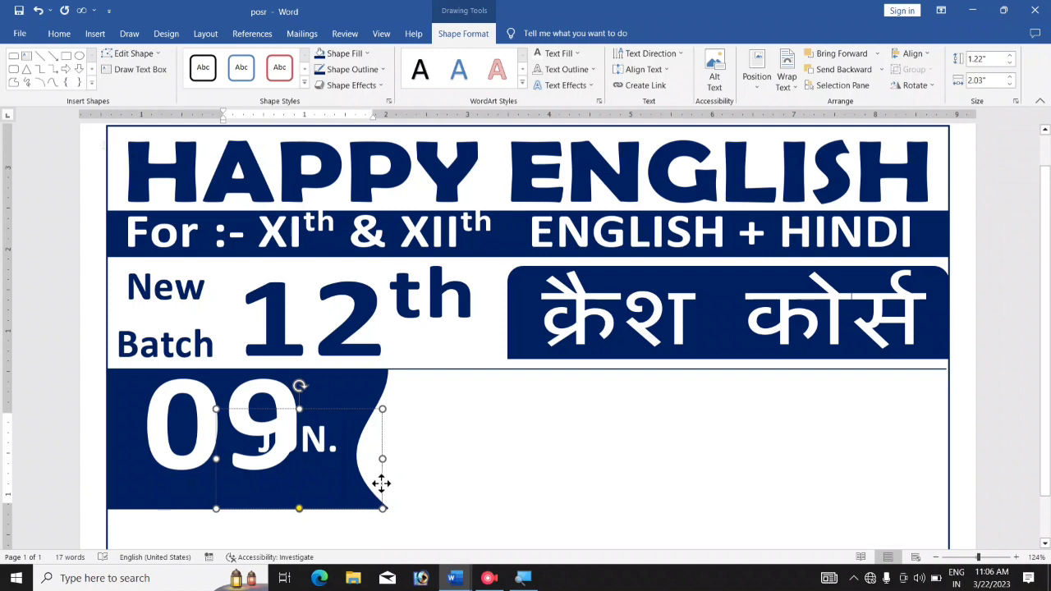
{"action": "left_click_drag", "start_coordinate": [380, 485], "coordinate": [283, 498]}
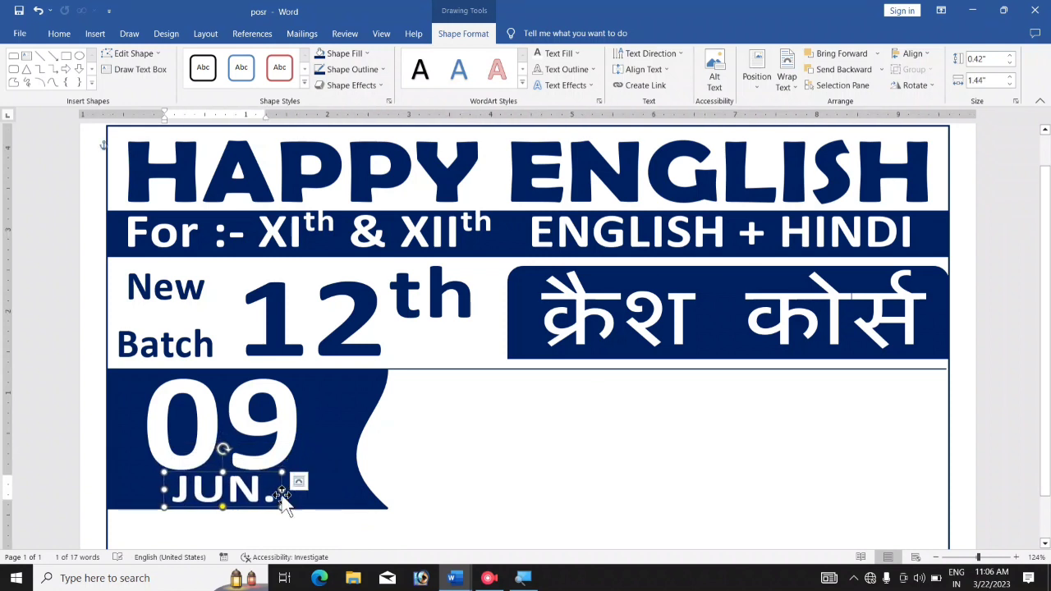
{"action": "left_click", "coordinate": [542, 502]}
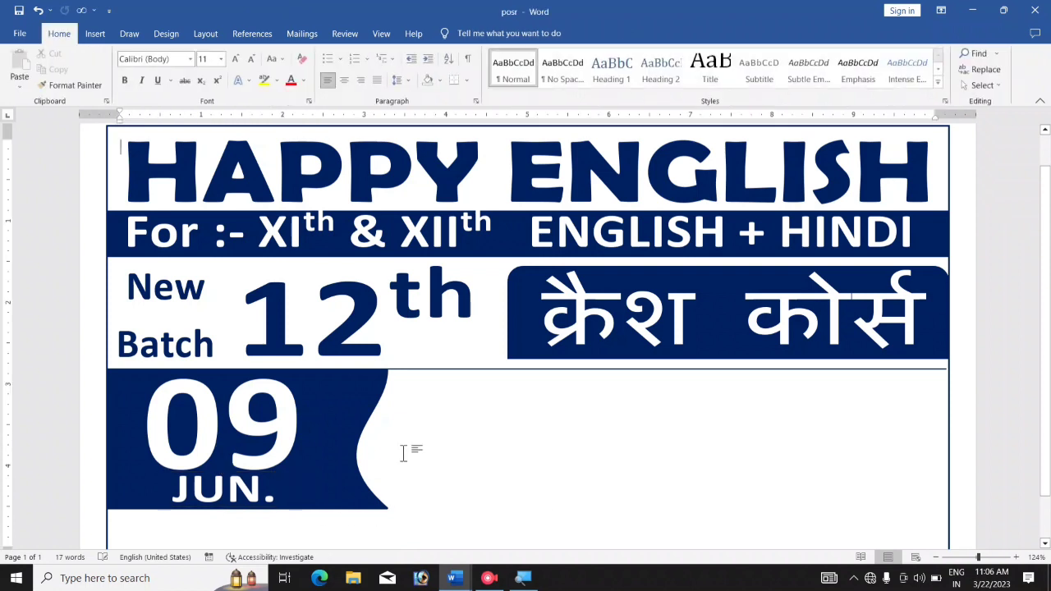
Step: Switch input to Hindi Google Input Tools, copy the "New Batch" WordArt to the blank area beside the date shape, and replace its text with "सुबह"
{"action": "scroll", "coordinate": [402, 451], "scroll_direction": "down", "scroll_amount": 1}
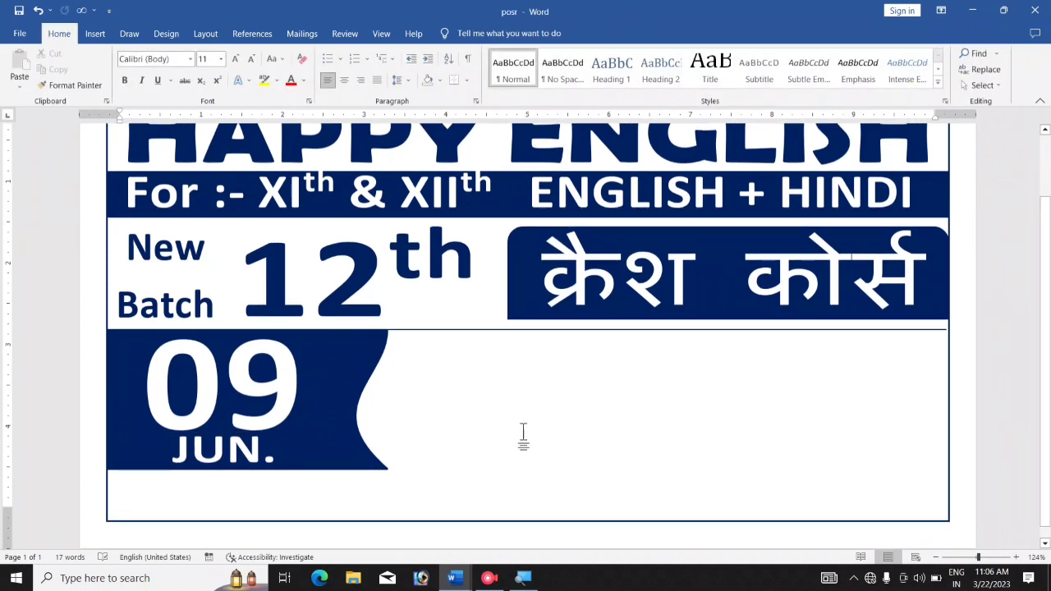
{"action": "left_click", "coordinate": [957, 578]}
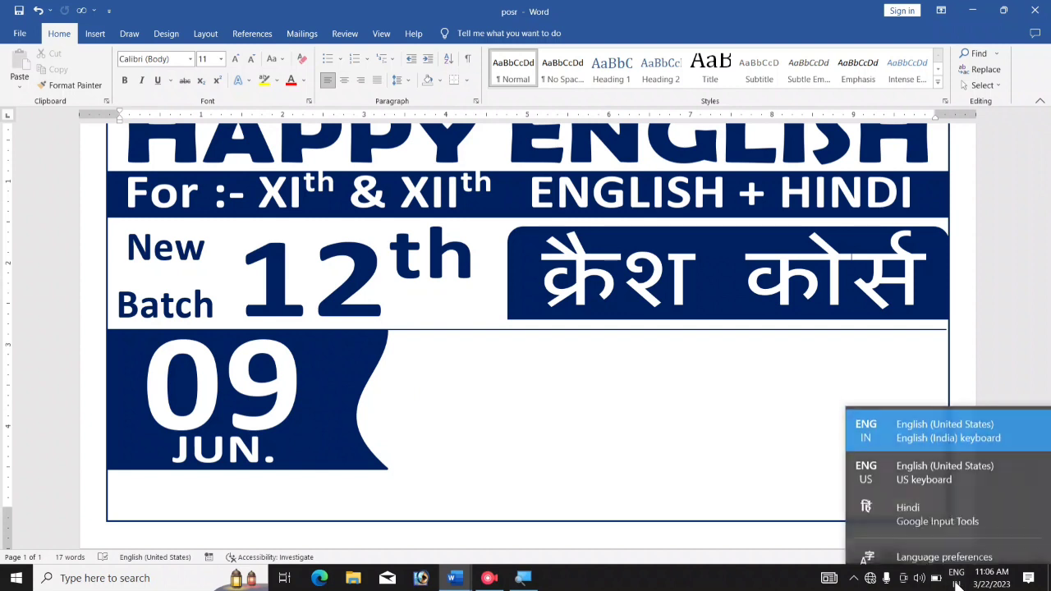
{"action": "left_click", "coordinate": [936, 501]}
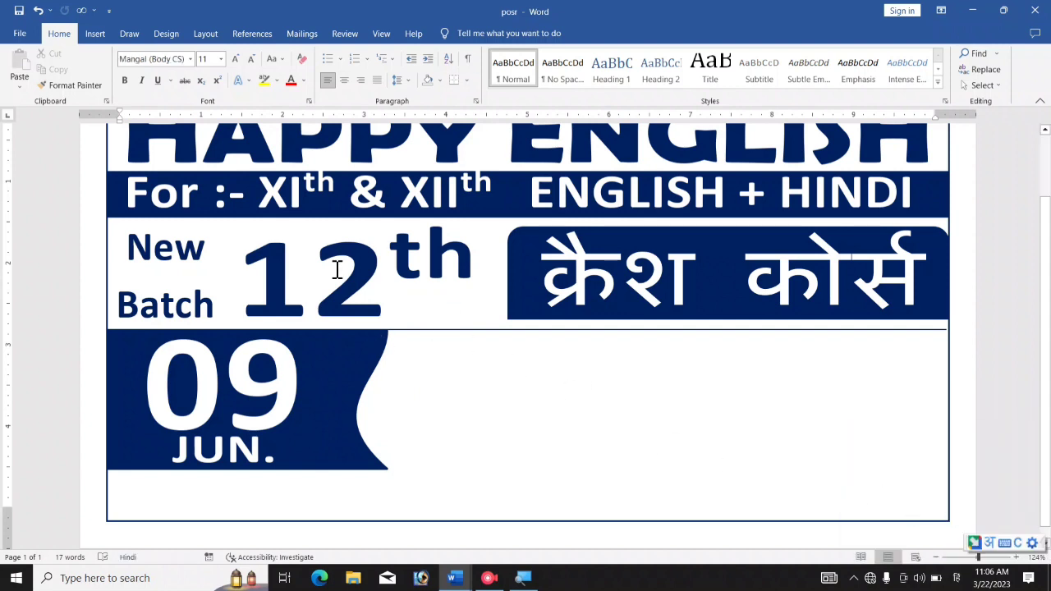
{"action": "left_click", "coordinate": [215, 273]}
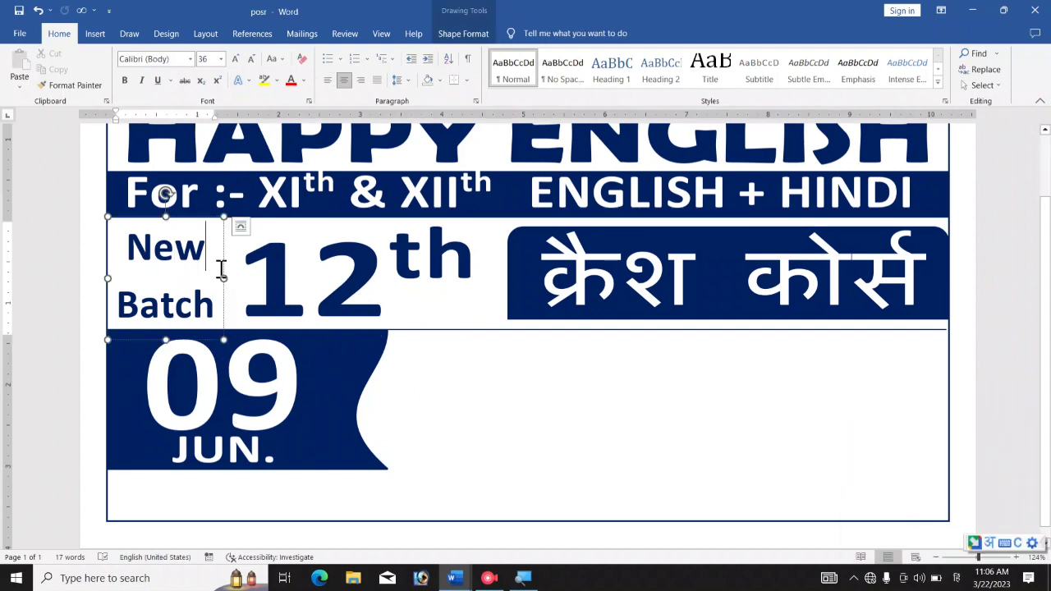
{"action": "left_click", "coordinate": [225, 265]}
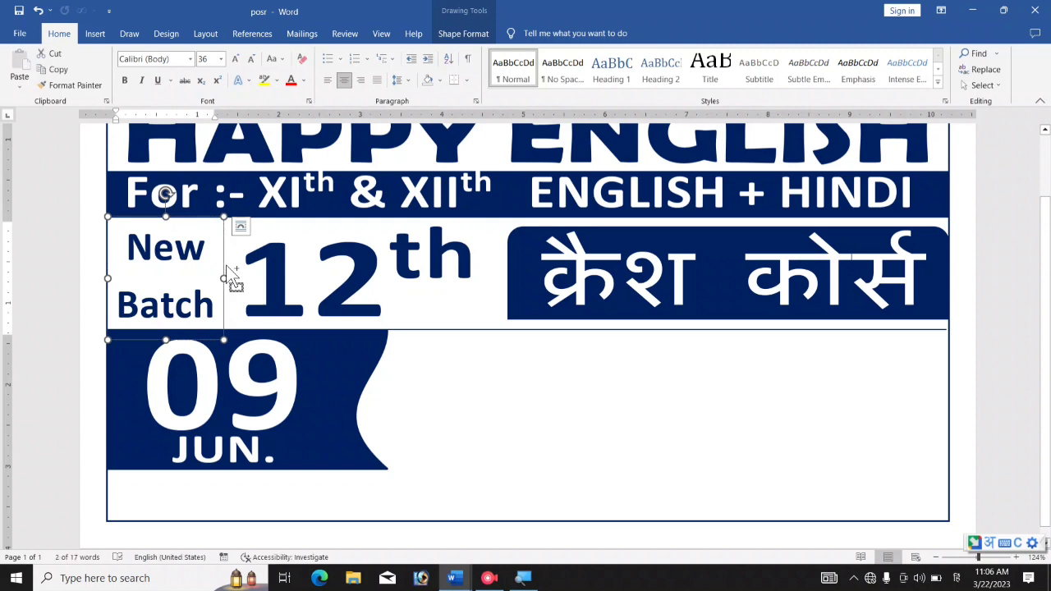
{"action": "left_click_drag", "start_coordinate": [233, 279], "coordinate": [587, 391], "text": "ctrl"}
{"action": "left_click_drag", "start_coordinate": [488, 368], "coordinate": [582, 437]}
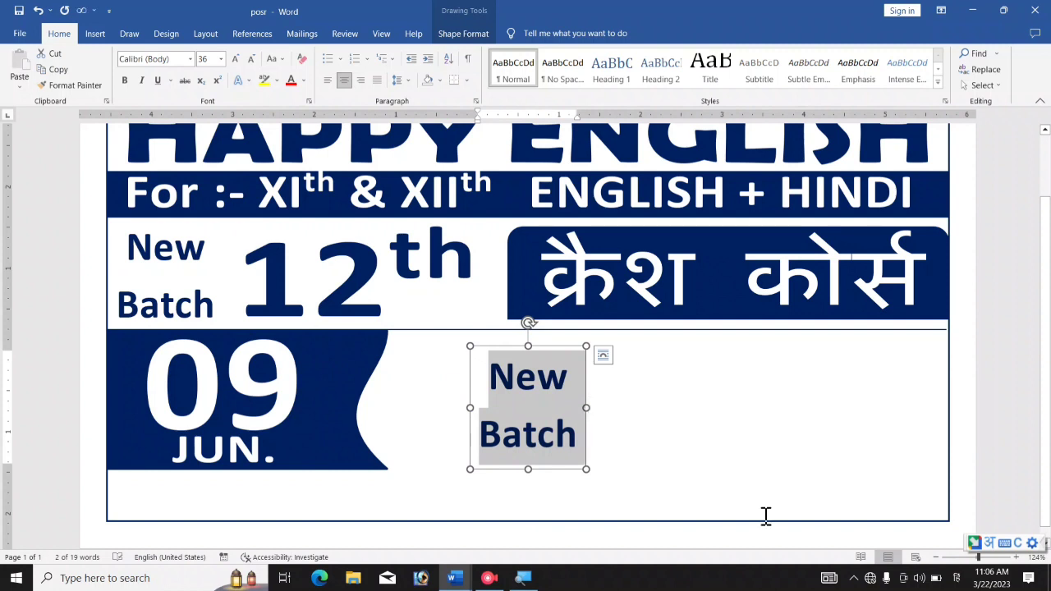
{"action": "type", "text": "s"}
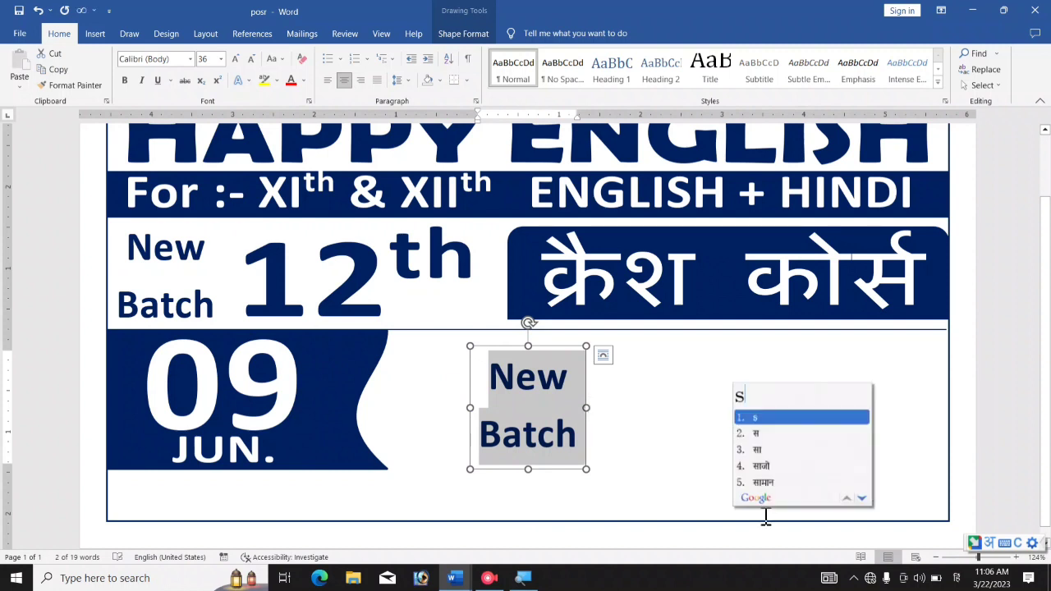
{"action": "type", "text": "ugh"}
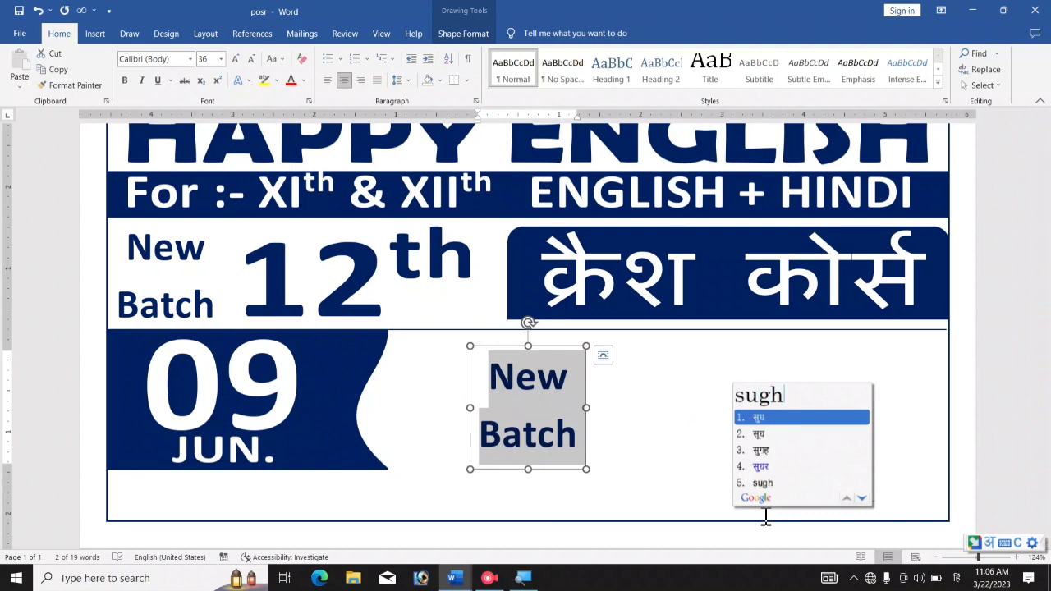
{"action": "key", "text": "BackSpace"}
{"action": "key", "text": "BackSpace"}
{"action": "type", "text": "bh"}
{"action": "key", "text": "space"}
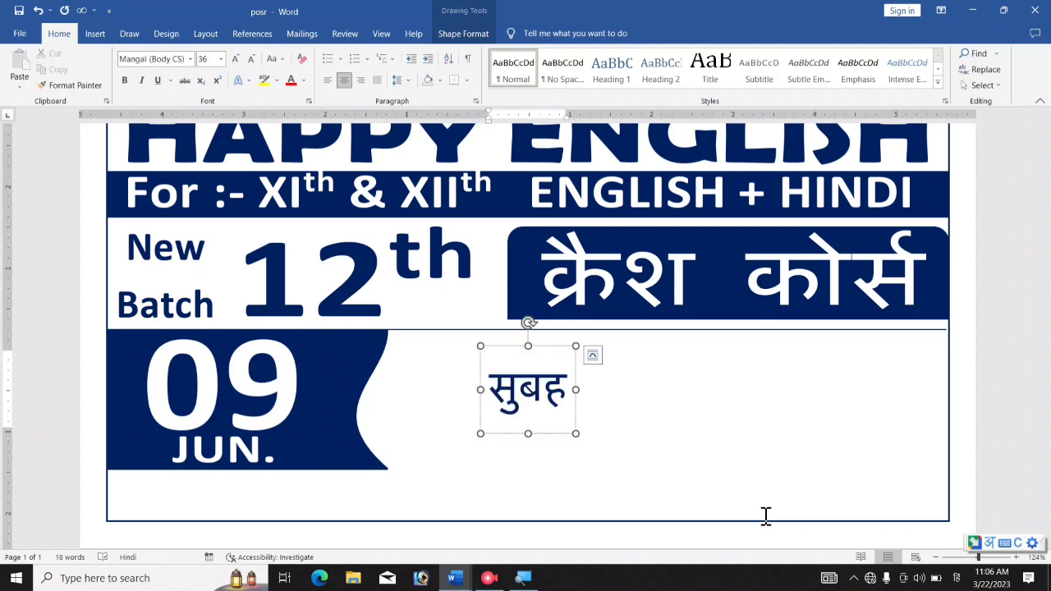
Step: Duplicate the "सुबह" WordArt to its right and replace the copy's text with "शाम"
{"action": "left_click", "coordinate": [576, 407]}
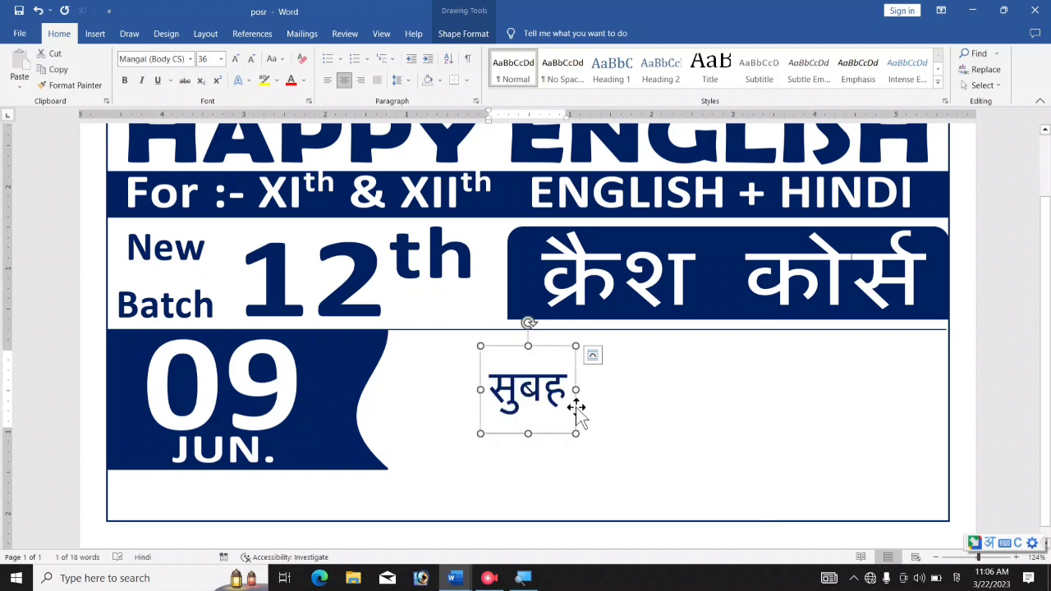
{"action": "left_click_drag", "start_coordinate": [579, 419], "coordinate": [757, 417]}
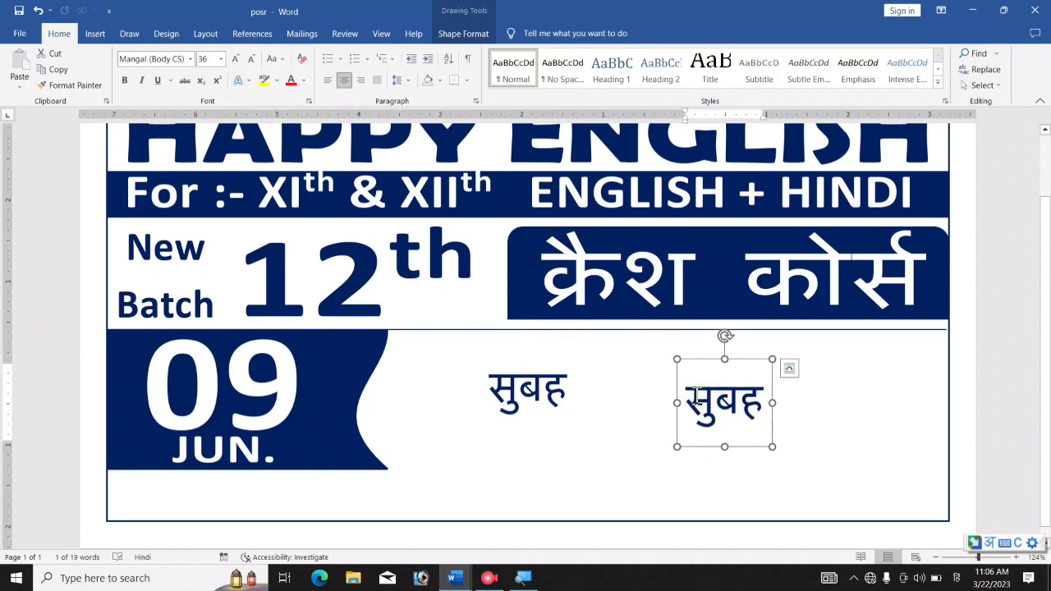
{"action": "double_click", "coordinate": [748, 406]}
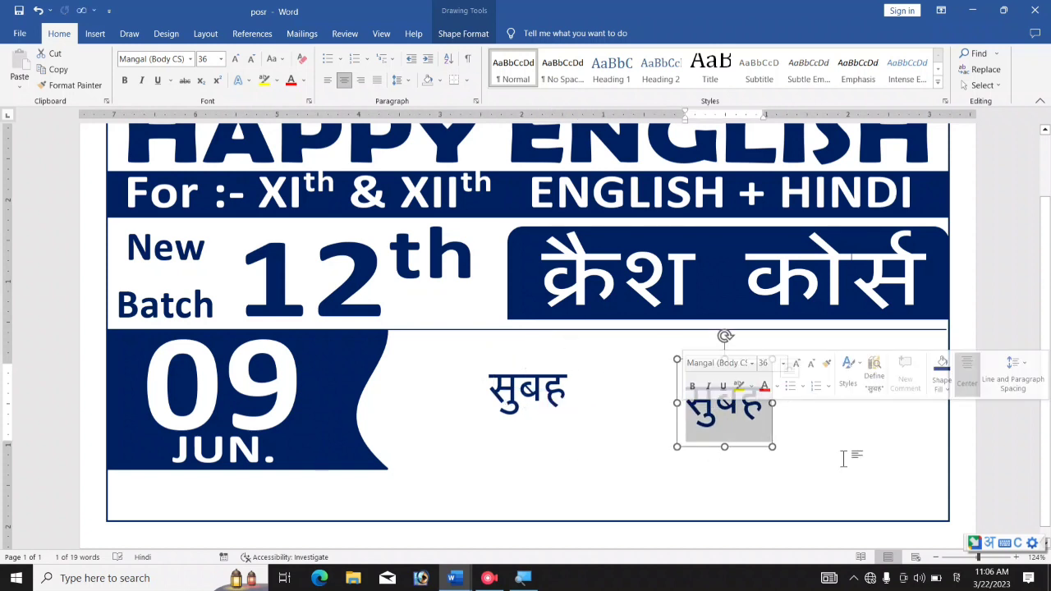
{"action": "type", "text": "sha"}
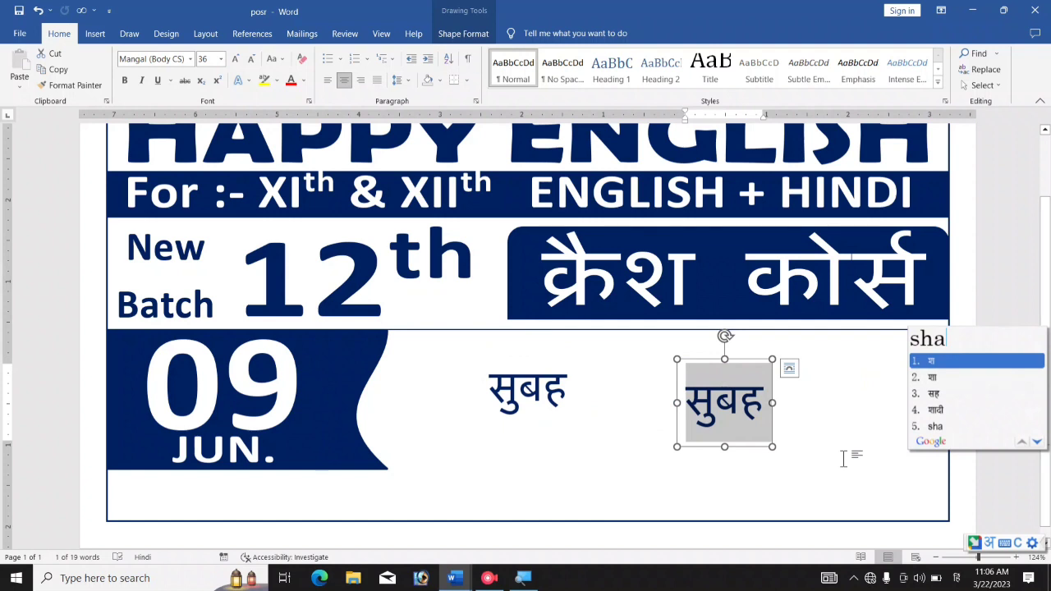
{"action": "type", "text": "m"}
{"action": "key", "text": "space"}
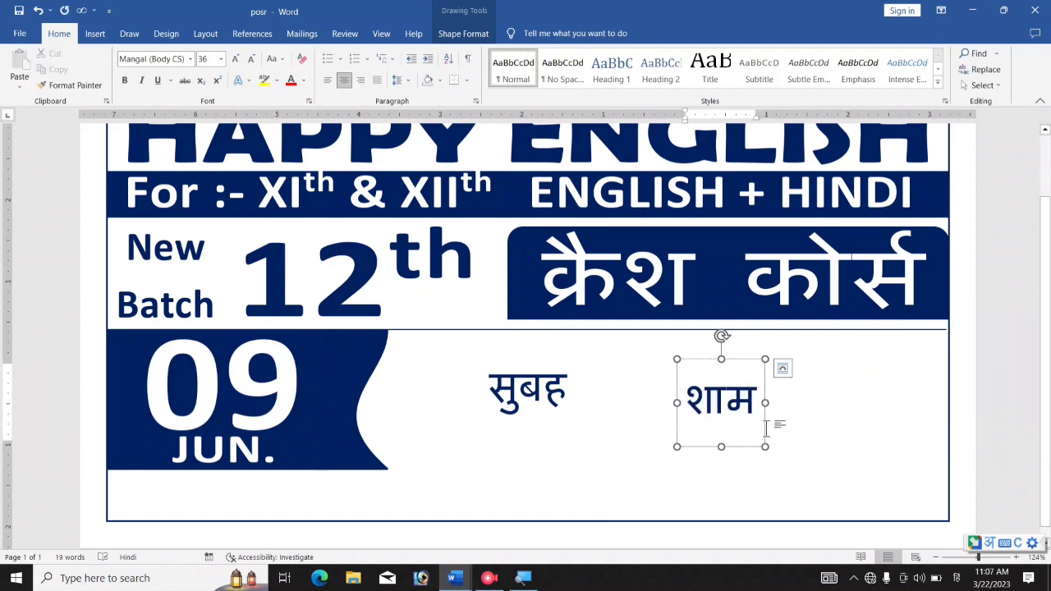
Step: Position "सुबह" and "शाम" level with each other just below the horizontal line, with "शाम" beneath "कोर्स"
{"action": "left_click_drag", "start_coordinate": [763, 420], "coordinate": [815, 374]}
{"action": "left_click", "coordinate": [577, 392]}
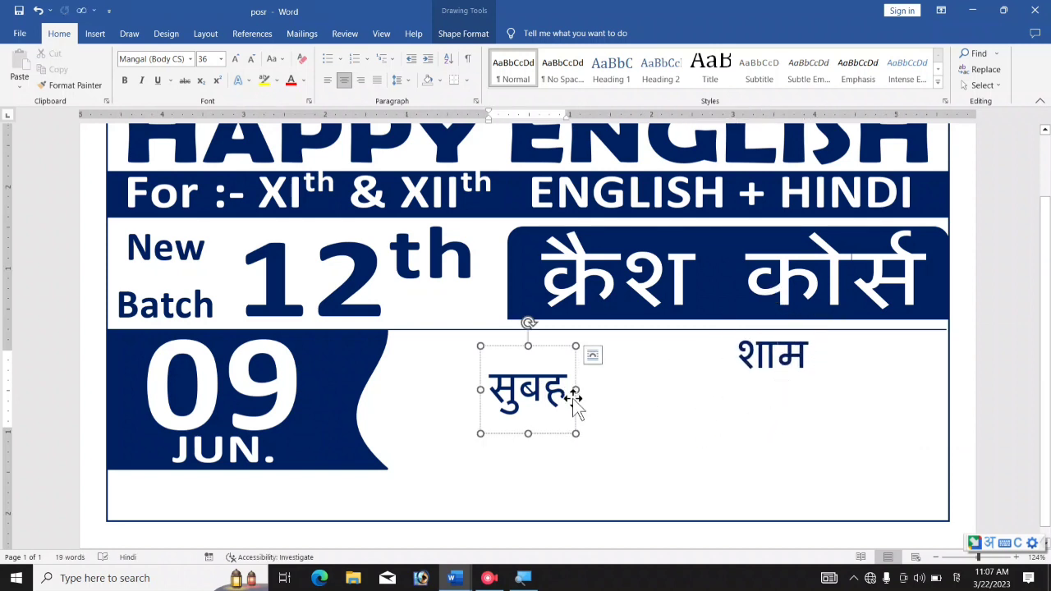
{"action": "left_click_drag", "start_coordinate": [577, 403], "coordinate": [583, 364]}
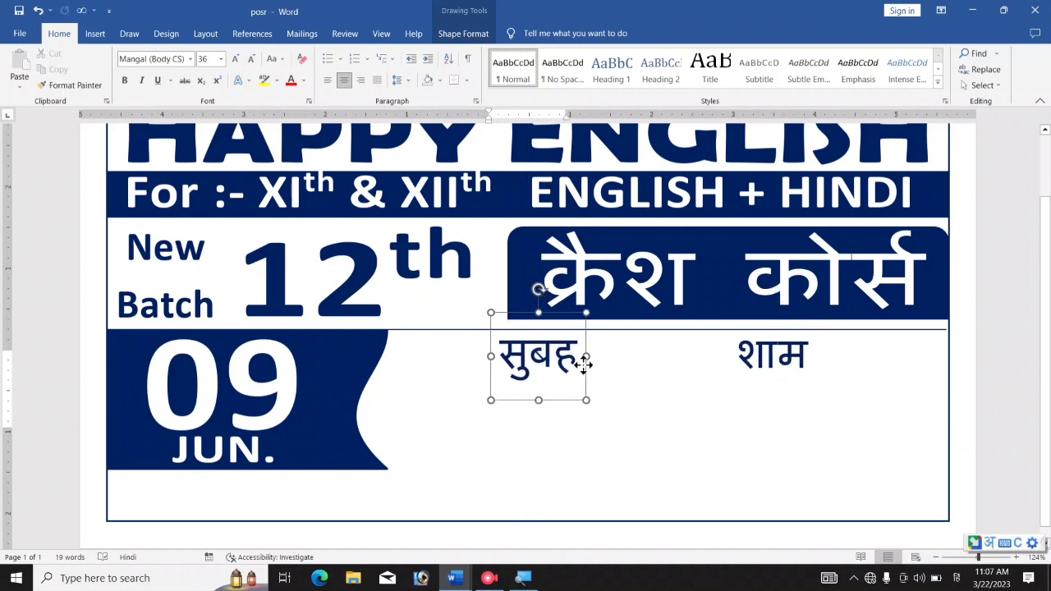
{"action": "left_click", "coordinate": [775, 361]}
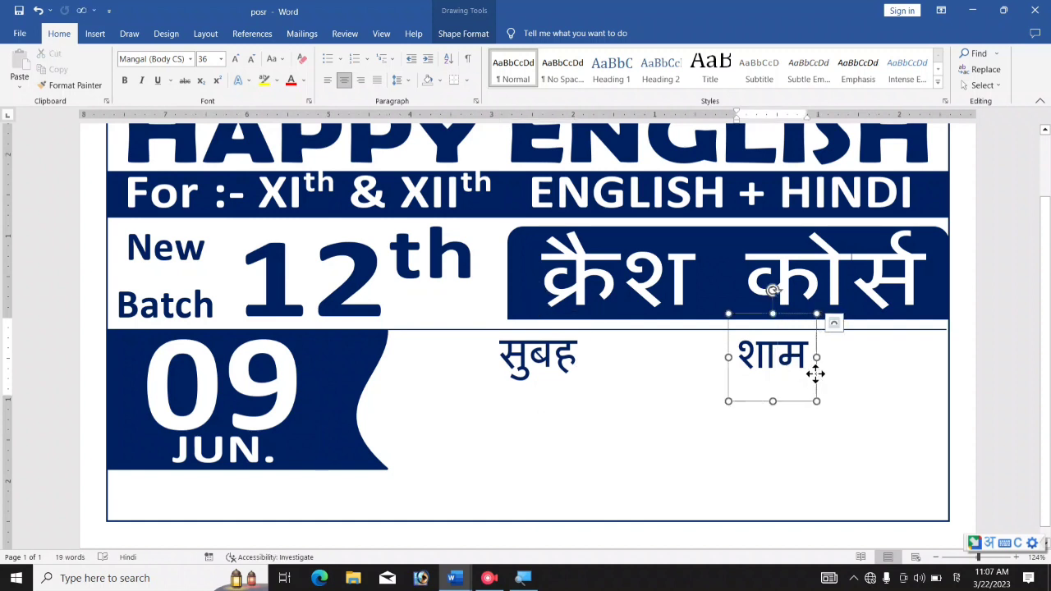
{"action": "left_click", "coordinate": [587, 370]}
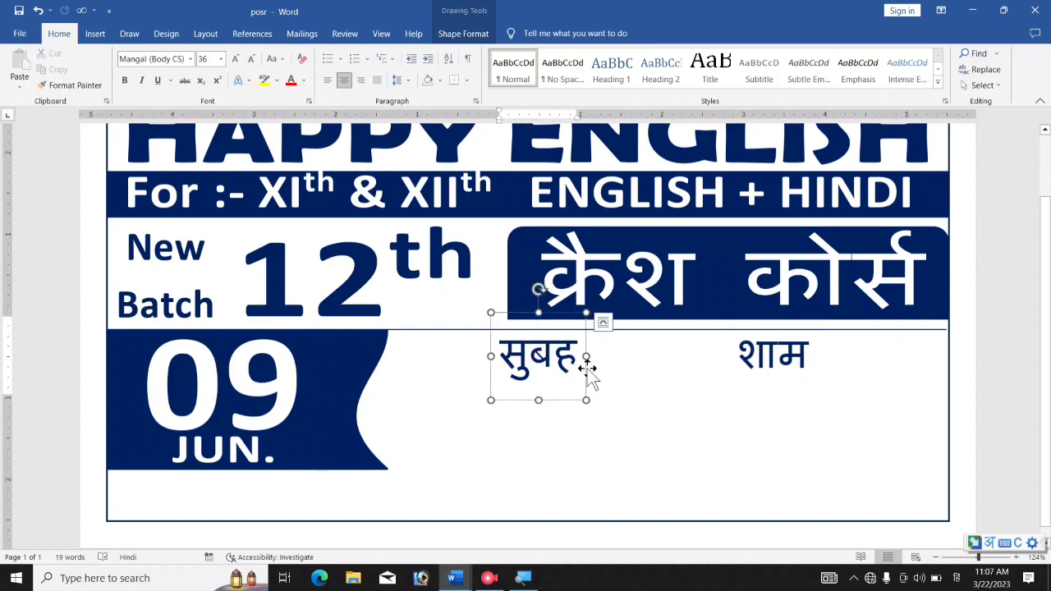
{"action": "left_click_drag", "start_coordinate": [589, 366], "coordinate": [589, 362]}
{"action": "left_click", "coordinate": [792, 370]}
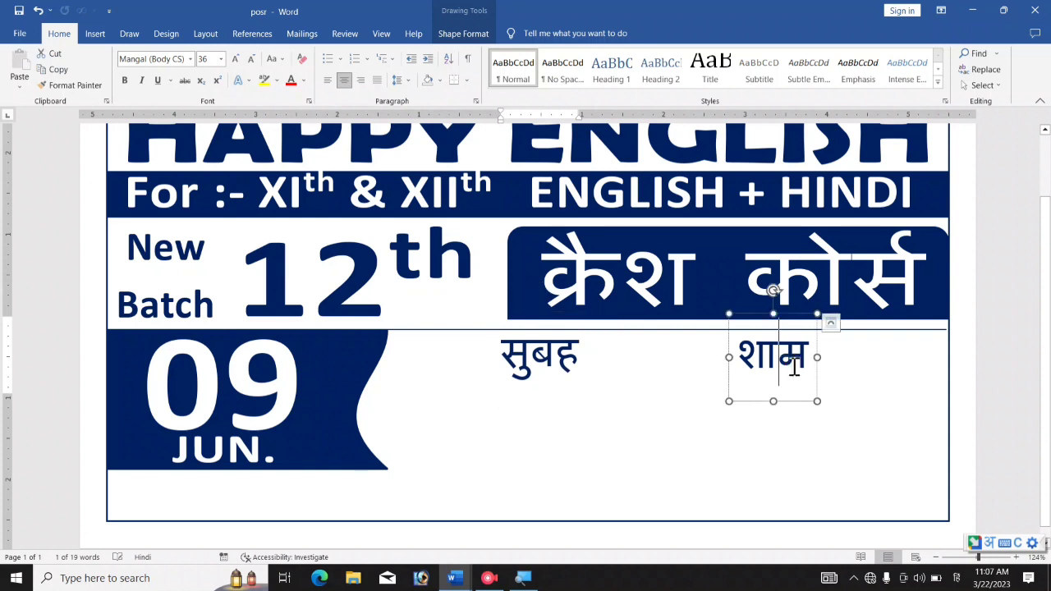
{"action": "left_click", "coordinate": [816, 374]}
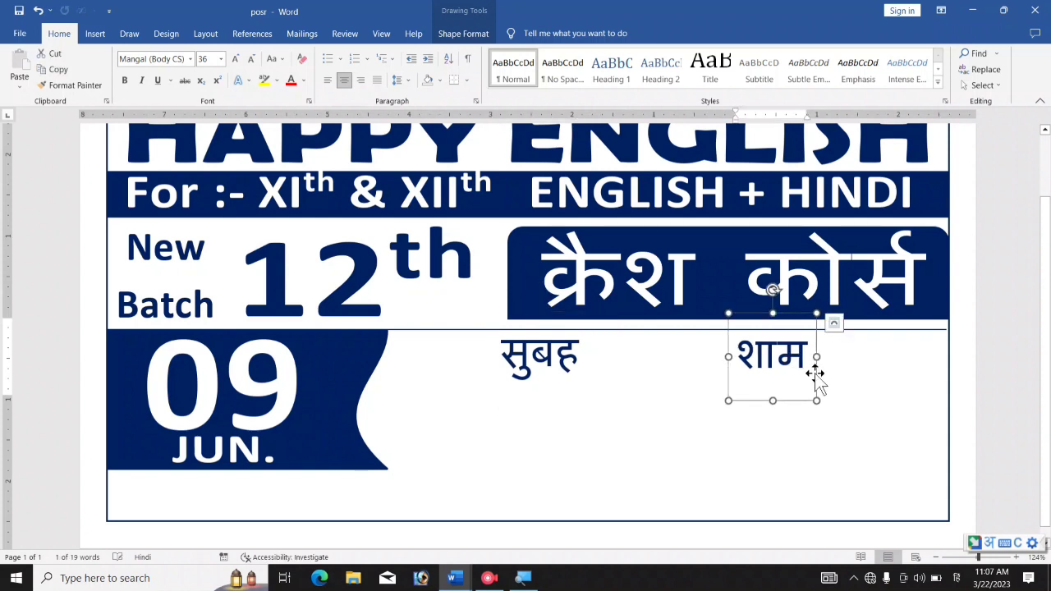
{"action": "left_click_drag", "start_coordinate": [815, 374], "coordinate": [822, 371]}
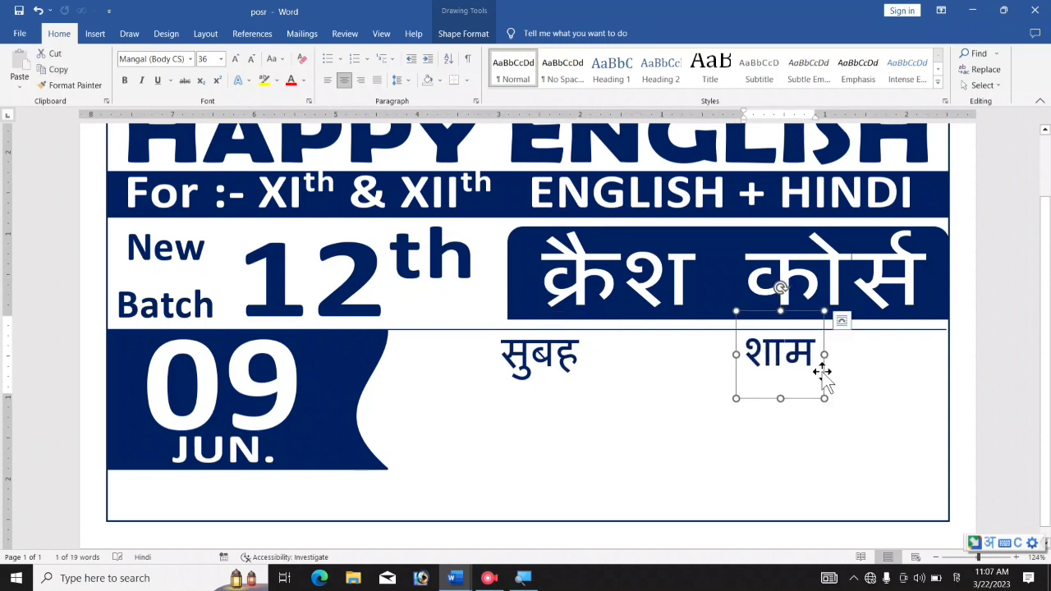
Step: Draw a rectangle about 0.46" high by 2.1" wide beneath "सुबह", with no fill and a dark blue outline
{"action": "left_click", "coordinate": [99, 36]}
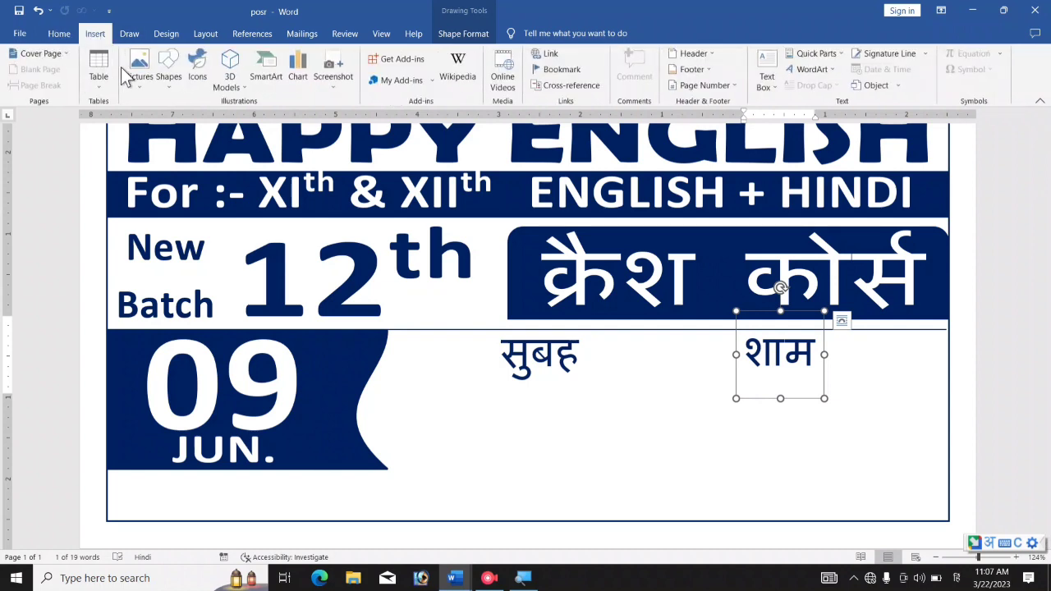
{"action": "left_click", "coordinate": [168, 67]}
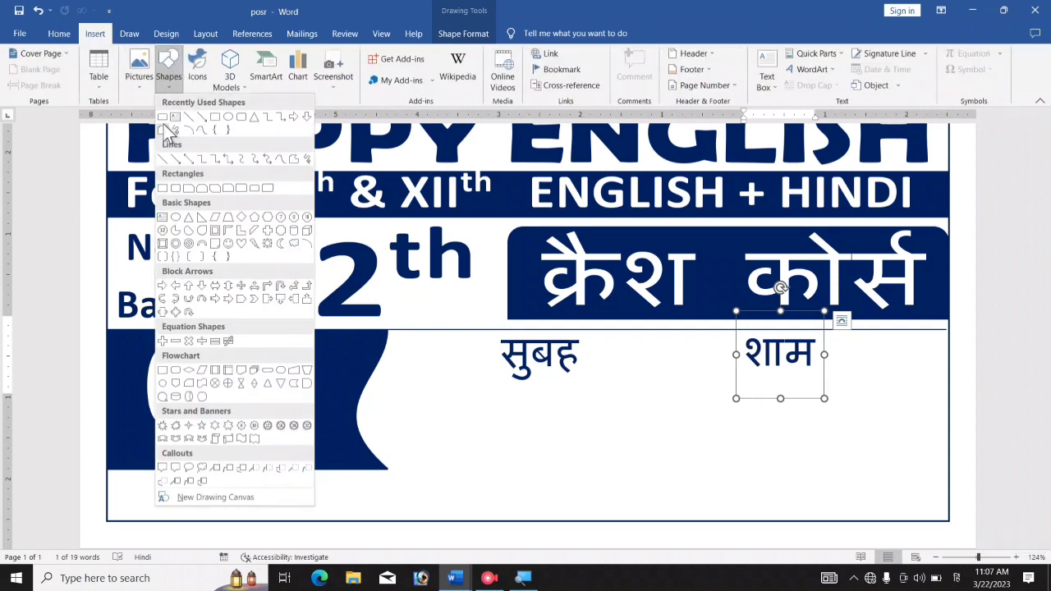
{"action": "left_click", "coordinate": [217, 129]}
{"action": "left_click_drag", "start_coordinate": [479, 377], "coordinate": [669, 425]}
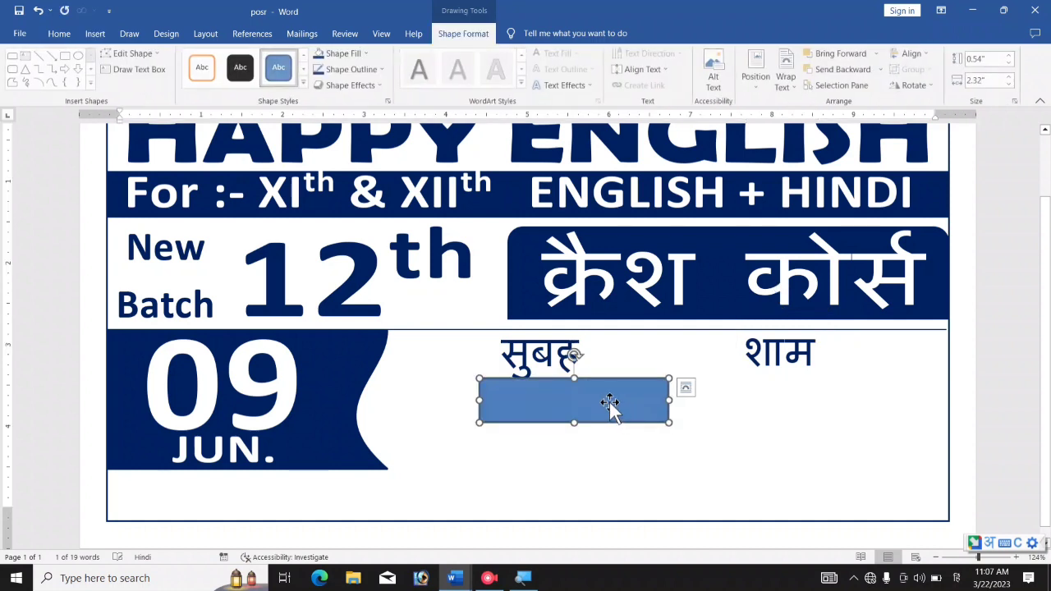
{"action": "left_click_drag", "start_coordinate": [610, 403], "coordinate": [560, 422]}
{"action": "left_click_drag", "start_coordinate": [651, 401], "coordinate": [640, 402]}
{"action": "left_click_drag", "start_coordinate": [465, 403], "coordinate": [467, 403]}
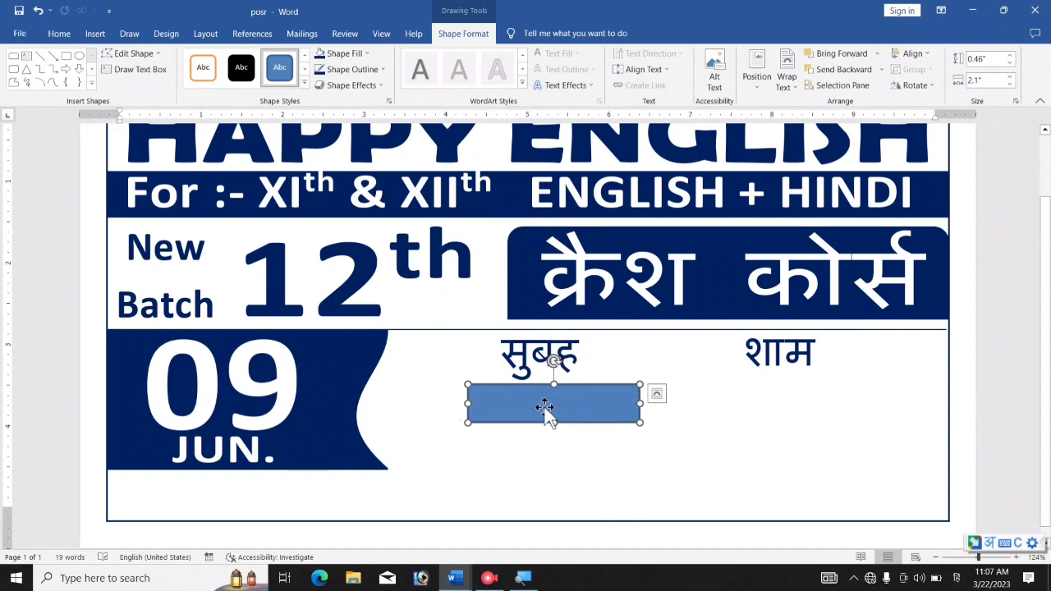
{"action": "left_click", "coordinate": [345, 53]}
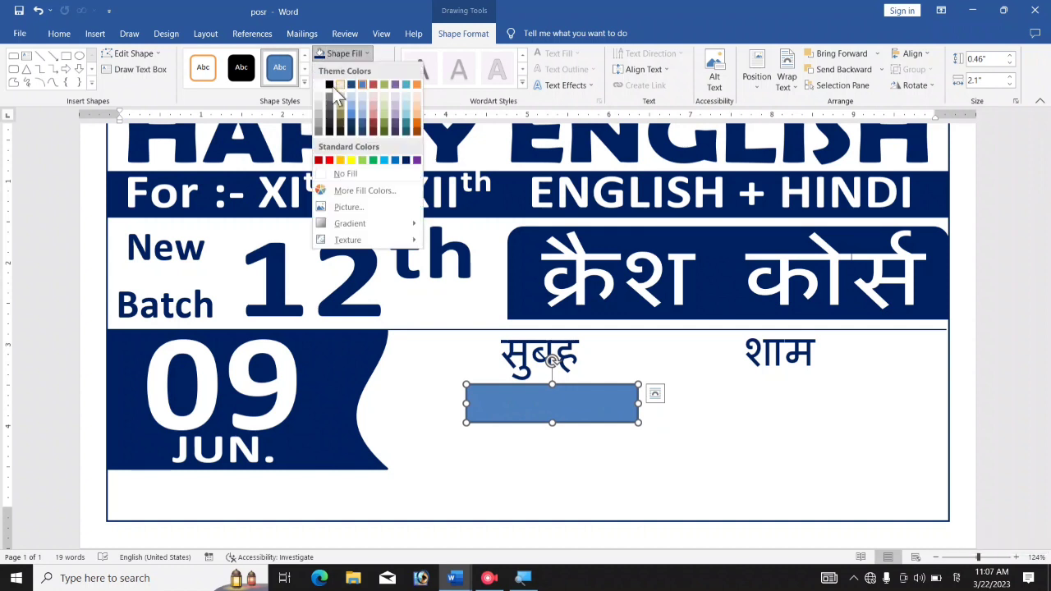
{"action": "left_click", "coordinate": [346, 174]}
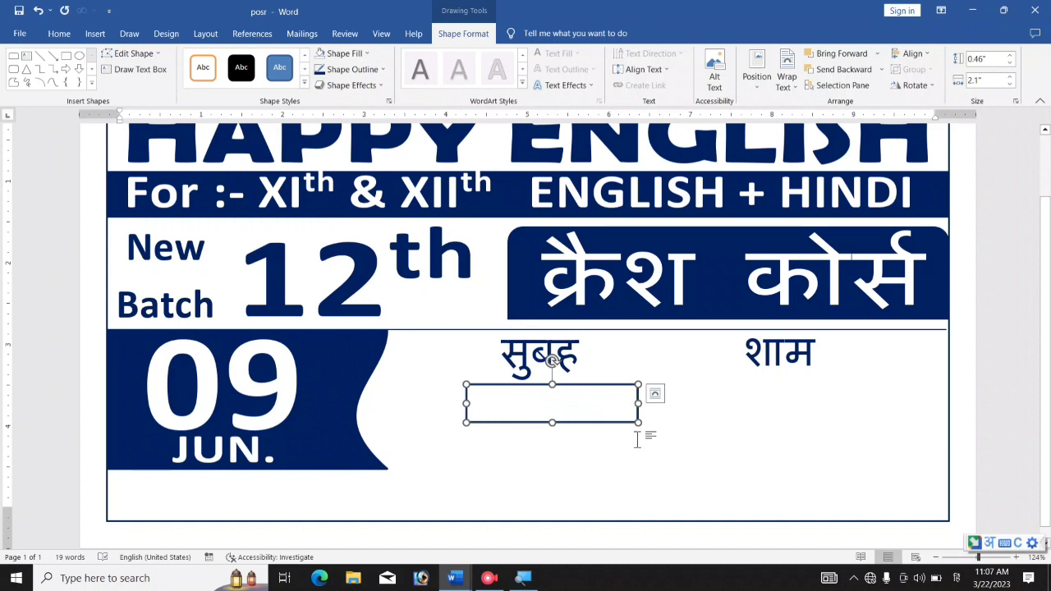
Step: Duplicate the outlined rectangle and place the copy directly beneath the original with a narrow gap between them
{"action": "left_click_drag", "start_coordinate": [637, 441], "coordinate": [605, 435]}
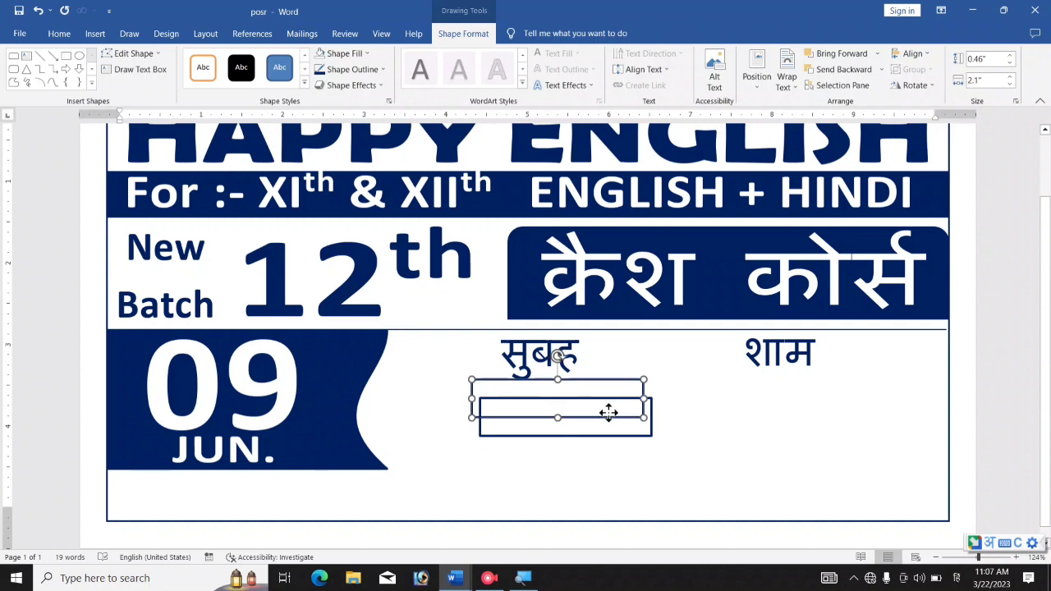
{"action": "scroll", "coordinate": [605, 417], "scroll_direction": "up", "scroll_amount": 1}
{"action": "left_click", "coordinate": [603, 430]}
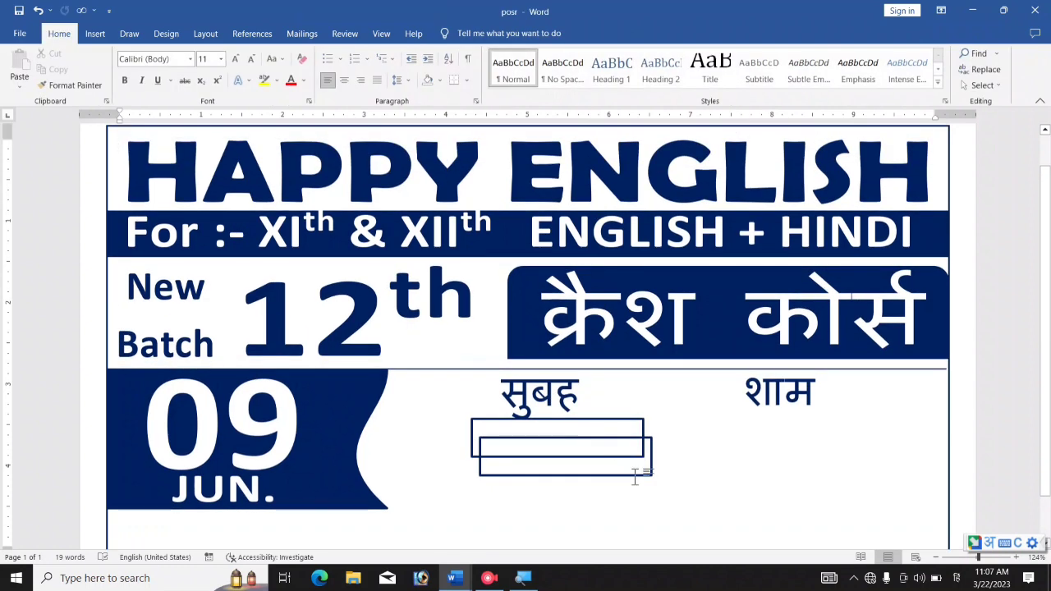
{"action": "left_click_drag", "start_coordinate": [629, 475], "coordinate": [622, 501]}
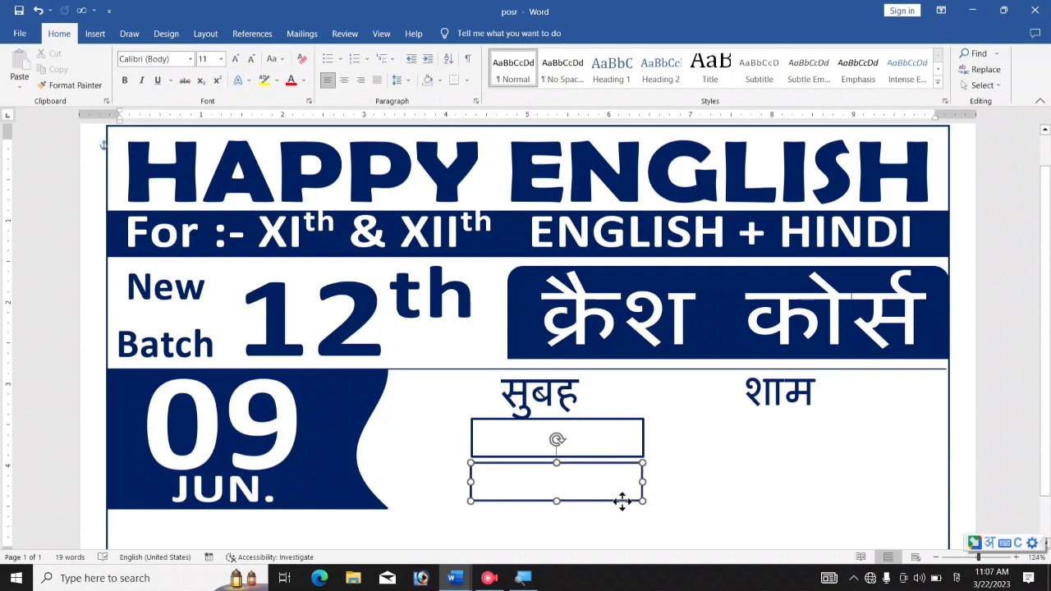
Step: Nudge the "सुबह" WordArt slightly up and to the right so it sits centred above the two boxes
{"action": "left_click", "coordinate": [557, 402]}
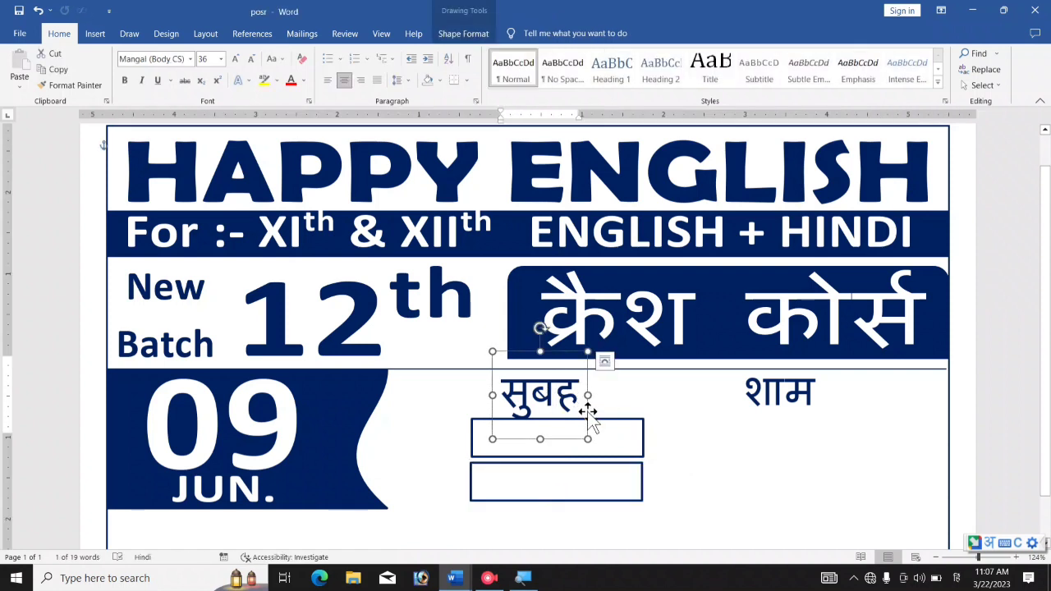
{"action": "left_click", "coordinate": [588, 410]}
{"action": "key", "text": "ctrl+Up"}
{"action": "key", "text": "ctrl+Up"}
{"action": "key", "text": "ctrl+Right"}
{"action": "key", "text": "ctrl+Right"}
{"action": "key", "text": "ctrl+Right"}
{"action": "key", "text": "ctrl+Right"}
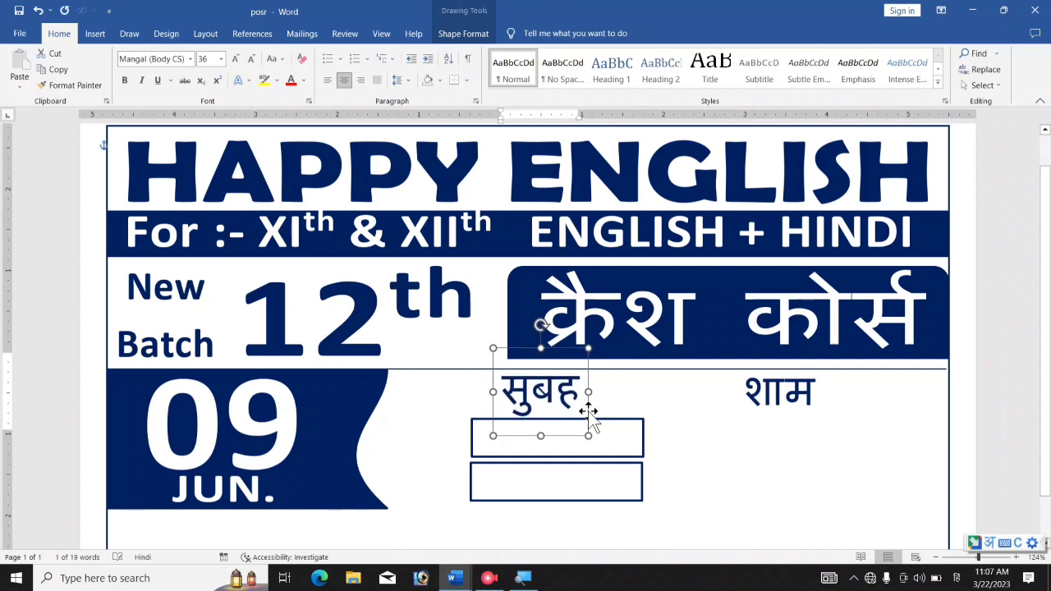
{"action": "key", "text": "ctrl+Right"}
{"action": "key", "text": "ctrl+Right"}
{"action": "key", "text": "ctrl+Right"}
{"action": "key", "text": "ctrl+Right"}
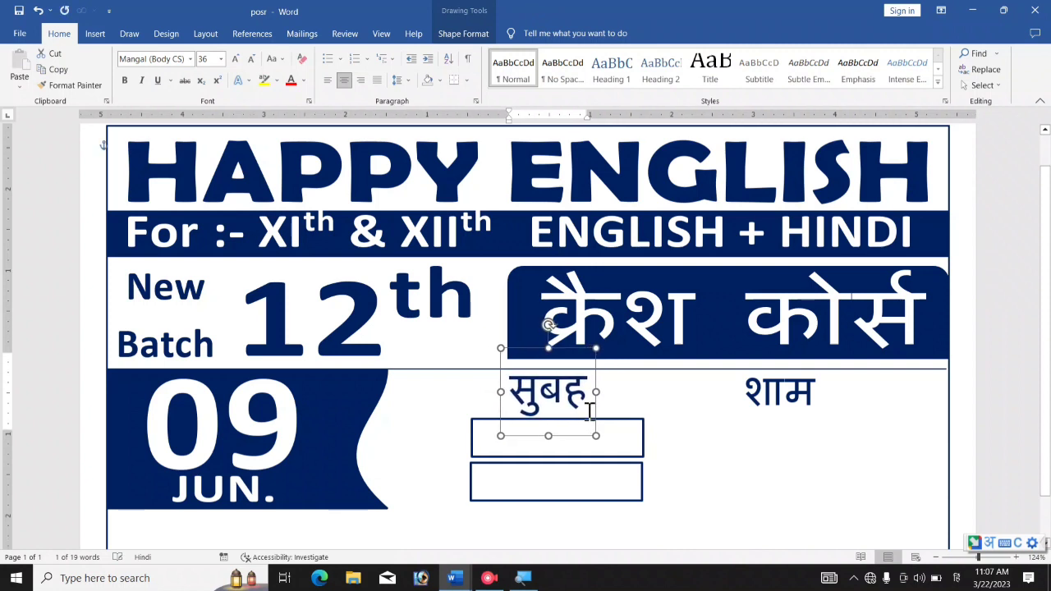
{"action": "key", "text": "ctrl+Up"}
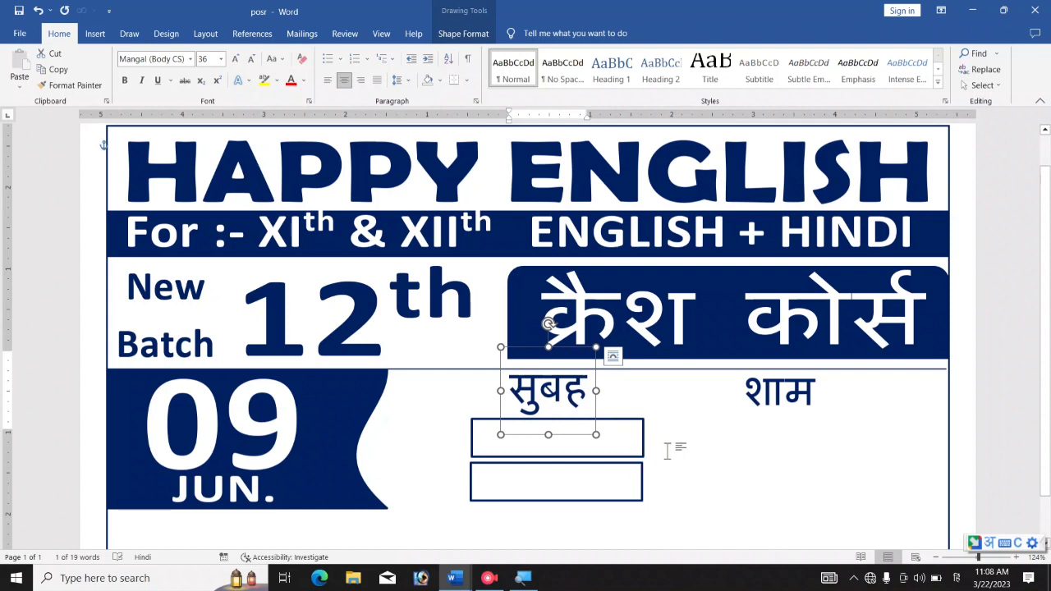
Step: Select both rectangles beneath "सुबह" and group them
{"action": "left_click", "coordinate": [618, 444]}
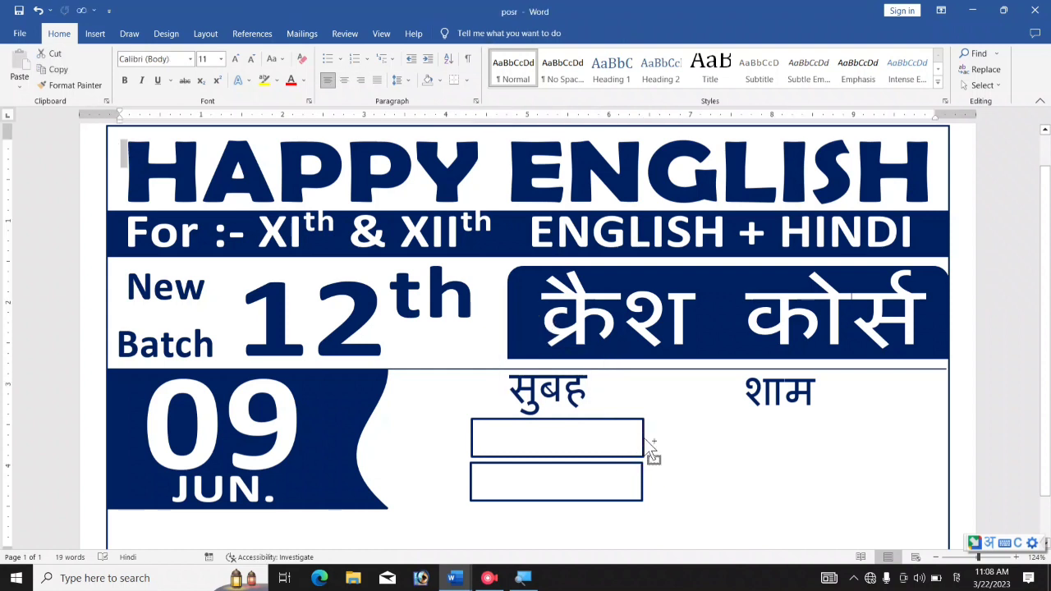
{"action": "left_click", "coordinate": [644, 444]}
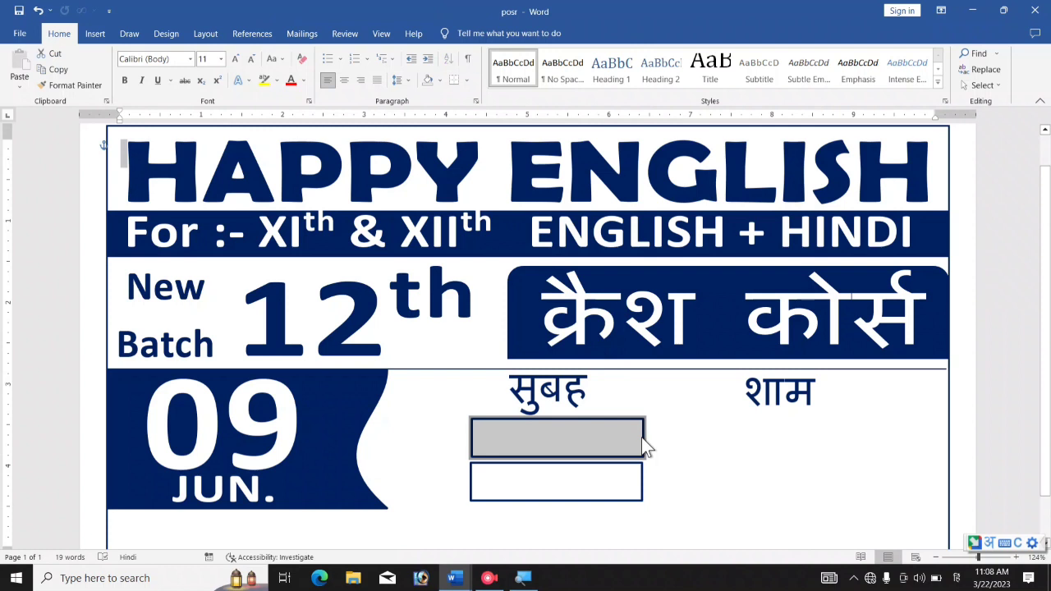
{"action": "left_click", "coordinate": [641, 480], "text": "shift"}
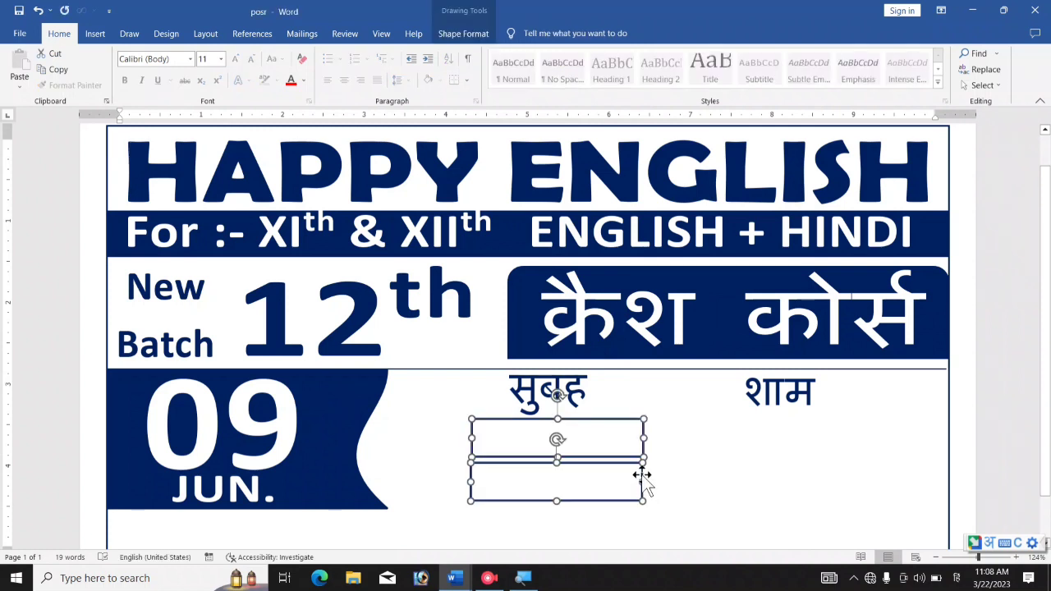
{"action": "right_click", "coordinate": [642, 478]}
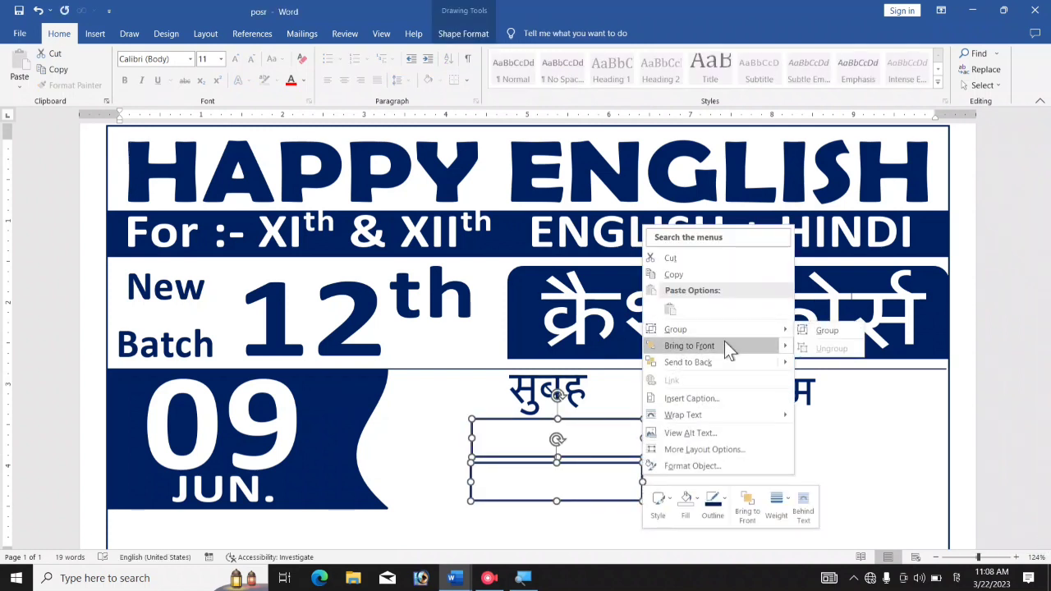
{"action": "mouse_move", "coordinate": [745, 332]}
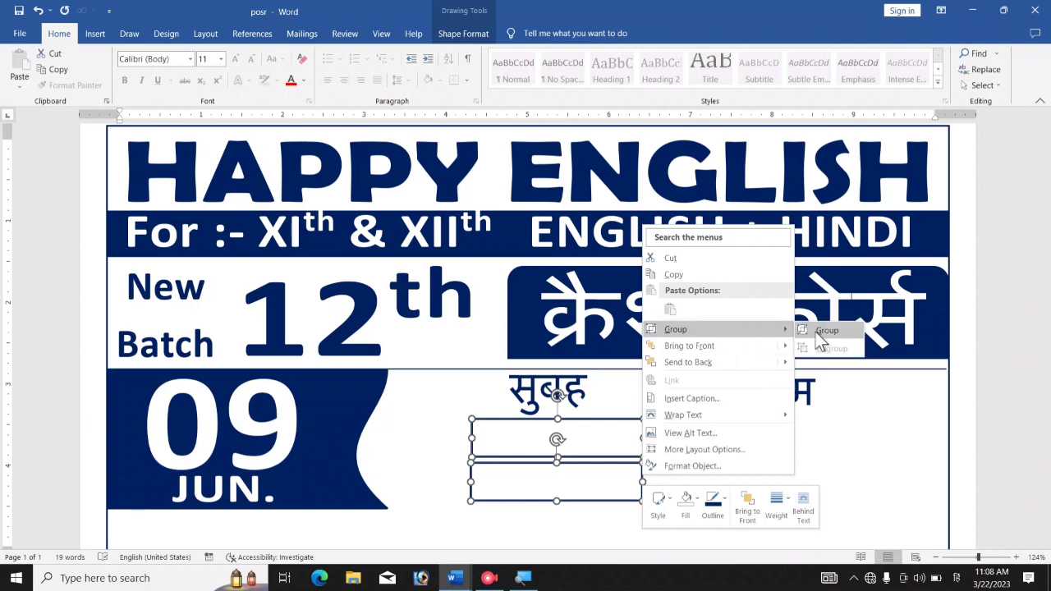
{"action": "left_click", "coordinate": [819, 337]}
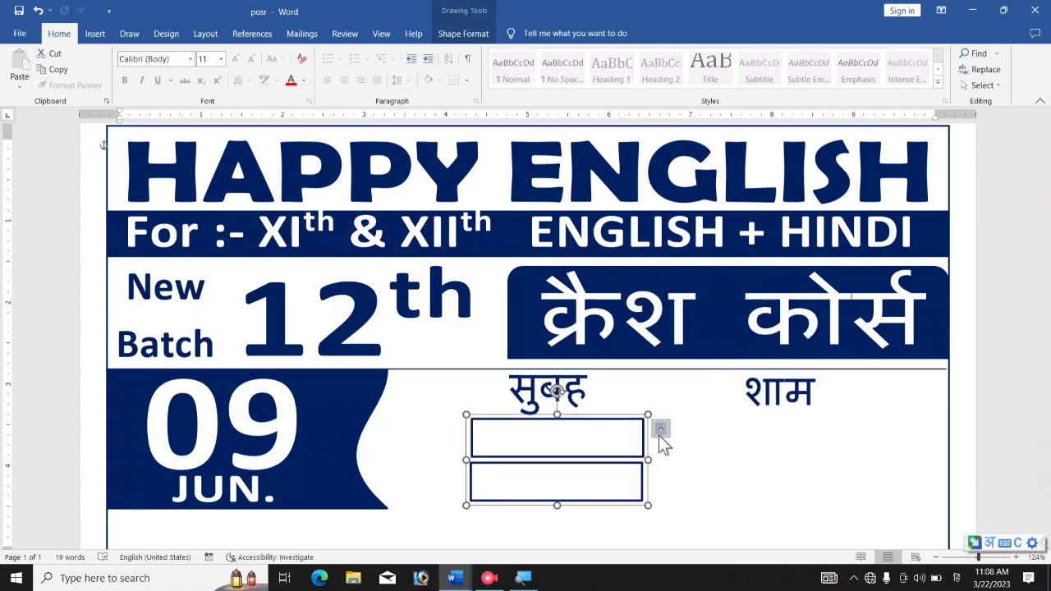
Step: Duplicate the grouped boxes beneath "शाम", and move the original group up under "सुबह" at a slightly reduced height
{"action": "left_click_drag", "start_coordinate": [558, 439], "coordinate": [806, 459]}
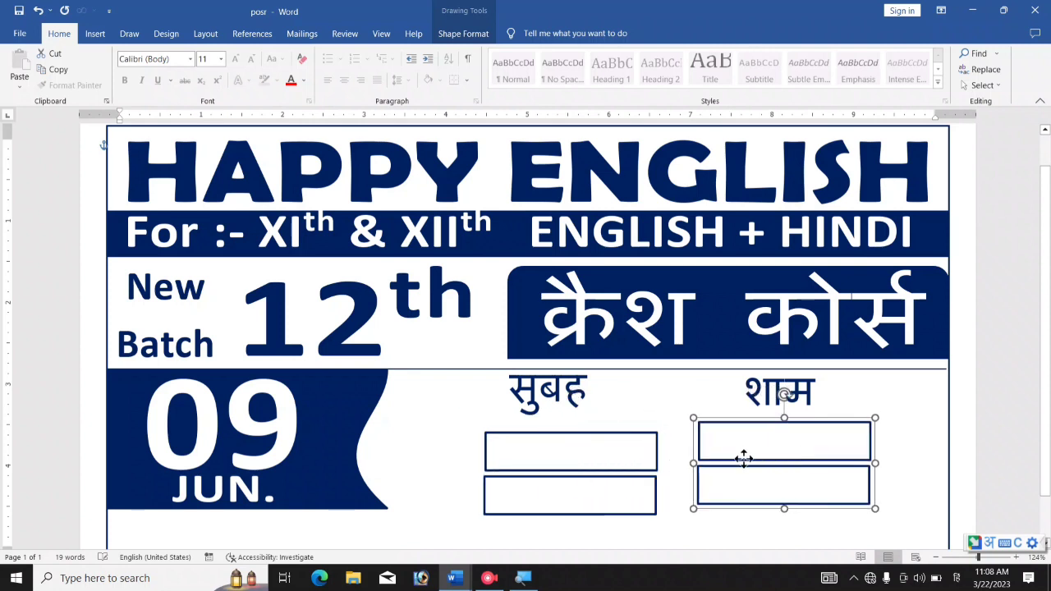
{"action": "left_click", "coordinate": [595, 451]}
{"action": "left_click", "coordinate": [567, 441]}
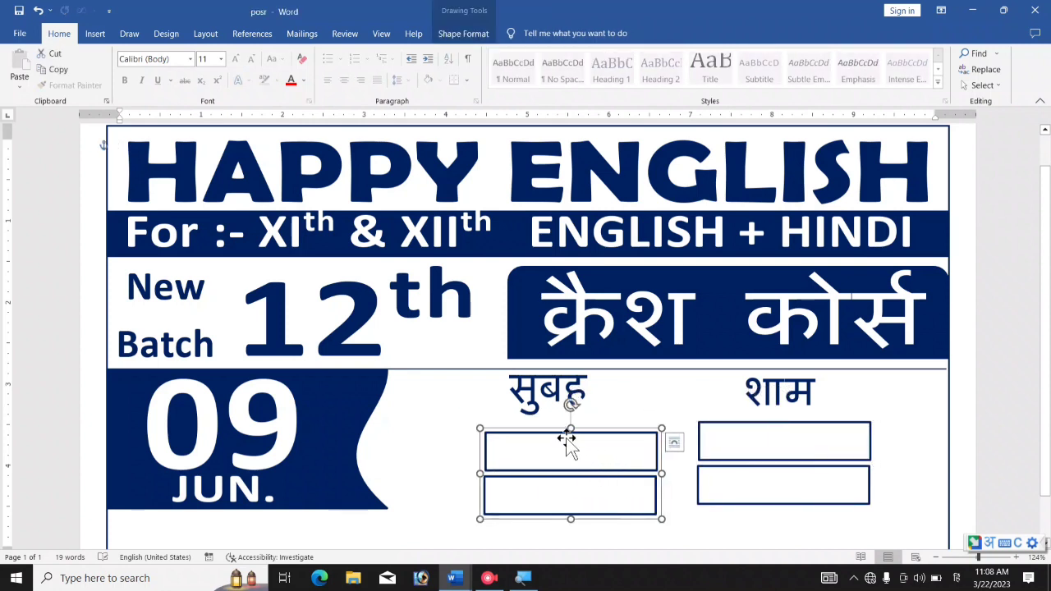
{"action": "left_click_drag", "start_coordinate": [566, 436], "coordinate": [558, 425]}
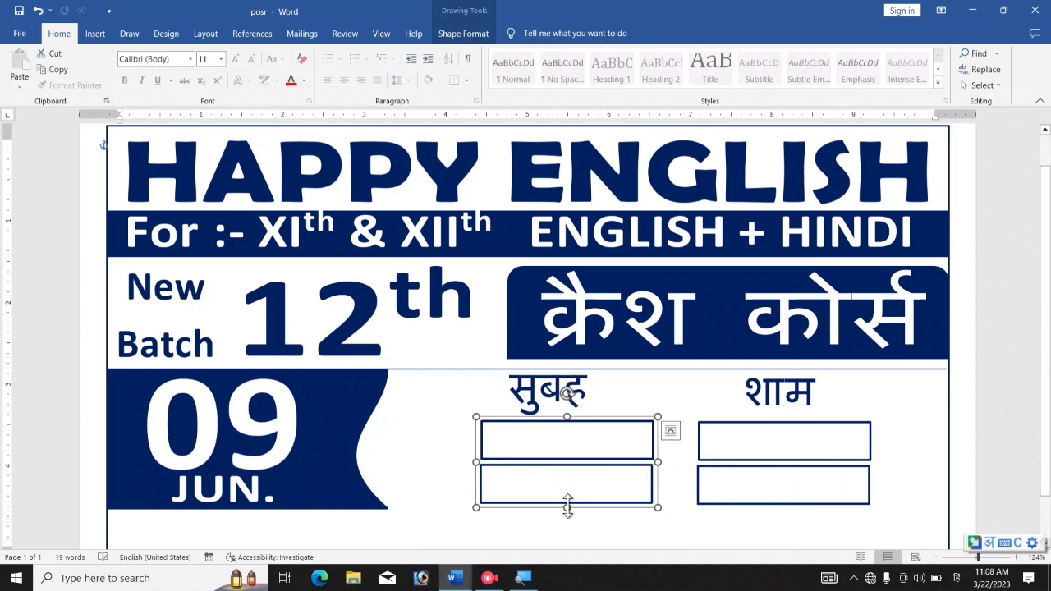
{"action": "left_click_drag", "start_coordinate": [567, 508], "coordinate": [567, 502]}
Step: Reduce the height of the box group beneath "शाम" slightly and line it up with the group beneath "सुबह"
{"action": "left_click", "coordinate": [781, 445]}
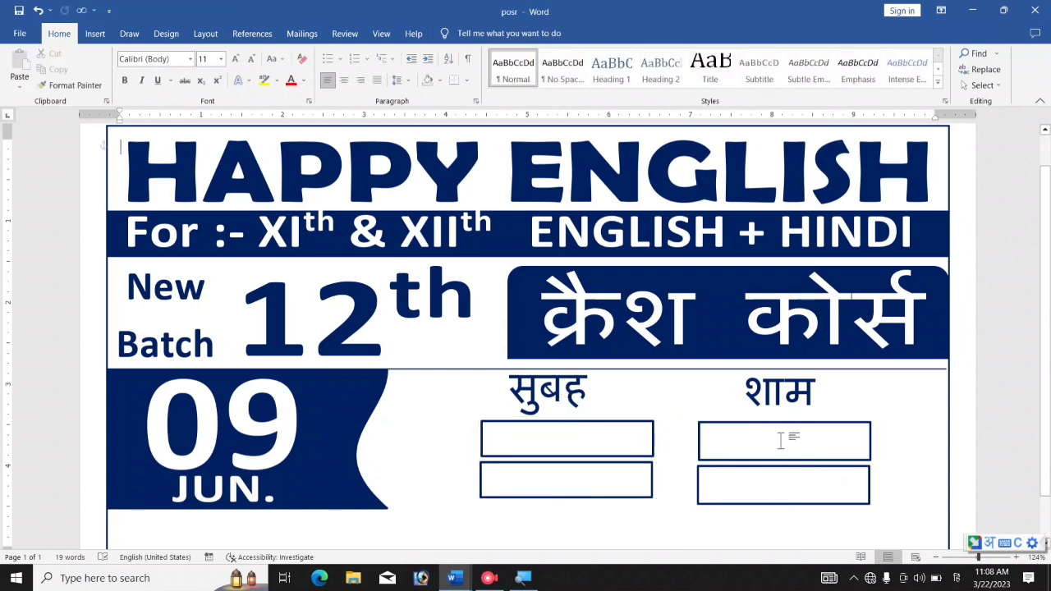
{"action": "left_click", "coordinate": [813, 429]}
{"action": "left_click", "coordinate": [870, 427]}
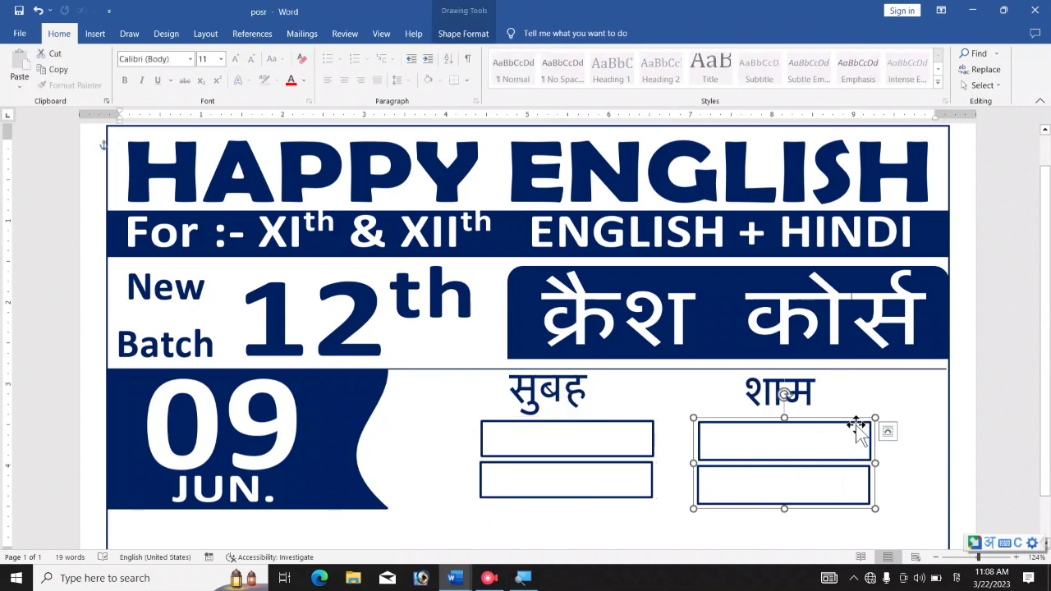
{"action": "left_click", "coordinate": [828, 421]}
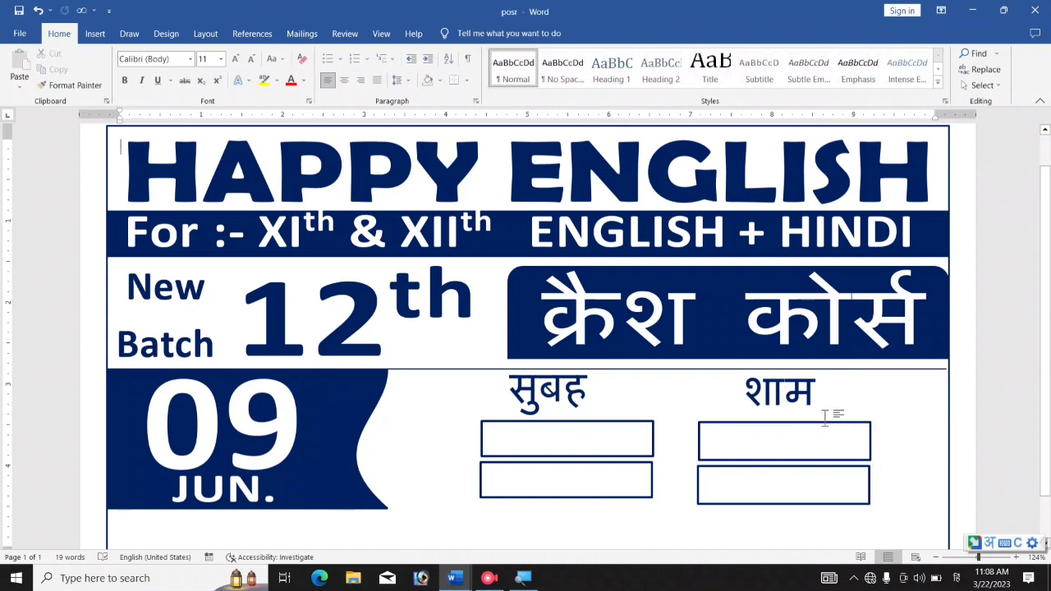
{"action": "left_click", "coordinate": [825, 422]}
{"action": "left_click_drag", "start_coordinate": [824, 420], "coordinate": [828, 410]}
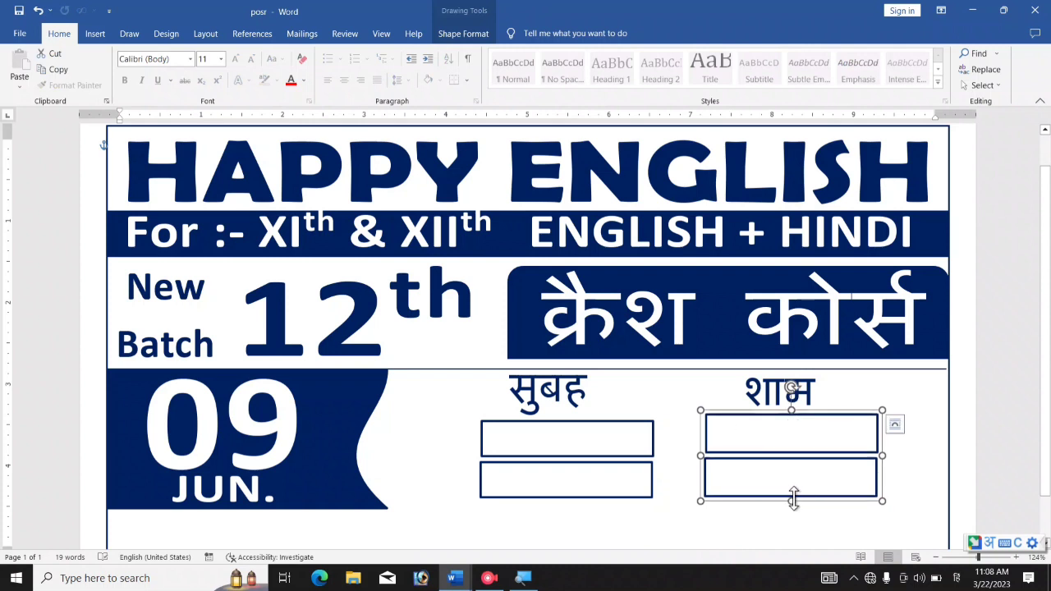
{"action": "left_click_drag", "start_coordinate": [793, 497], "coordinate": [794, 488]}
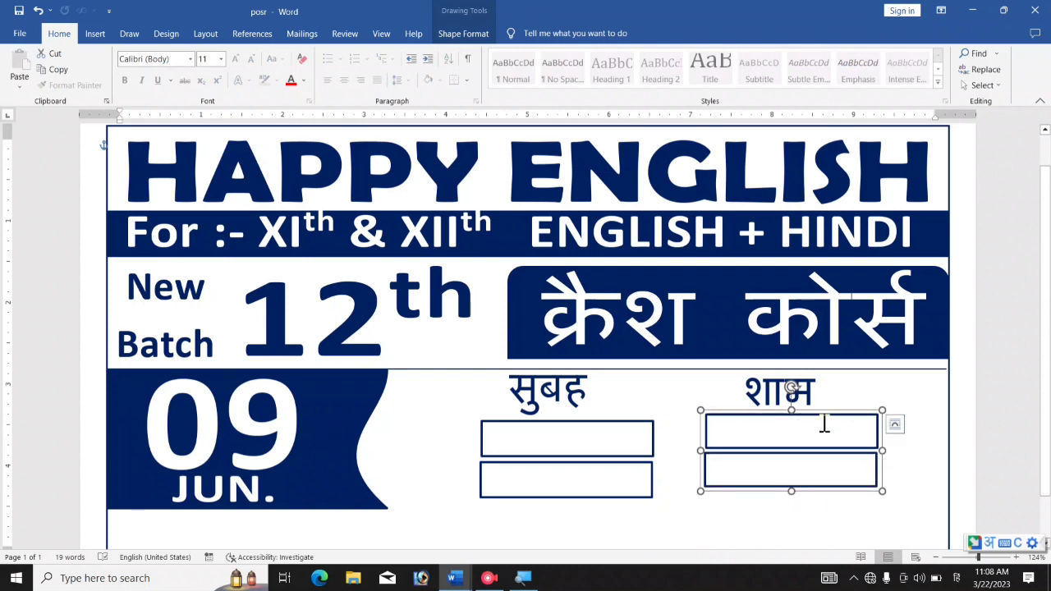
{"action": "left_click_drag", "start_coordinate": [821, 422], "coordinate": [821, 422]}
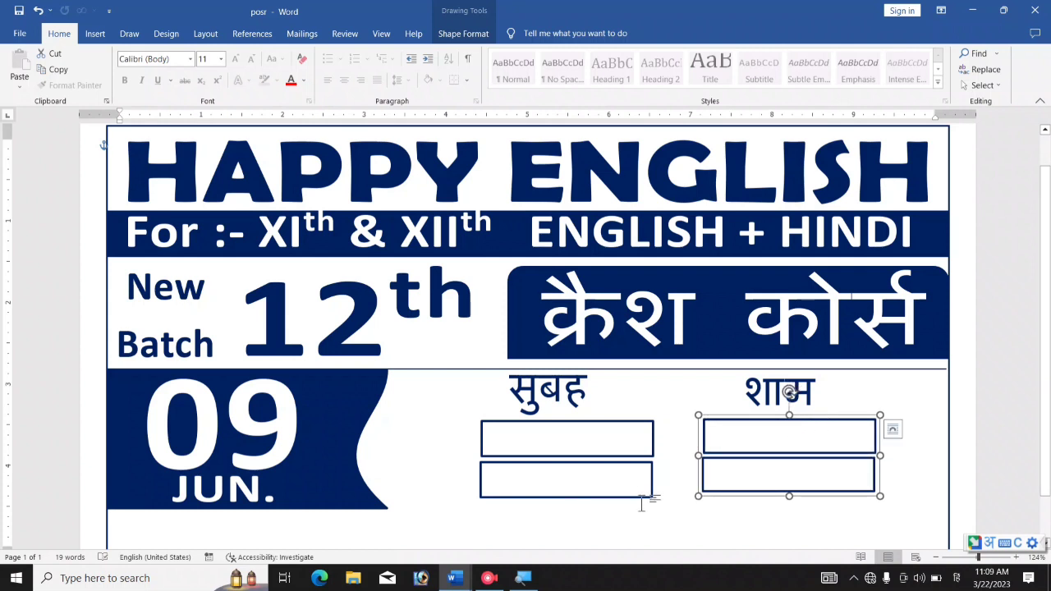
Step: Copy the "New Batch" WordArt onto the boxes beneath "सुबह" and select the copy's text
{"action": "left_click", "coordinate": [165, 349]}
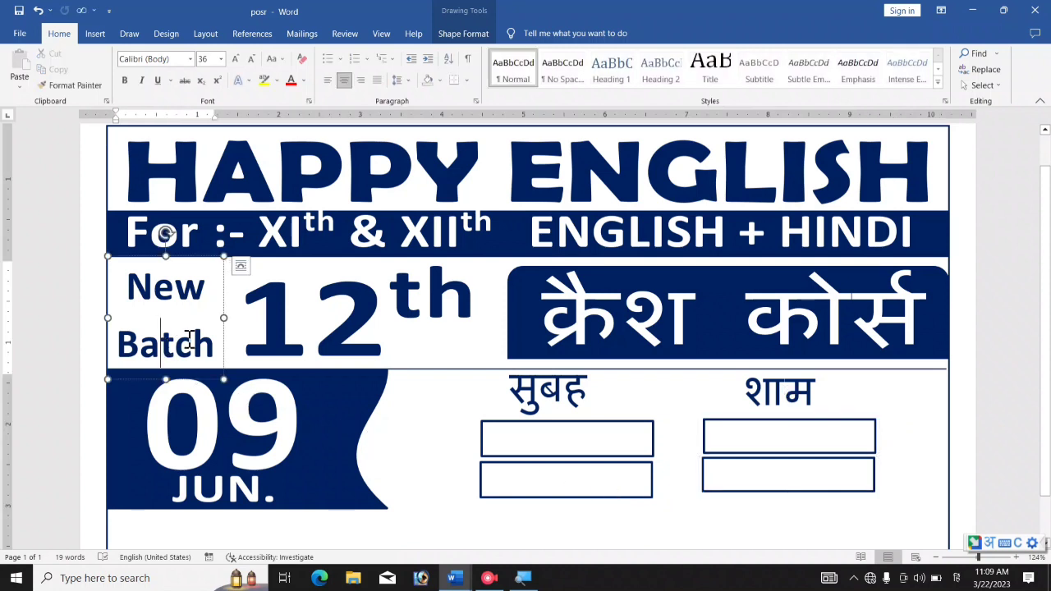
{"action": "left_click", "coordinate": [224, 335]}
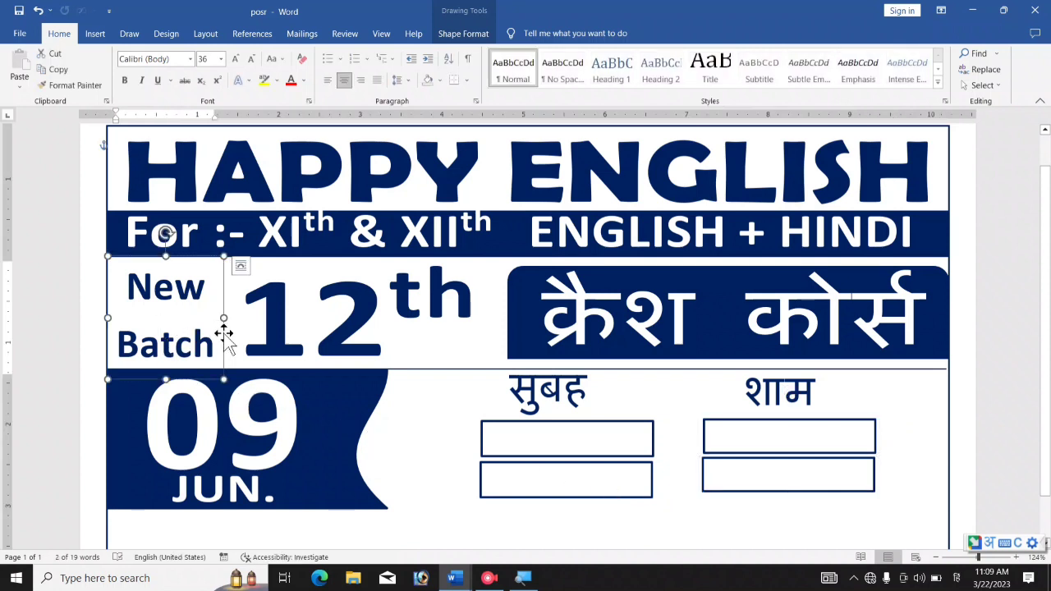
{"action": "key", "text": "ctrl+c"}
{"action": "key", "text": "ctrl+v"}
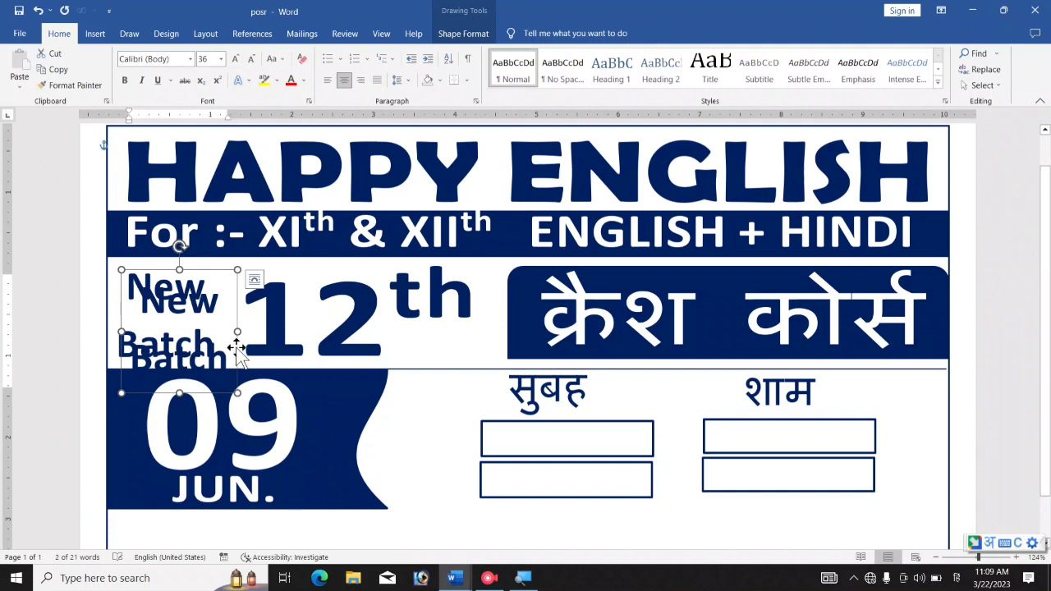
{"action": "left_click_drag", "start_coordinate": [322, 393], "coordinate": [651, 493]}
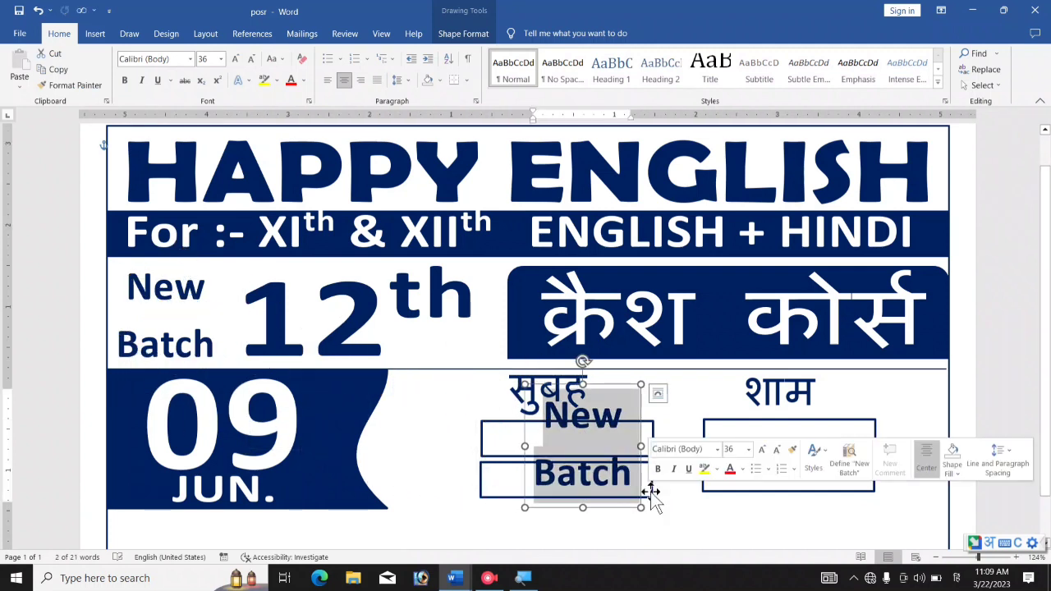
Step: Switch the keyboard input to English and replace the copied "New Batch" text with "09 to 10am"
{"action": "type", "text": "09"}
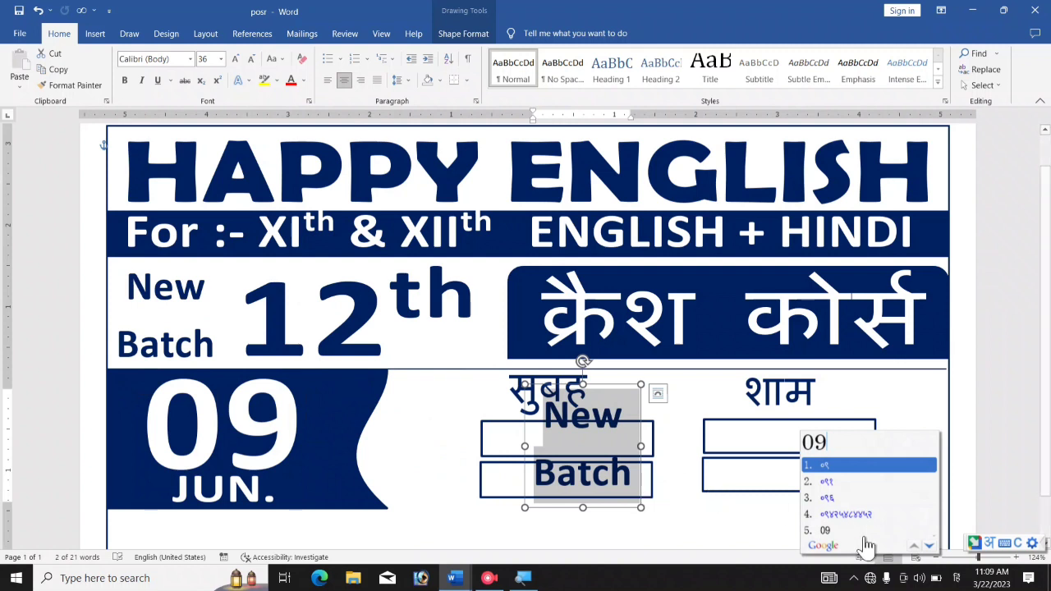
{"action": "left_click", "coordinate": [957, 578]}
{"action": "left_click", "coordinate": [939, 425]}
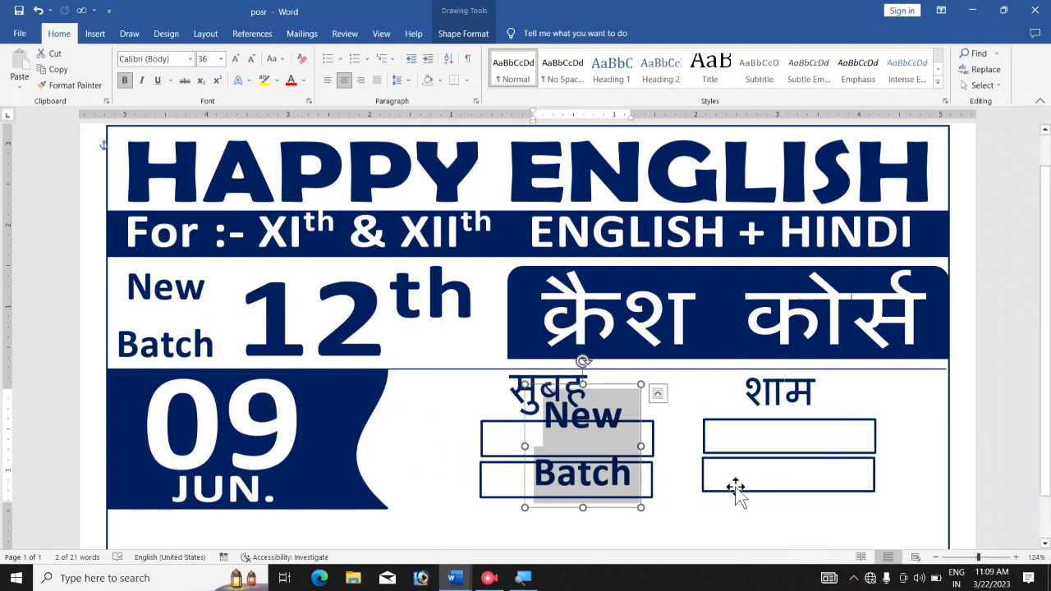
{"action": "type", "text": "09"}
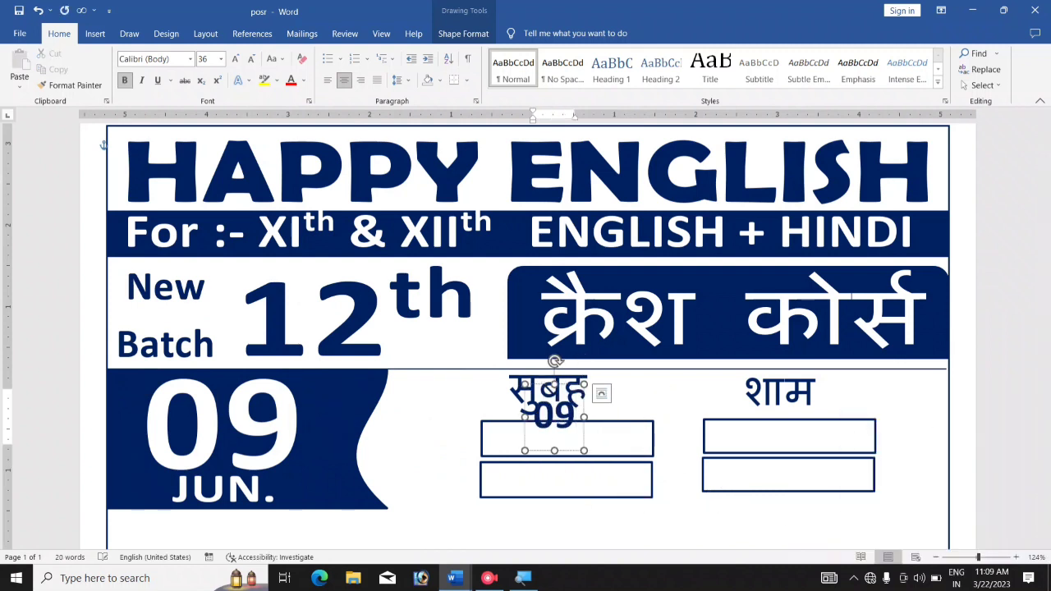
{"action": "type", "text": " t"}
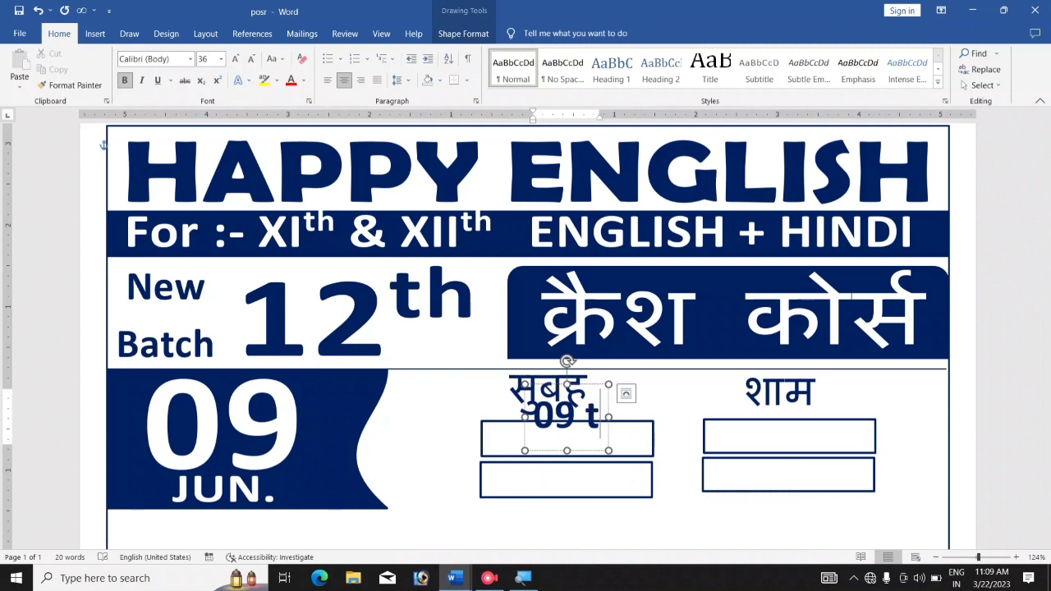
{"action": "type", "text": "o"}
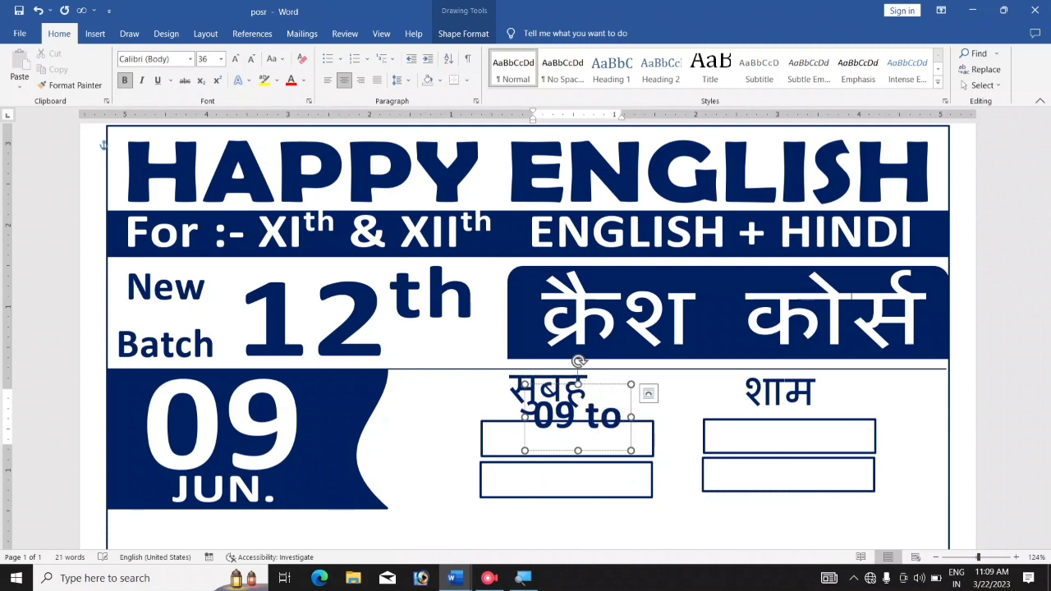
{"action": "type", "text": " 10a"}
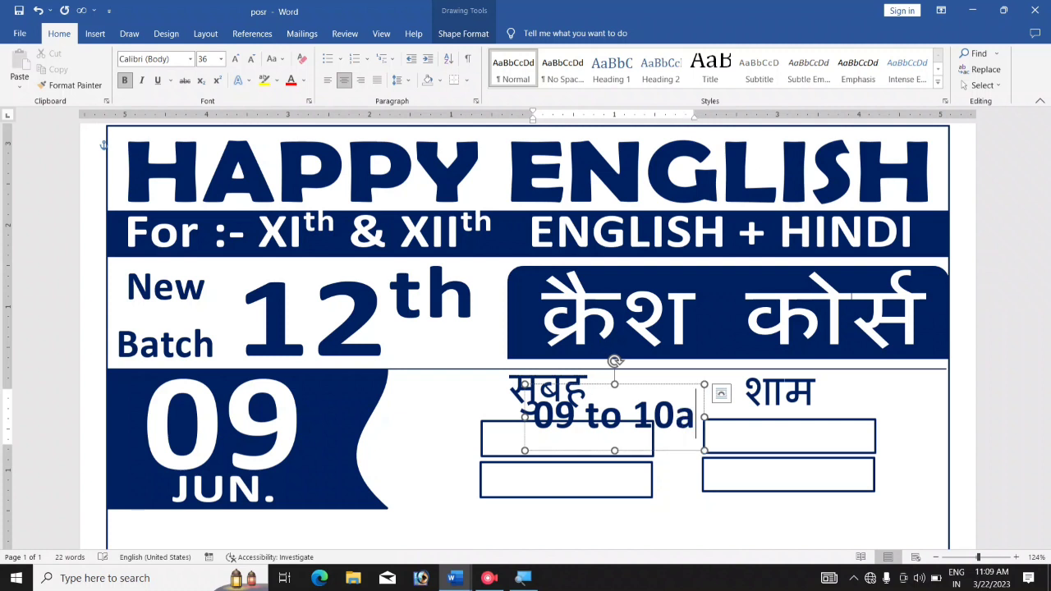
{"action": "type", "text": "m"}
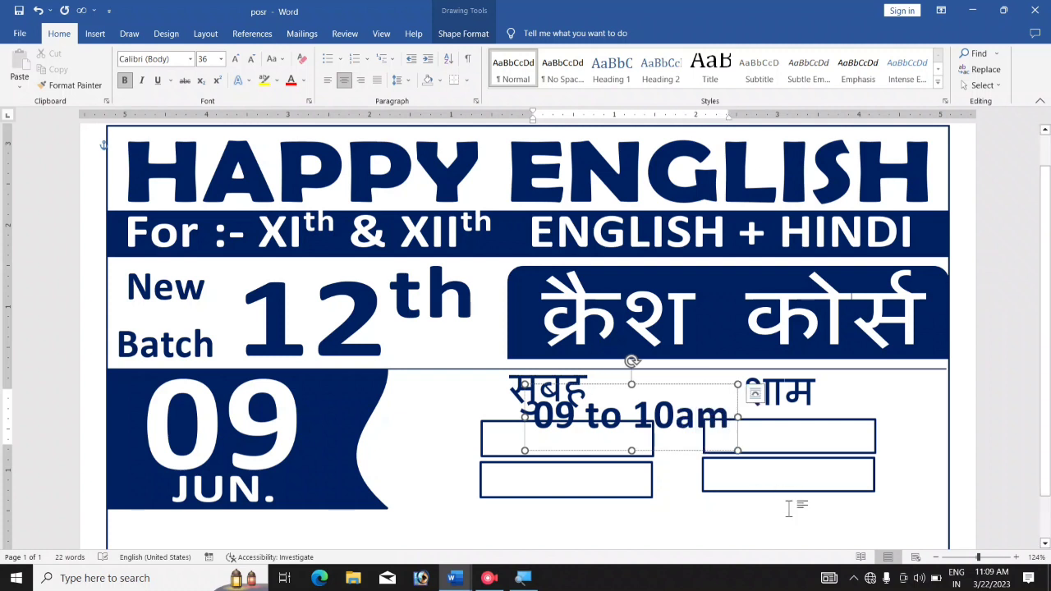
Step: Reduce the "09 to 10am" text to size 26 and fit it inside the upper box beneath "सुबह"
{"action": "left_click_drag", "start_coordinate": [679, 451], "coordinate": [638, 472]}
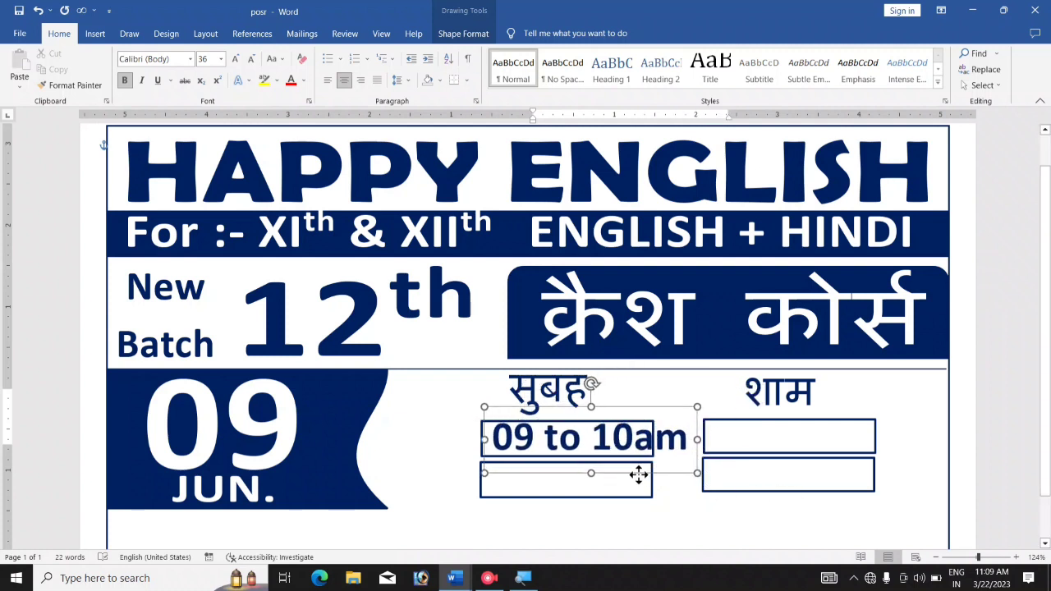
{"action": "left_click", "coordinate": [252, 59]}
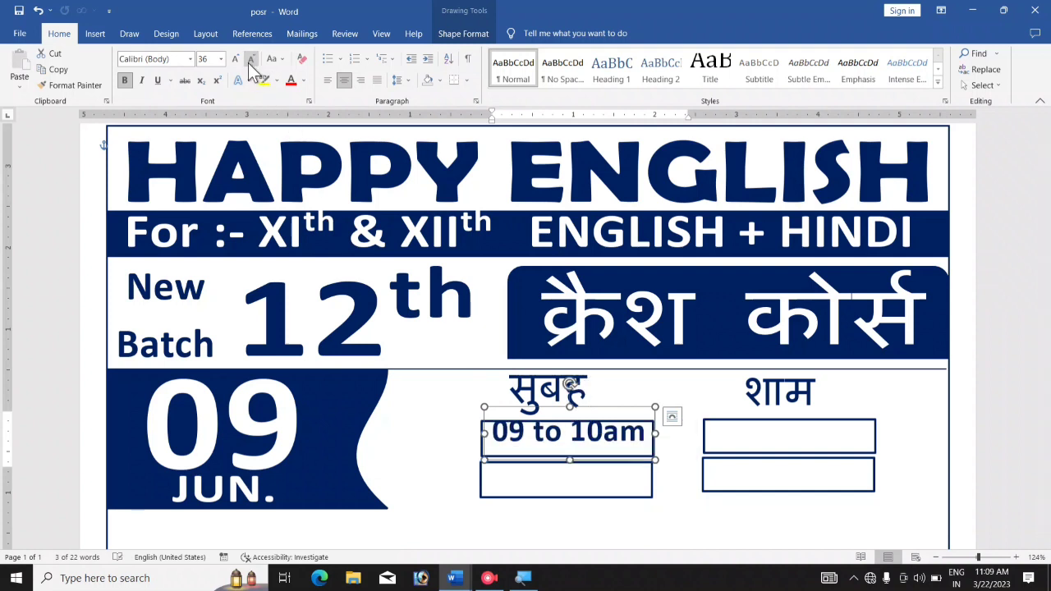
{"action": "left_click", "coordinate": [251, 59]}
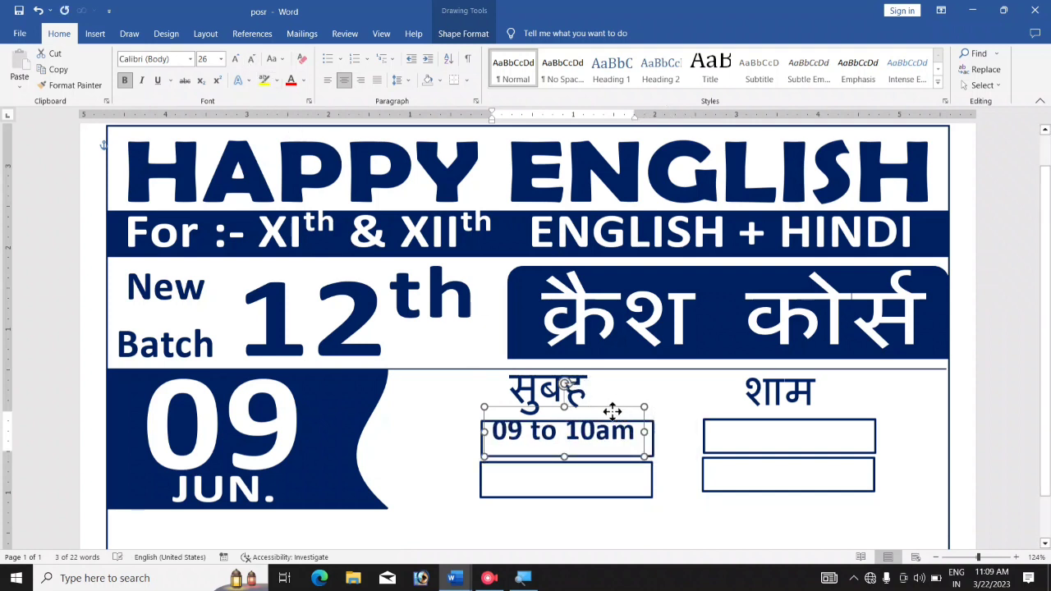
{"action": "left_click_drag", "start_coordinate": [614, 405], "coordinate": [611, 413]}
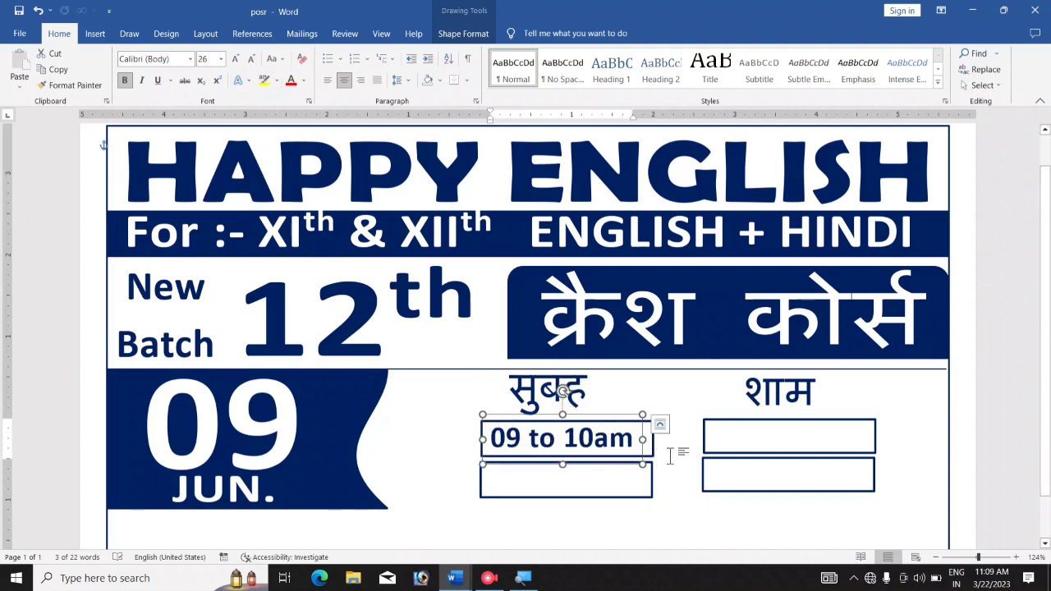
{"action": "left_click", "coordinate": [681, 503]}
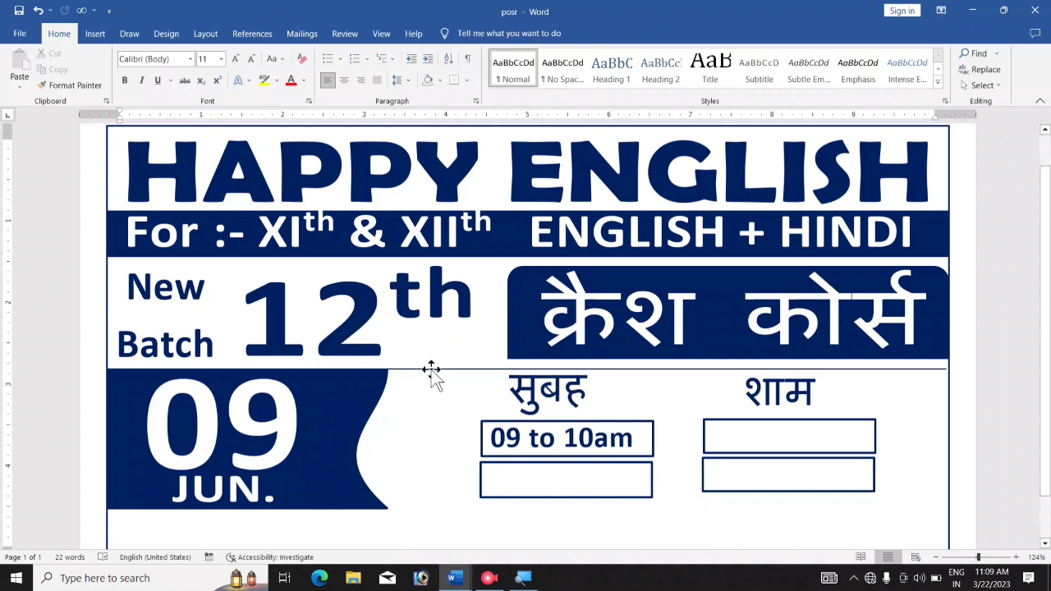
Step: Duplicate the horizontal divider line above the date banner and place the copy along the banner's lower edge
{"action": "left_click", "coordinate": [431, 370]}
{"action": "left_click_drag", "start_coordinate": [431, 370], "coordinate": [413, 508]}
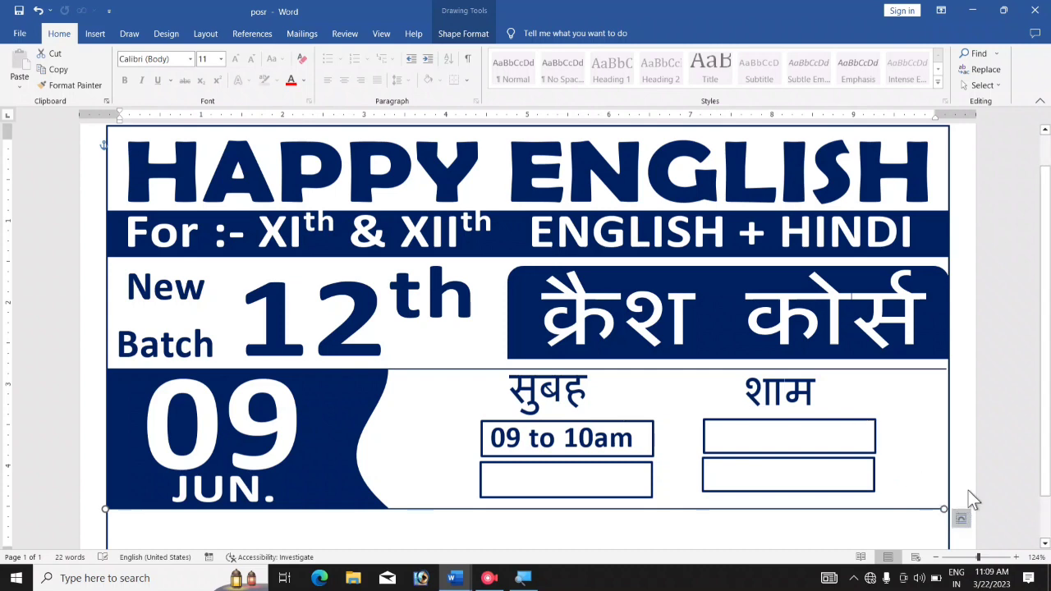
{"action": "left_click", "coordinate": [992, 453]}
{"action": "scroll", "coordinate": [683, 434], "scroll_direction": "down", "scroll_amount": 1}
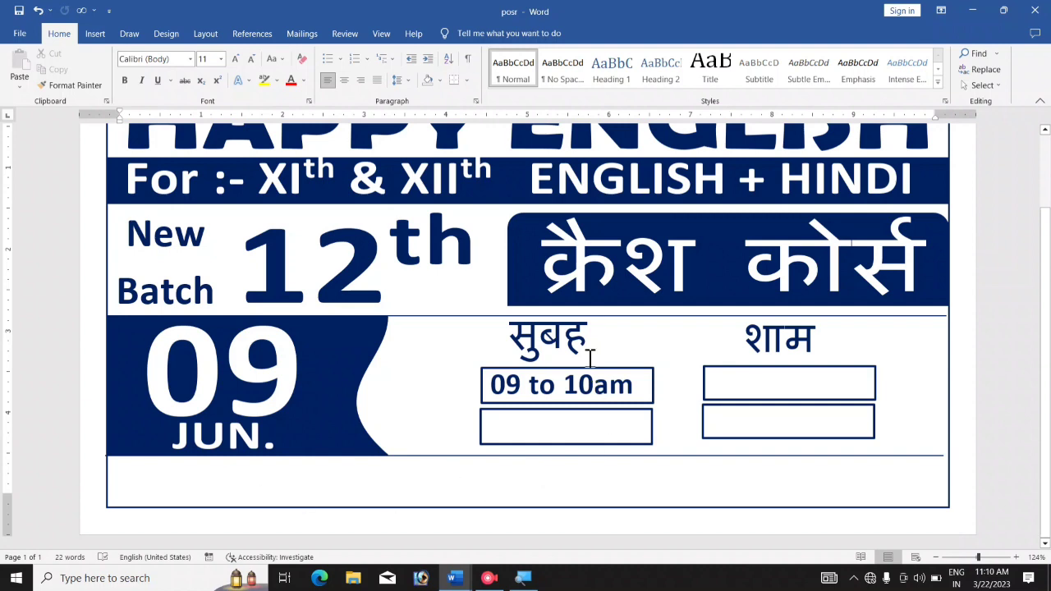
{"action": "scroll", "coordinate": [579, 349], "scroll_direction": "up", "scroll_amount": 2}
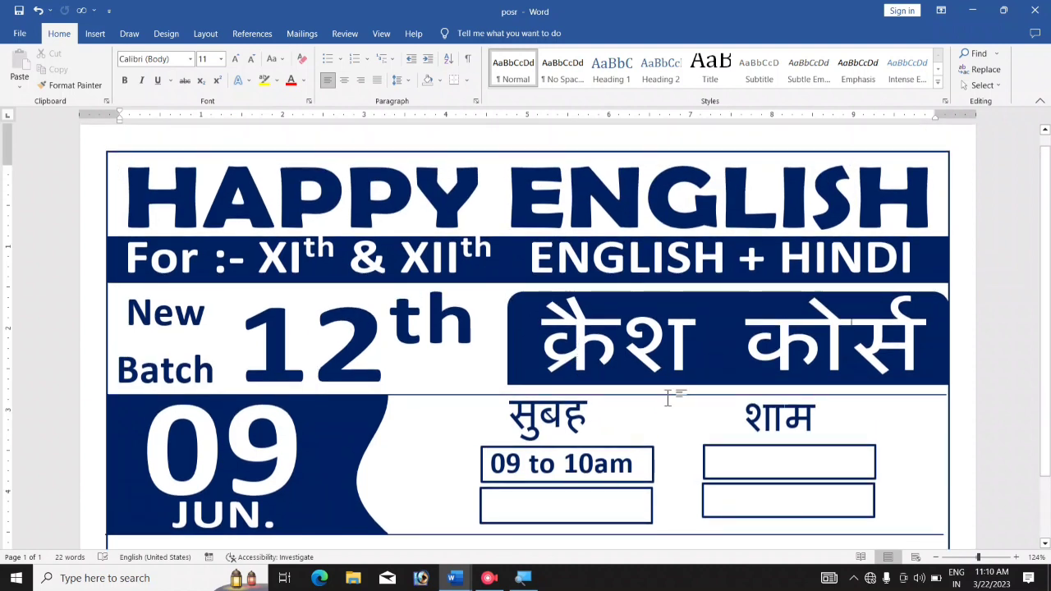
{"action": "scroll", "coordinate": [445, 341], "scroll_direction": "down", "scroll_amount": 2}
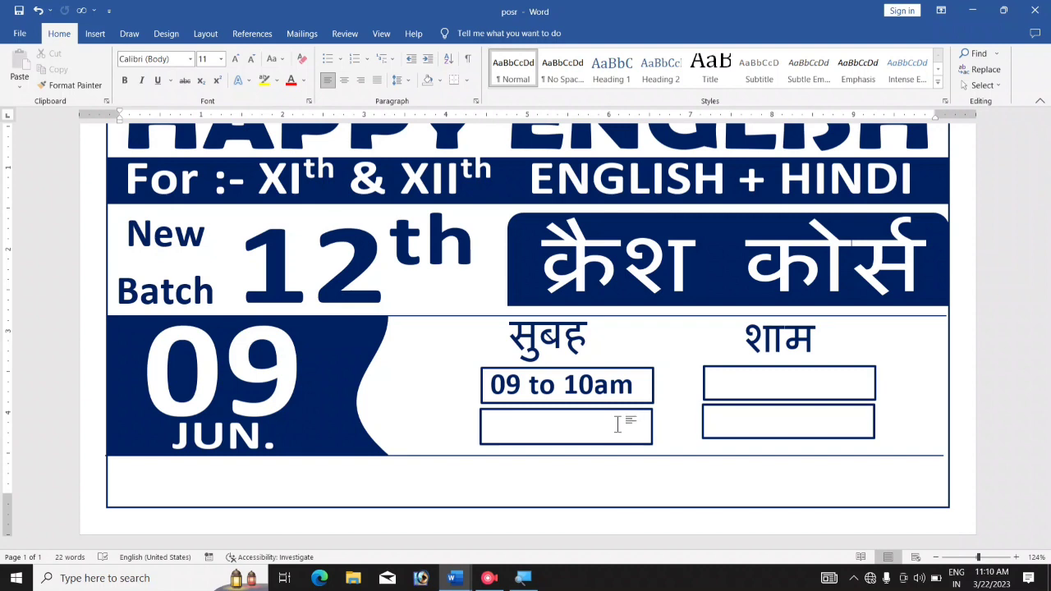
{"action": "scroll", "coordinate": [618, 424], "scroll_direction": "down", "scroll_amount": 5}
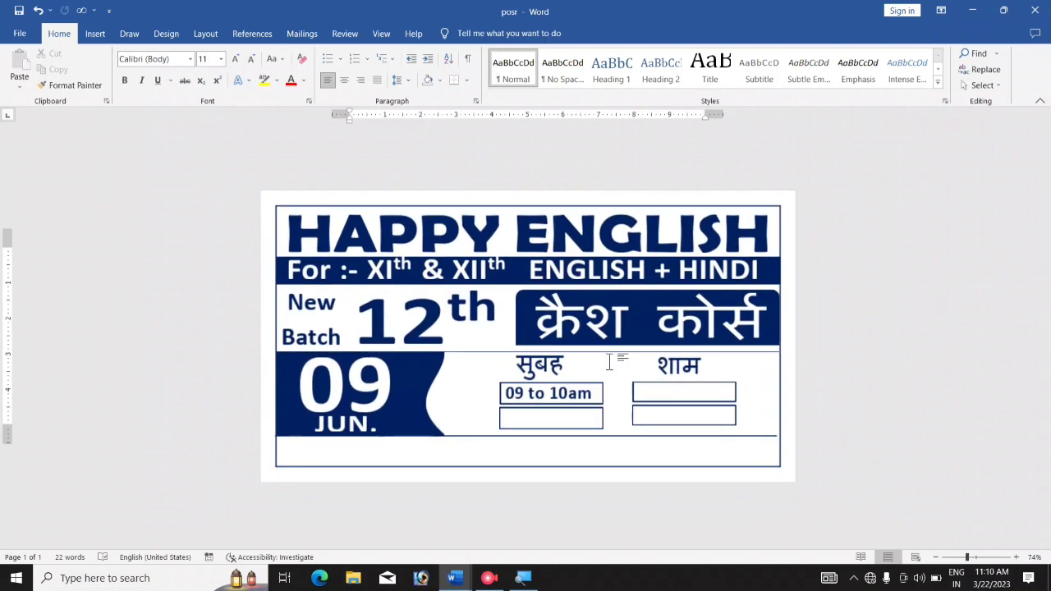